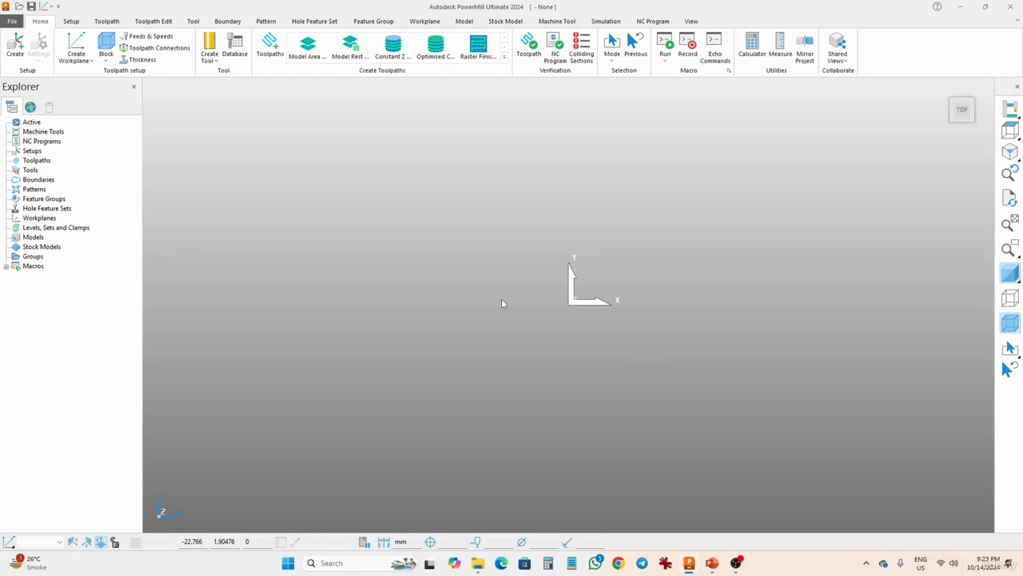
# Import the die.dgk model from the PowerMill examples folder.
pyautogui.click(32, 143)
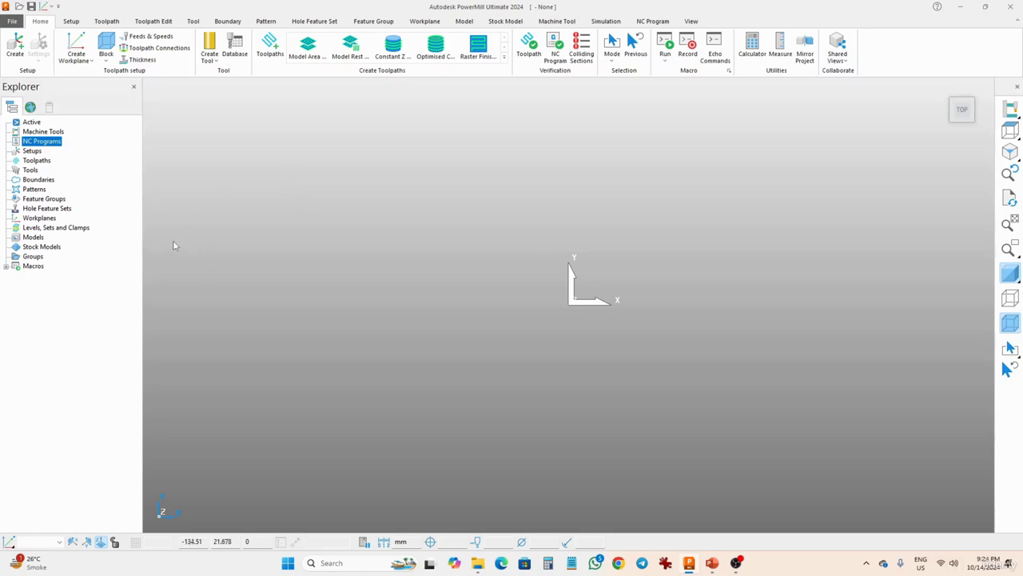
pyautogui.rightClick(32, 238)
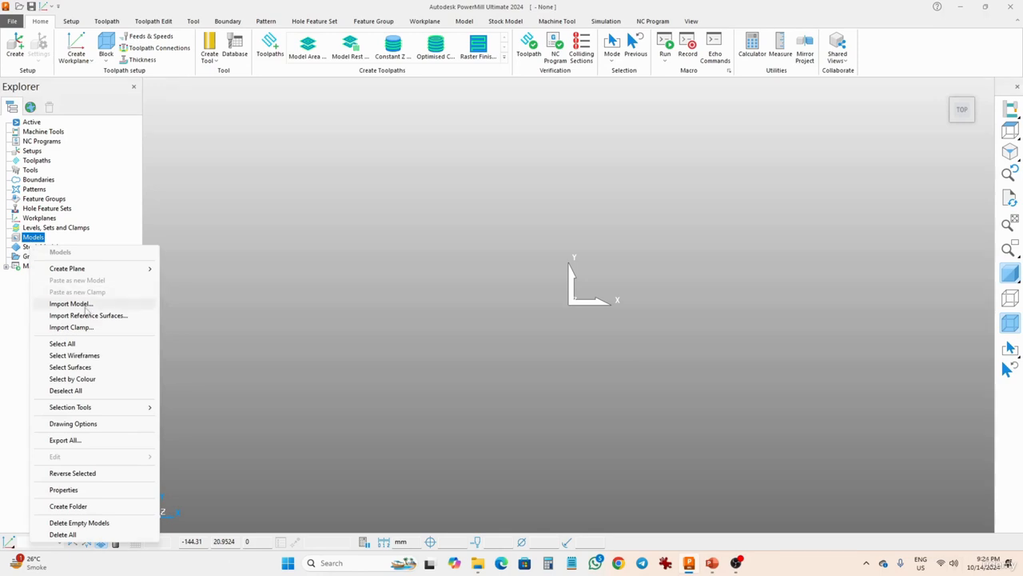
pyautogui.click(86, 309)
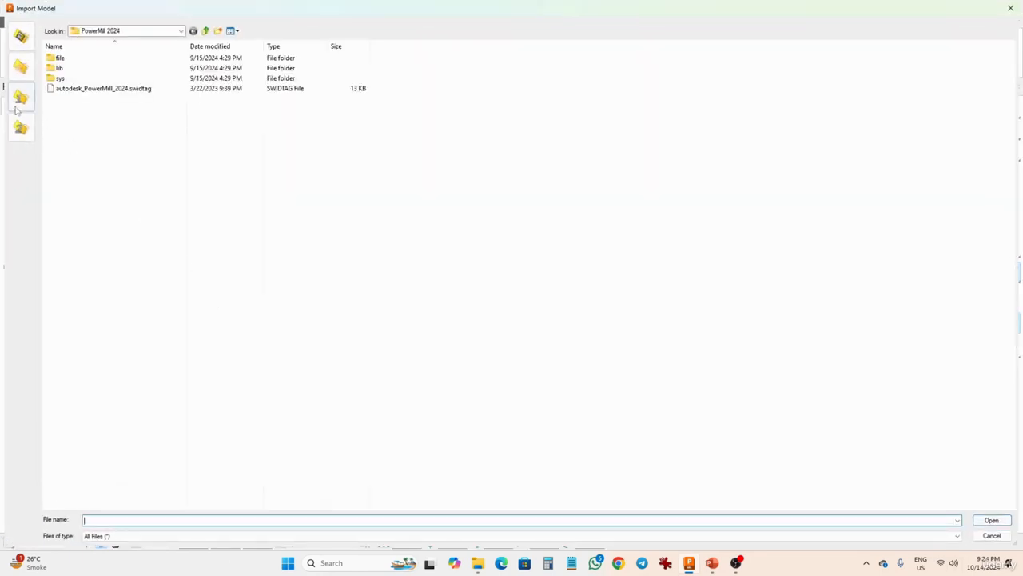
pyautogui.click(20, 97)
pyautogui.click(20, 66)
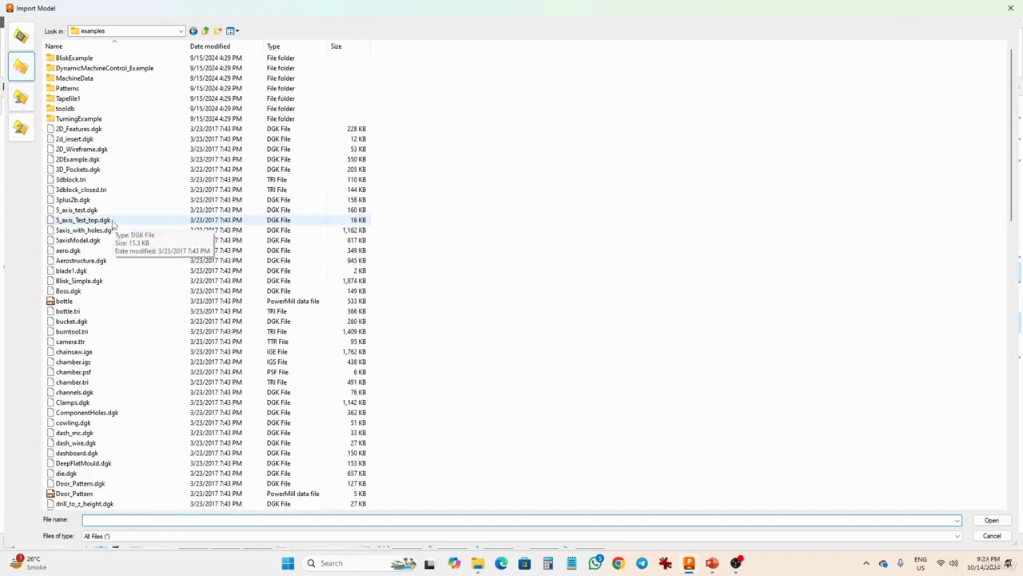
pyautogui.scroll(-2, 113, 225)
pyautogui.scroll(-1, 113, 226)
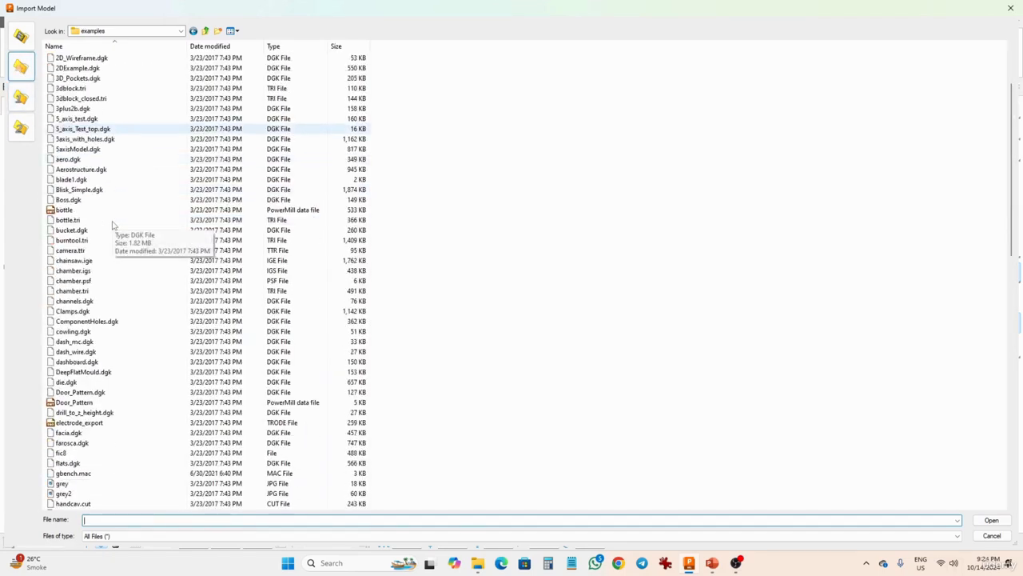
pyautogui.click(64, 382)
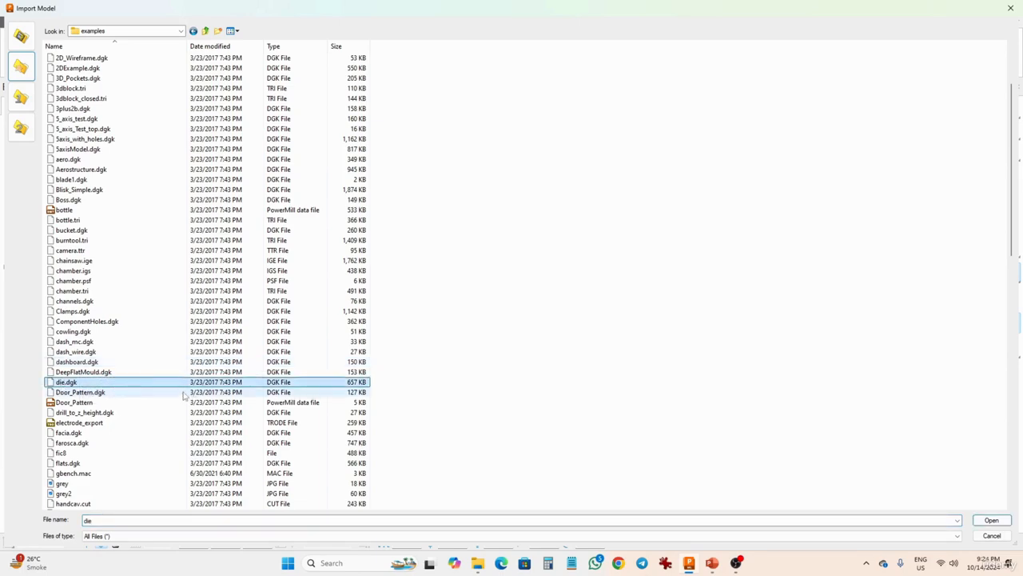
pyautogui.click(983, 520)
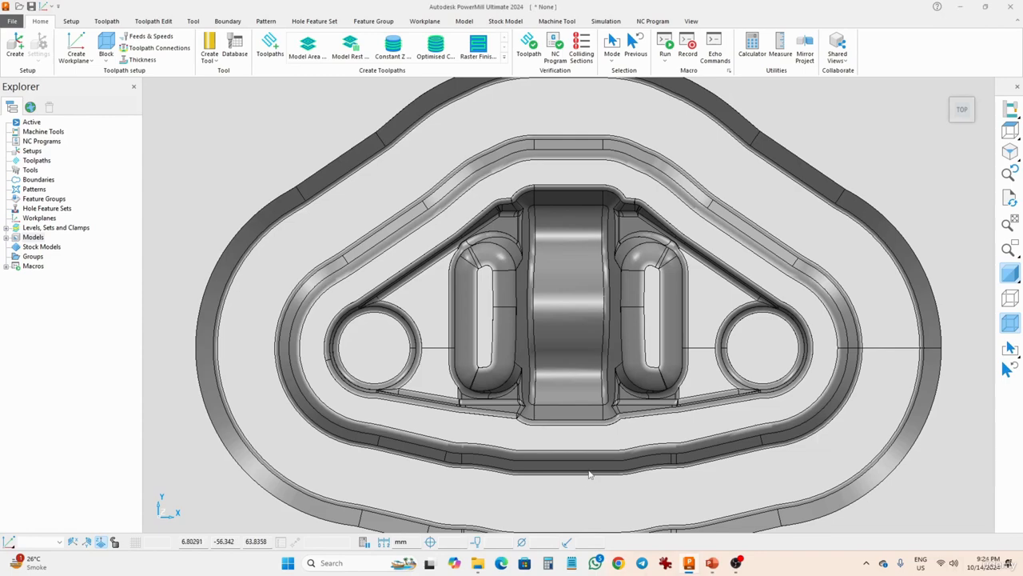
# Examine the imported die model from several angles.
pyautogui.moveTo(587, 479); pyautogui.dragTo(541, 271, button='middle')
pyautogui.scroll(-5, 577, 289)
pyautogui.scroll(-3, 576, 289)
pyautogui.scroll(5, 482, 286)
pyautogui.moveTo(482, 287); pyautogui.dragTo(553, 342, button='middle')
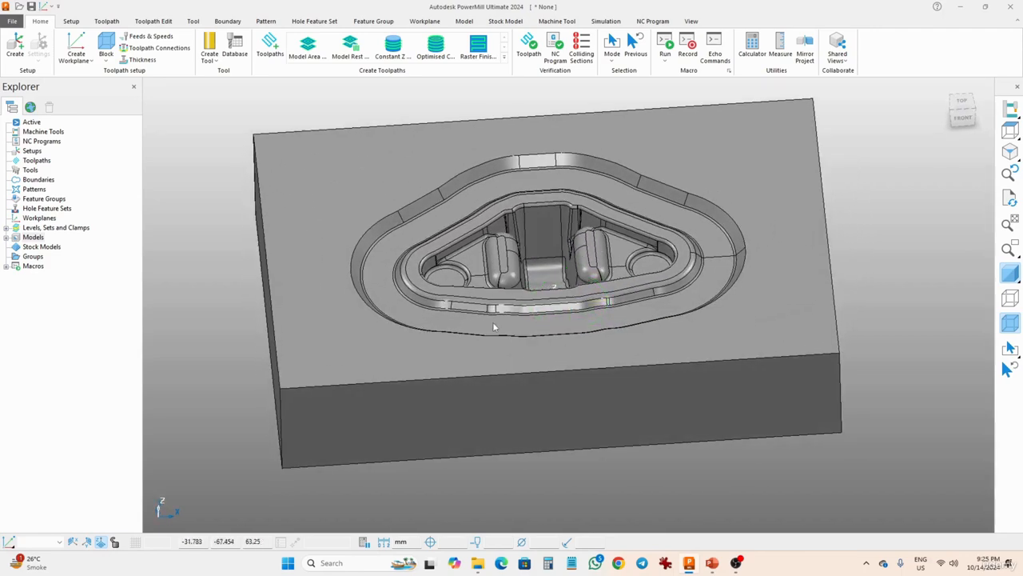
pyautogui.keyDown('shift'); pyautogui.moveTo(493, 321); pyautogui.dragTo(497, 360, button='middle'); pyautogui.keyUp('shift')
pyautogui.moveTo(444, 413); pyautogui.dragTo(560, 414, button='middle')
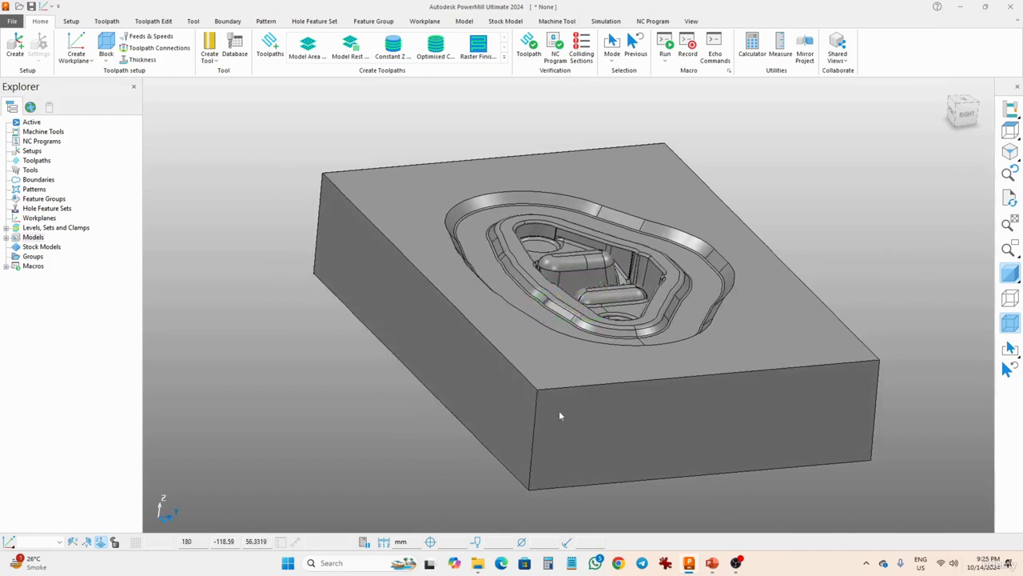
pyautogui.moveTo(736, 393); pyautogui.dragTo(379, 389, button='middle')
pyautogui.moveTo(720, 389); pyautogui.dragTo(551, 358, button='middle')
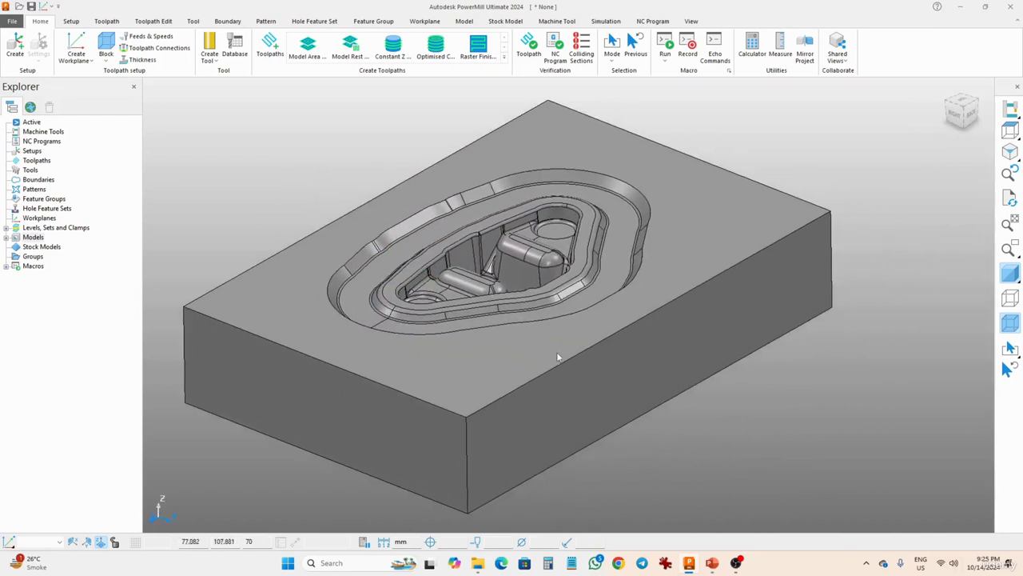
# Create a box stock block around the model with calculated limits.
pyautogui.click(106, 53)
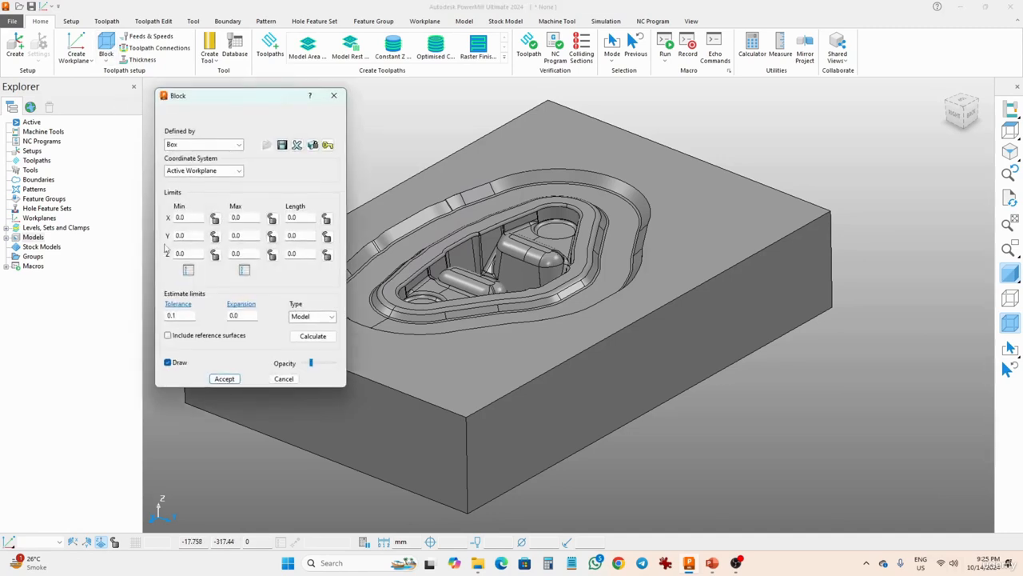
pyautogui.click(298, 339)
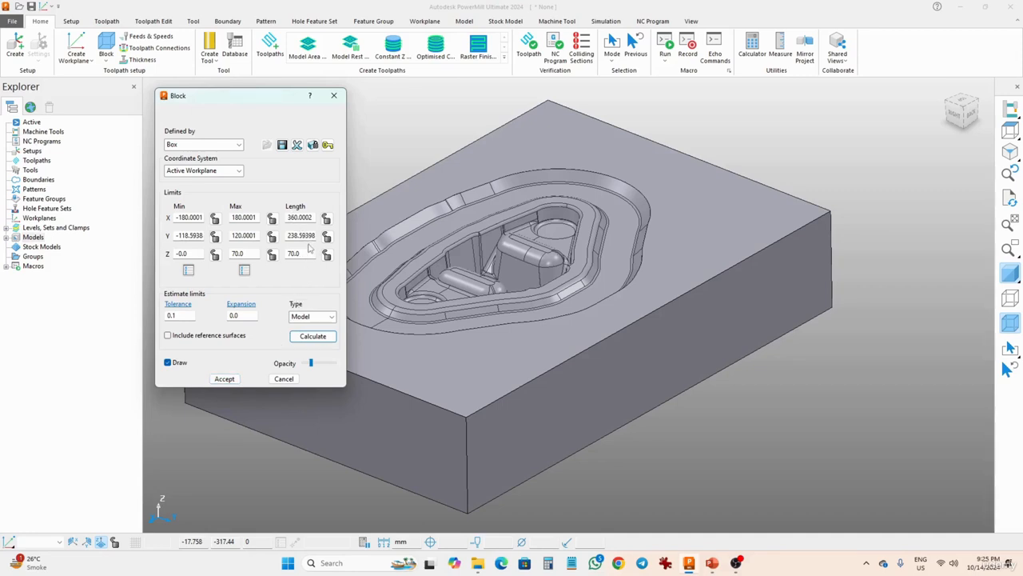
pyautogui.click(225, 379)
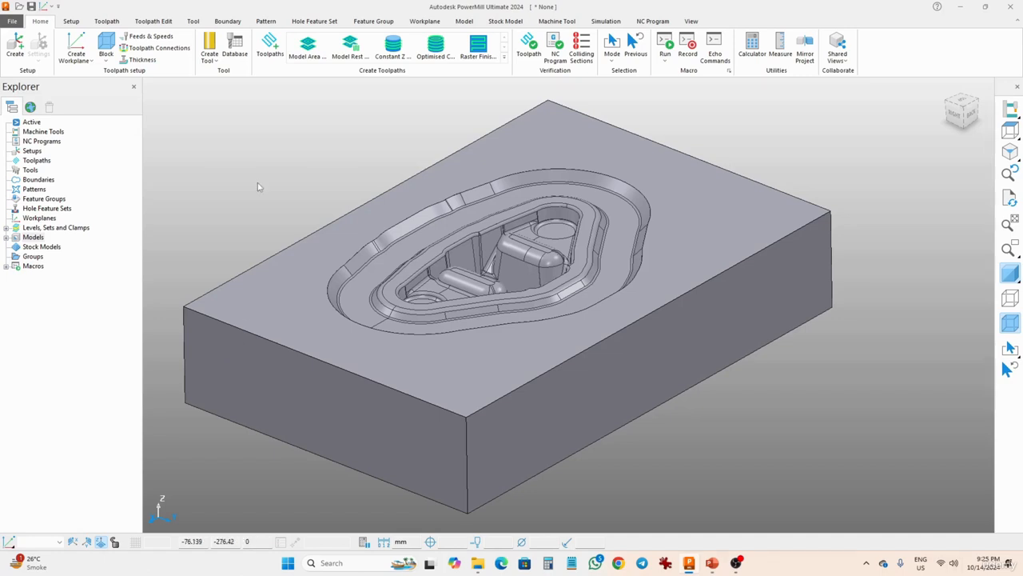
# Start a new toolpath using the Model Area Clearance strategy from 3D Area Clearance.
pyautogui.click(269, 46)
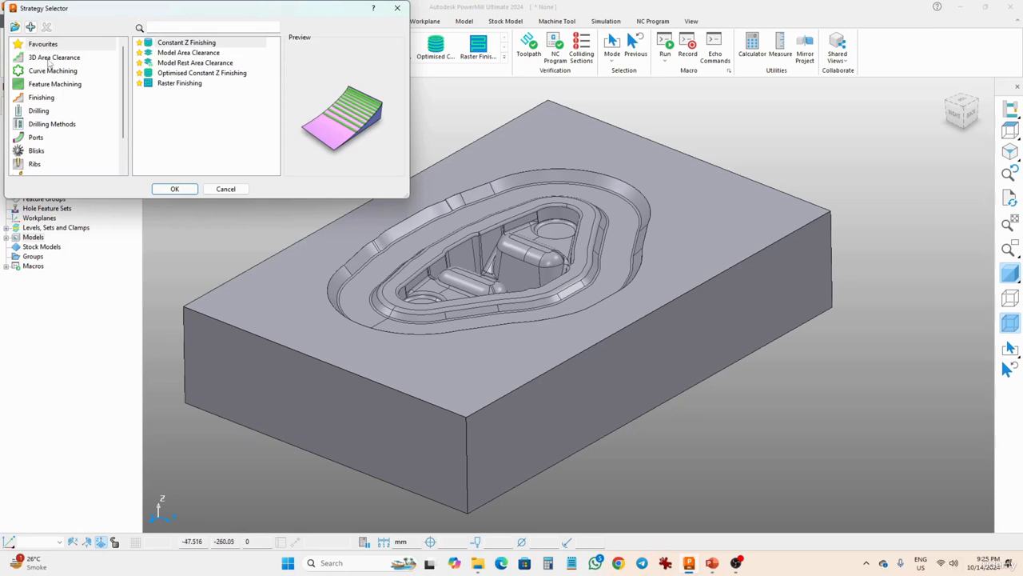
pyautogui.click(50, 60)
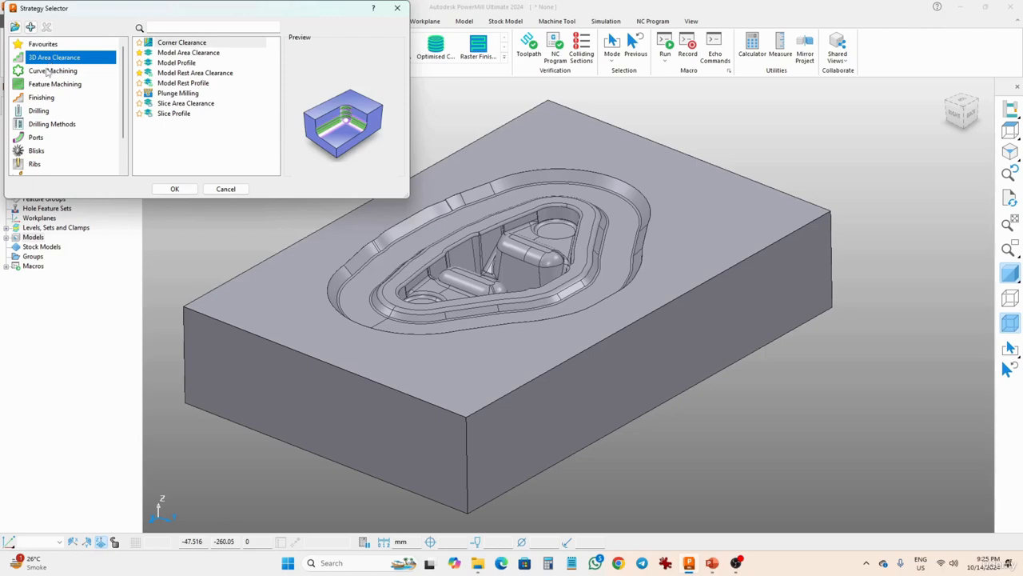
pyautogui.moveTo(534, 283); pyautogui.dragTo(445, 242, button='middle')
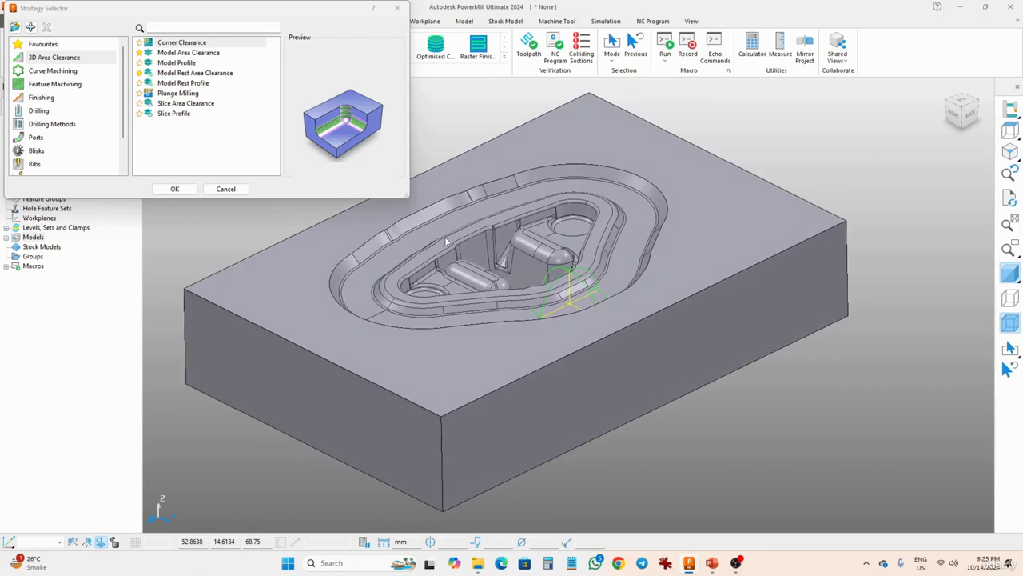
pyautogui.click(176, 53)
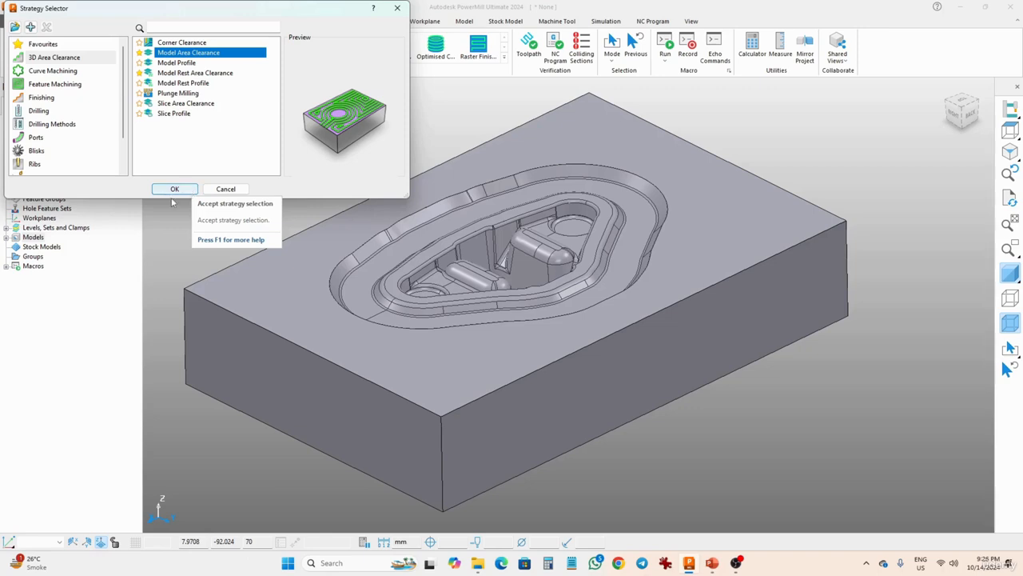
pyautogui.click(177, 194)
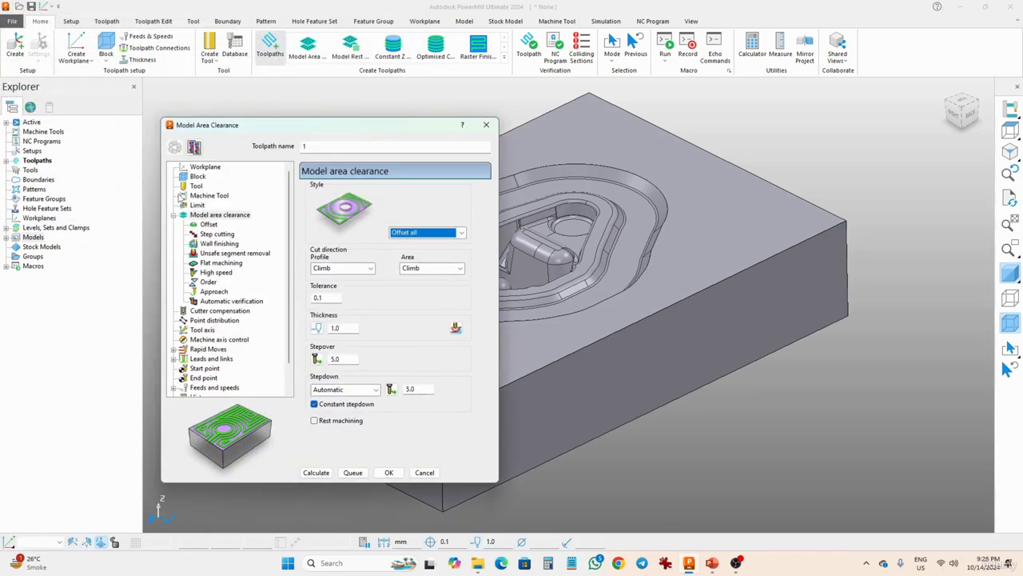
# Name the toolpath Model area clearance.
pyautogui.moveTo(279, 127); pyautogui.dragTo(352, 128)
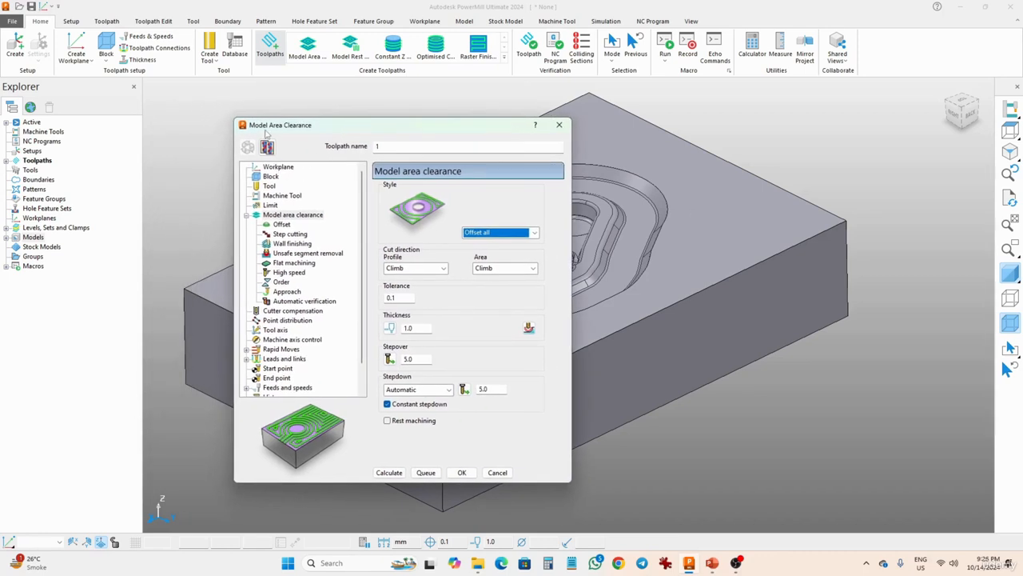
pyautogui.click(401, 146)
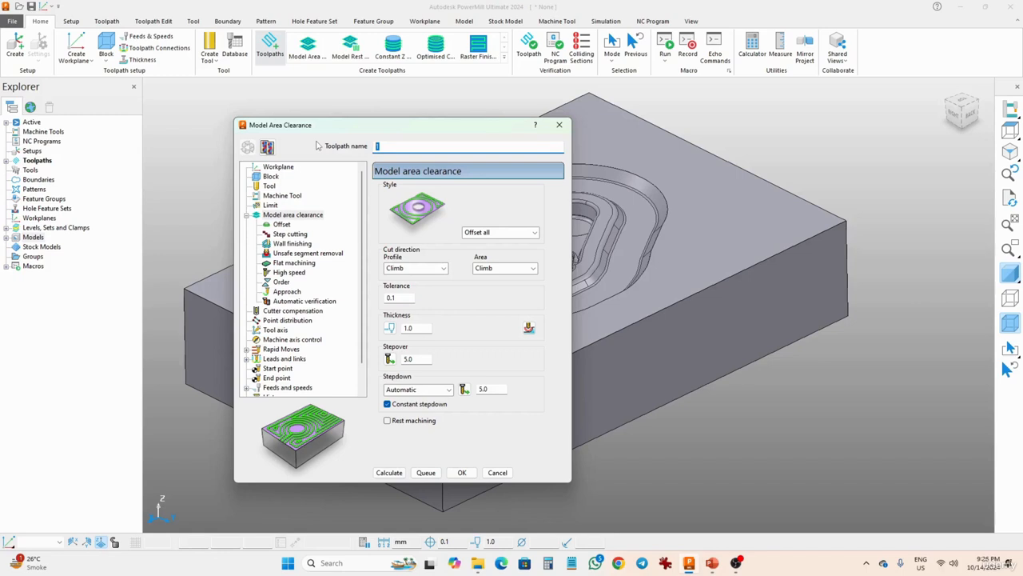
pyautogui.write('Model area clearance')
# Create a workplane positioned using the block, at the centre of its top face.
pyautogui.click(269, 185)
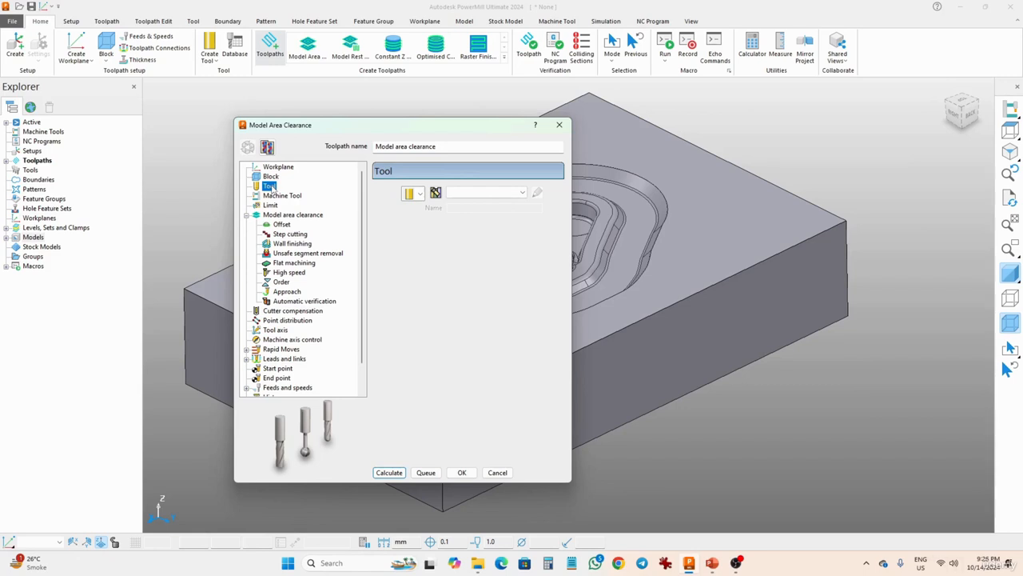
pyautogui.click(276, 169)
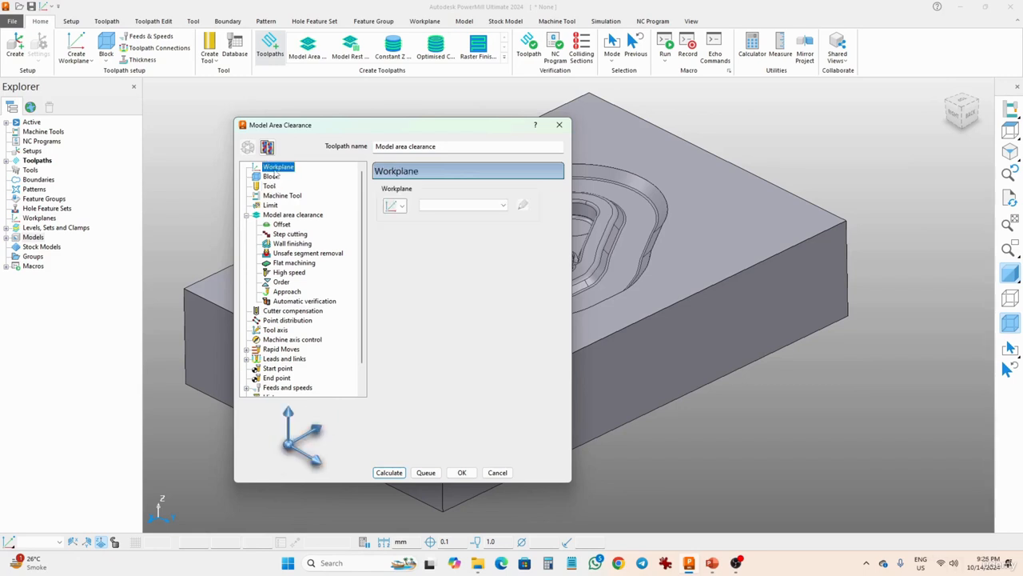
pyautogui.moveTo(375, 130); pyautogui.dragTo(717, 133)
pyautogui.moveTo(473, 360); pyautogui.dragTo(528, 319, button='middle')
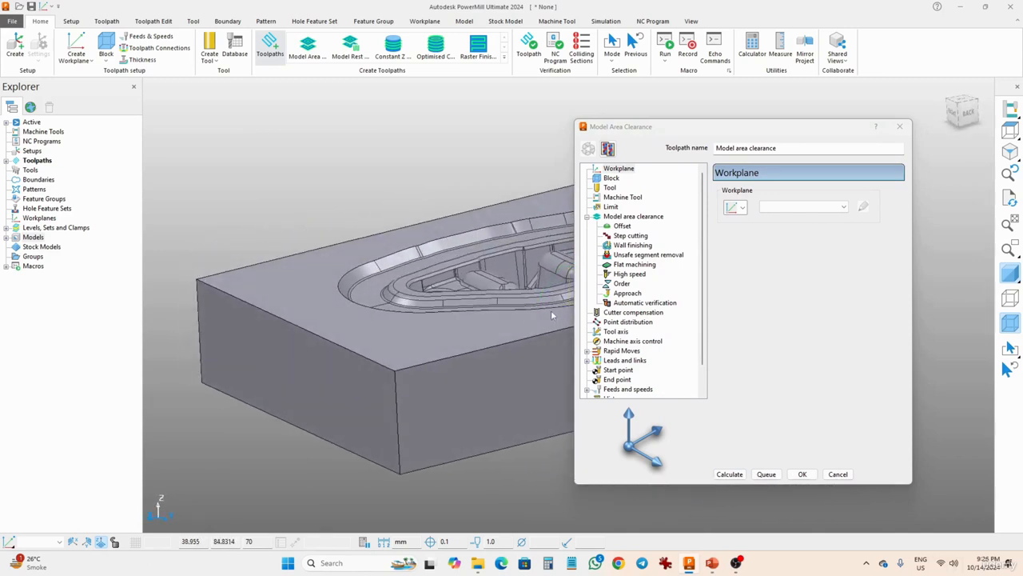
pyautogui.moveTo(639, 128); pyautogui.dragTo(690, 117)
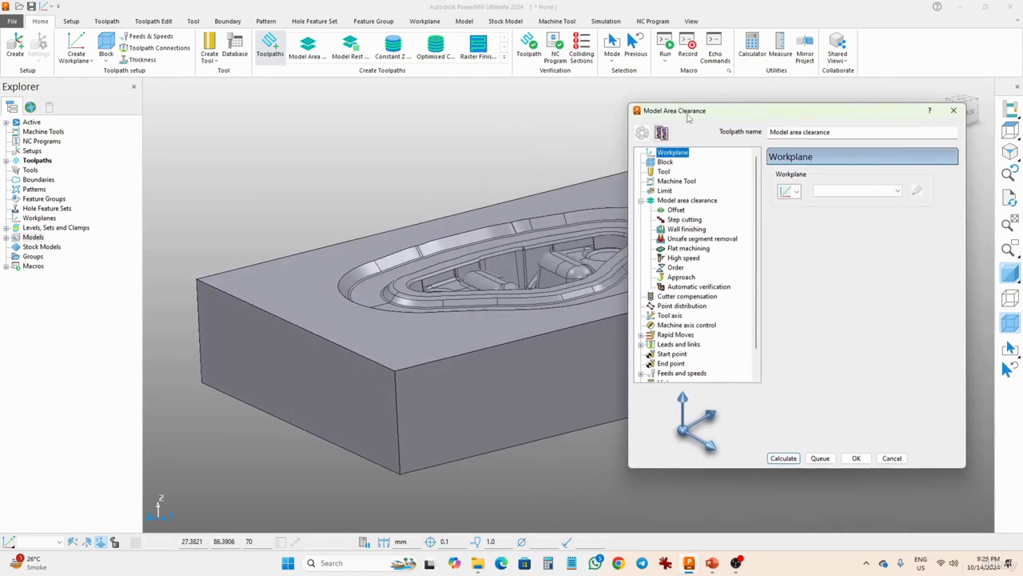
pyautogui.click(797, 192)
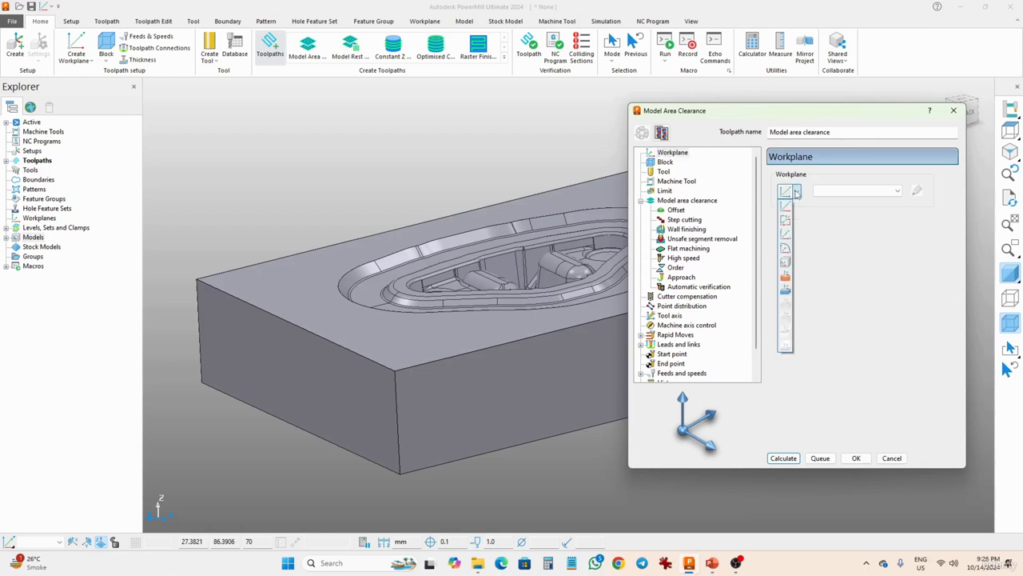
pyautogui.click(786, 289)
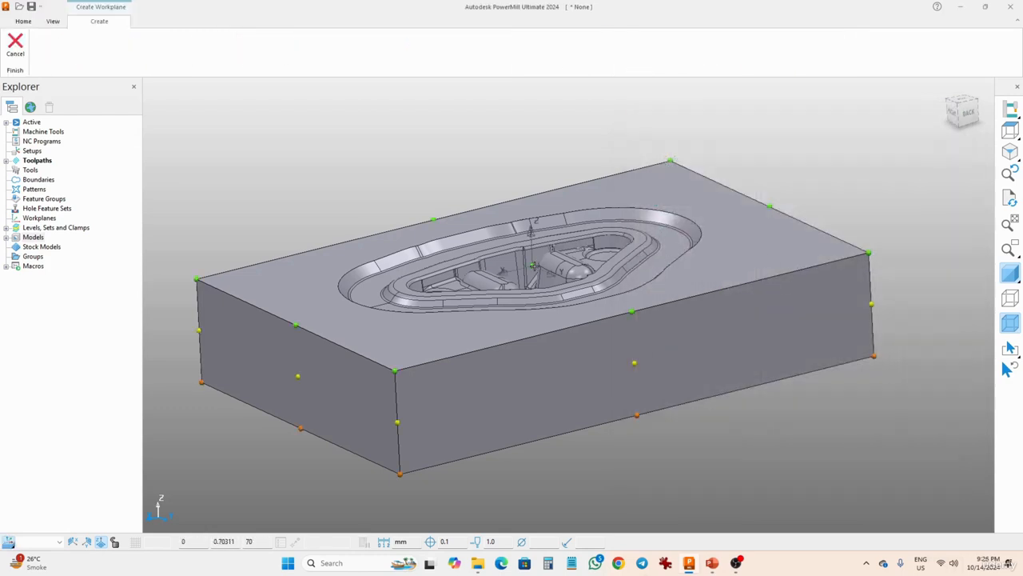
pyautogui.click(532, 266)
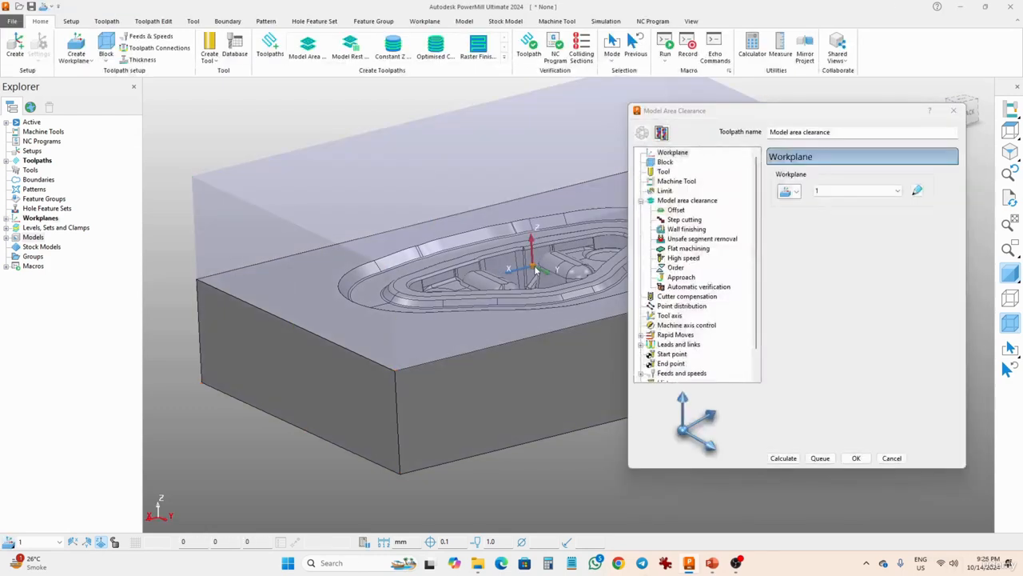
# Rename the new workplane as W1 and accept the edit.
pyautogui.click(917, 191)
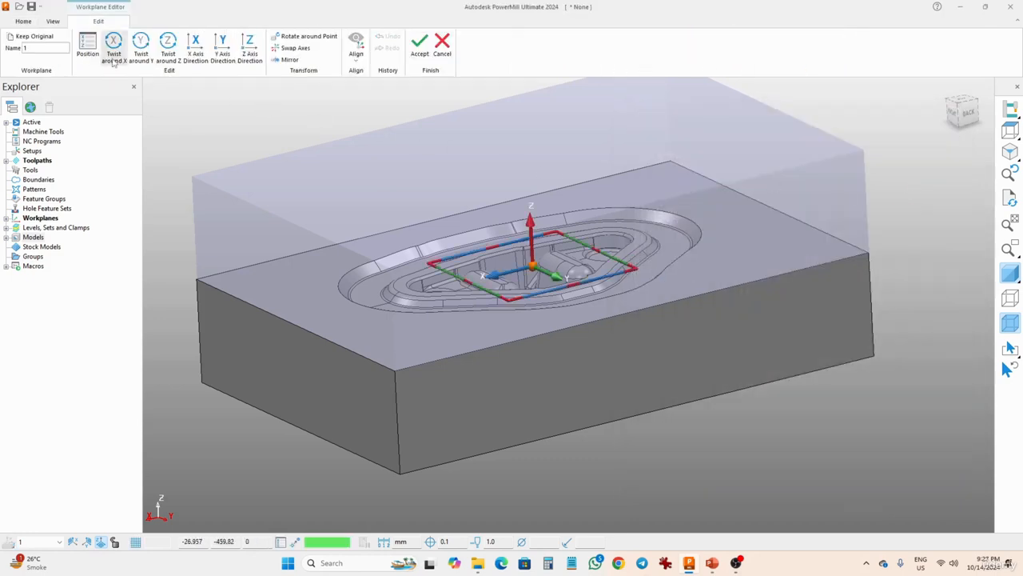
pyautogui.doubleClick(64, 48)
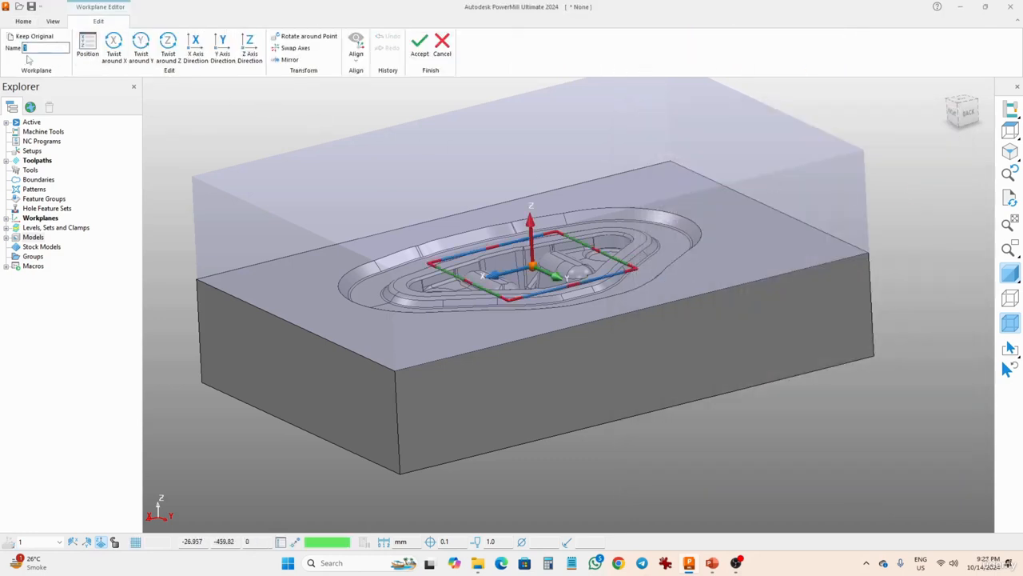
pyautogui.write('w')
pyautogui.write('W')
pyautogui.click(419, 44)
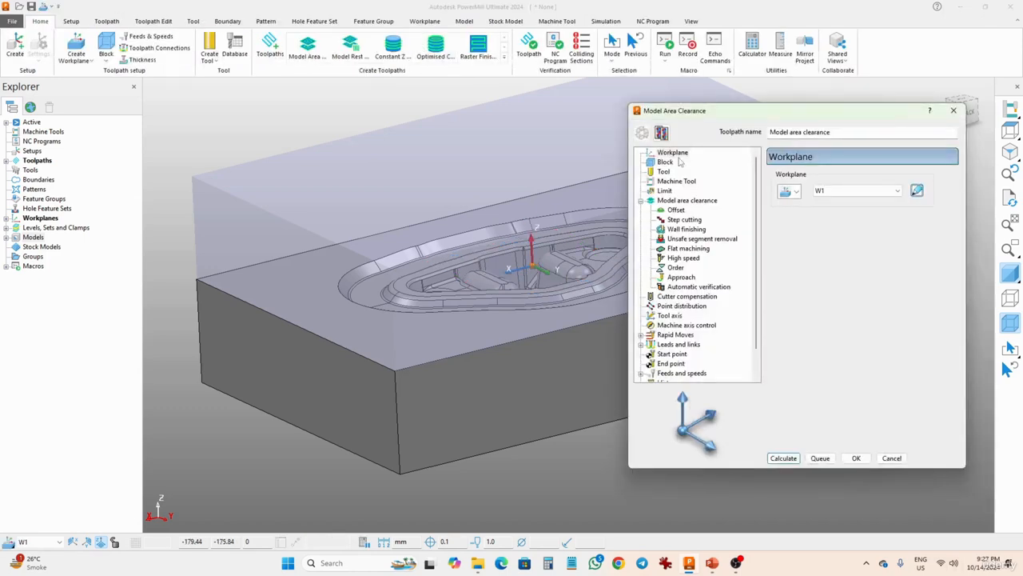
# Recalculate the toolpath's block limits relative to workplane W1.
pyautogui.click(663, 171)
pyautogui.click(664, 162)
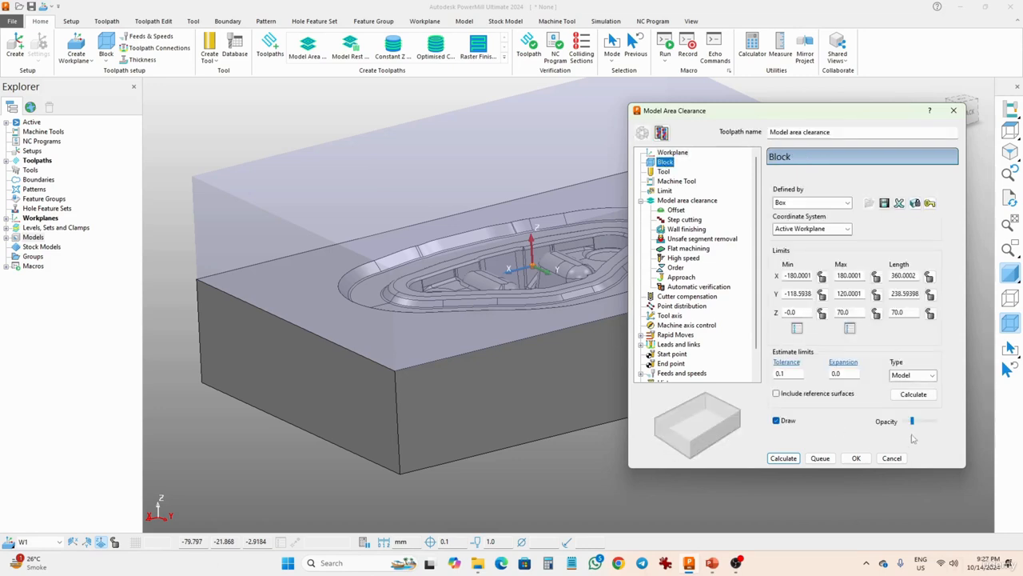
pyautogui.click(914, 394)
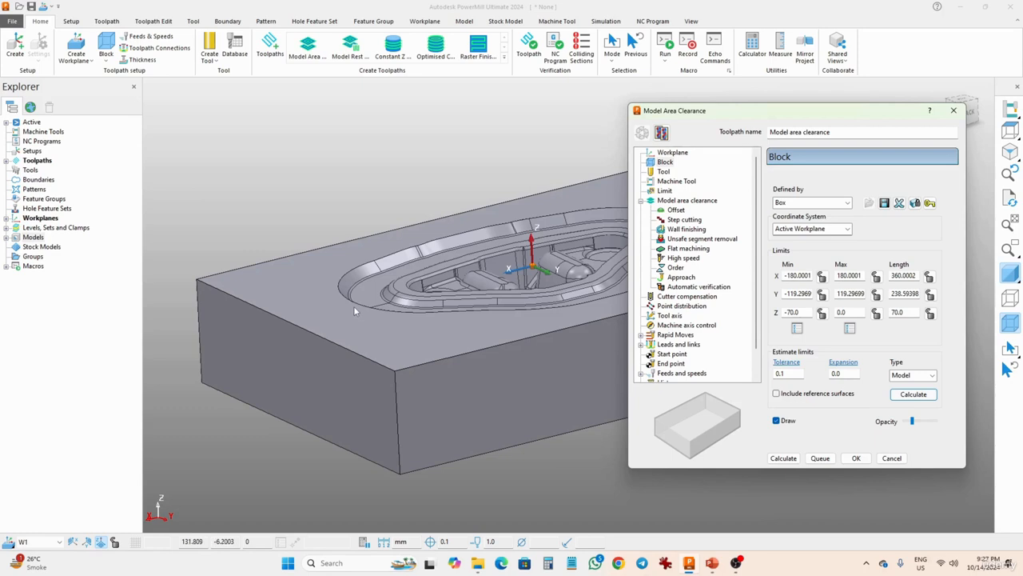
pyautogui.moveTo(354, 306); pyautogui.dragTo(356, 268, button='middle')
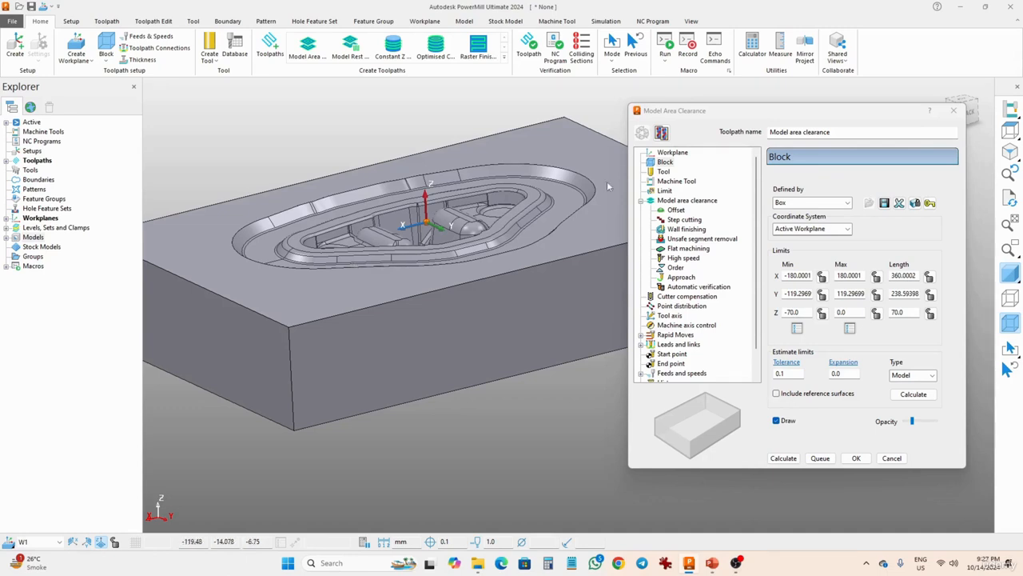
# Create a new End Mill tool for the toolpath and name it 10mm FEM.
pyautogui.click(666, 171)
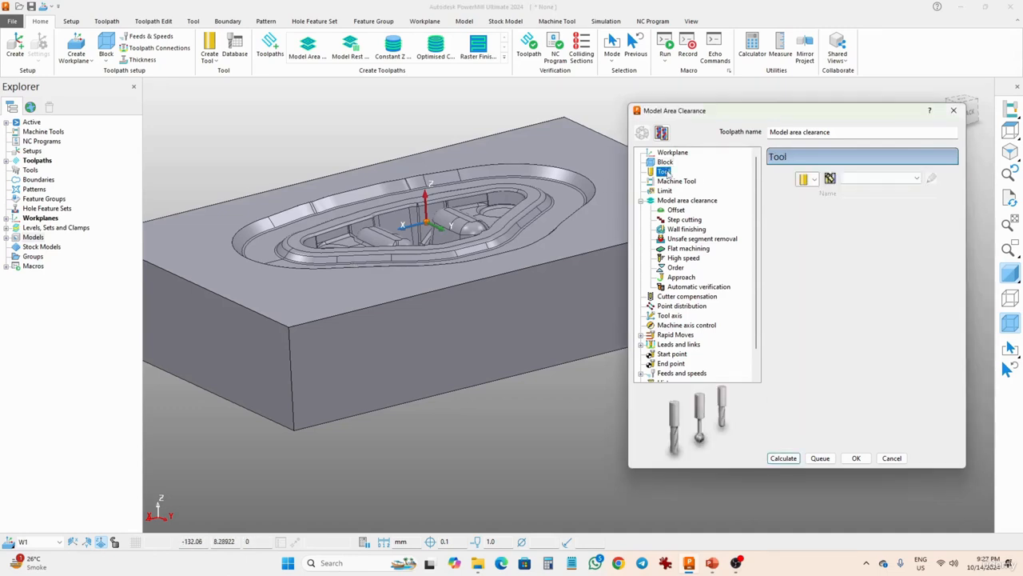
pyautogui.click(814, 178)
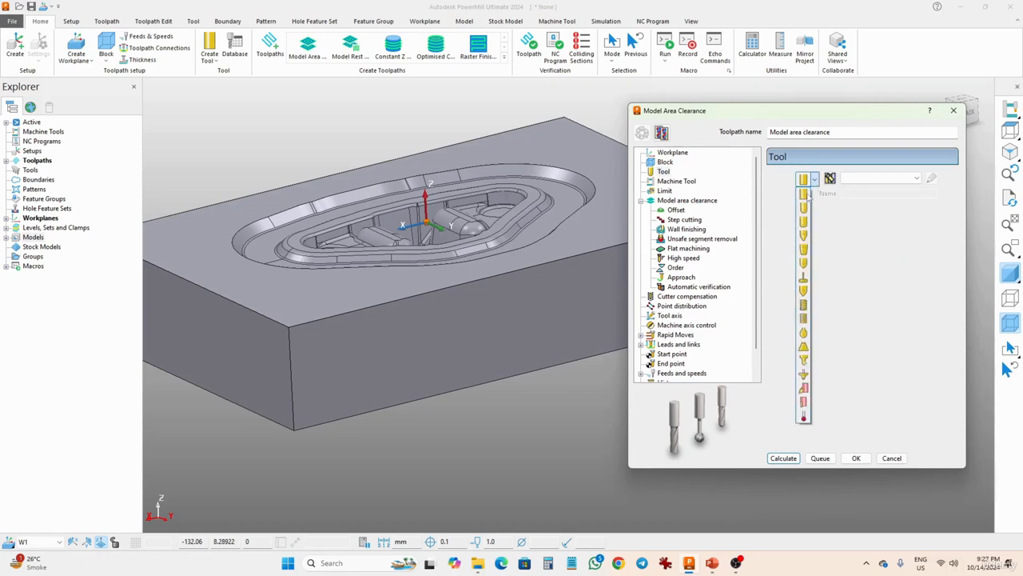
pyautogui.click(805, 194)
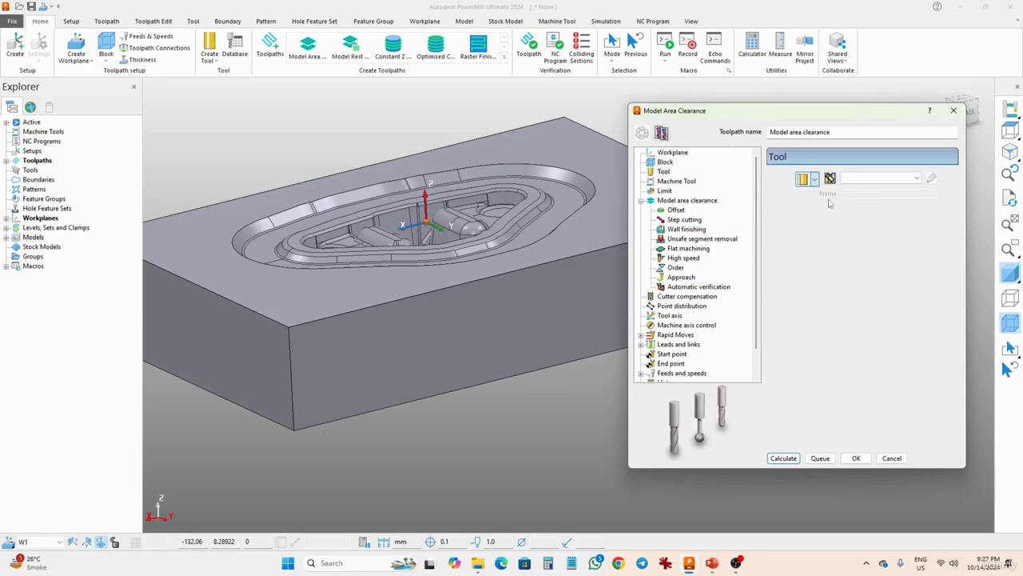
pyautogui.click(857, 193)
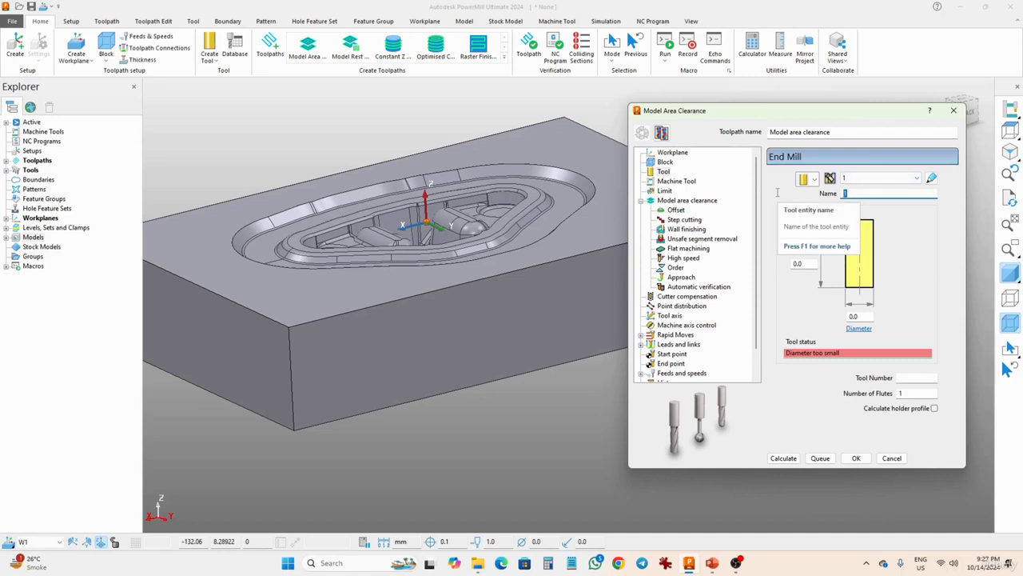
pyautogui.write('10mm')
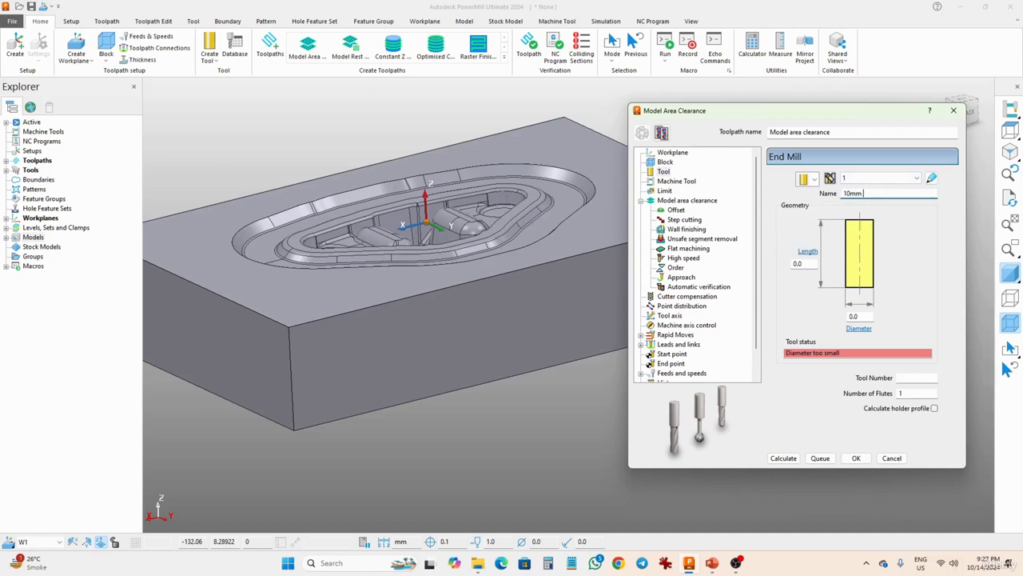
pyautogui.write(' FEM')
# Set the end mill's diameter to 10 mm and enter a new tool length.
pyautogui.click(865, 316)
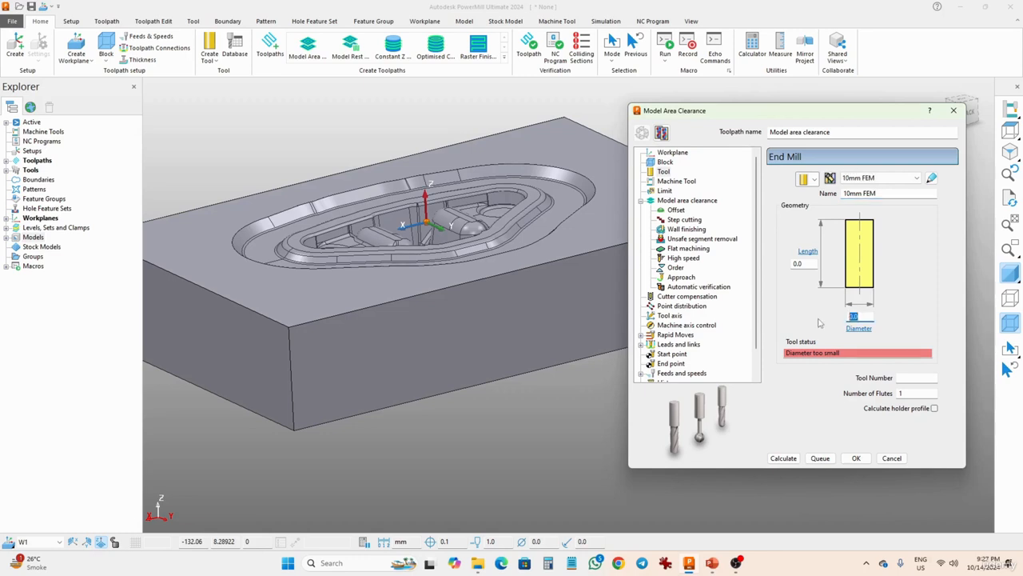
pyautogui.write('10')
pyautogui.moveTo(811, 263); pyautogui.dragTo(717, 255)
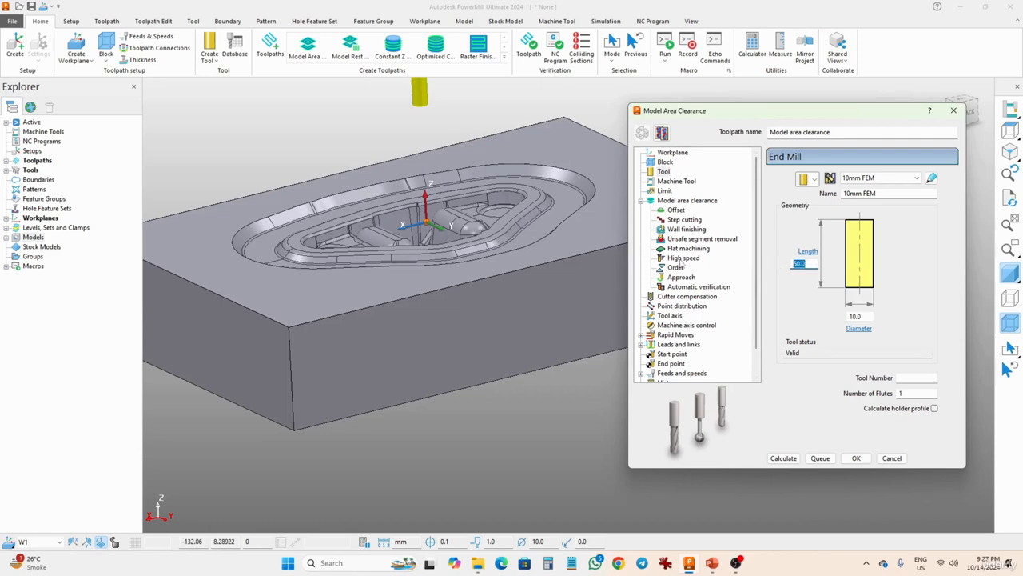
pyautogui.write('1')
# Change the model area clearance style to Offset model.
pyautogui.click(675, 201)
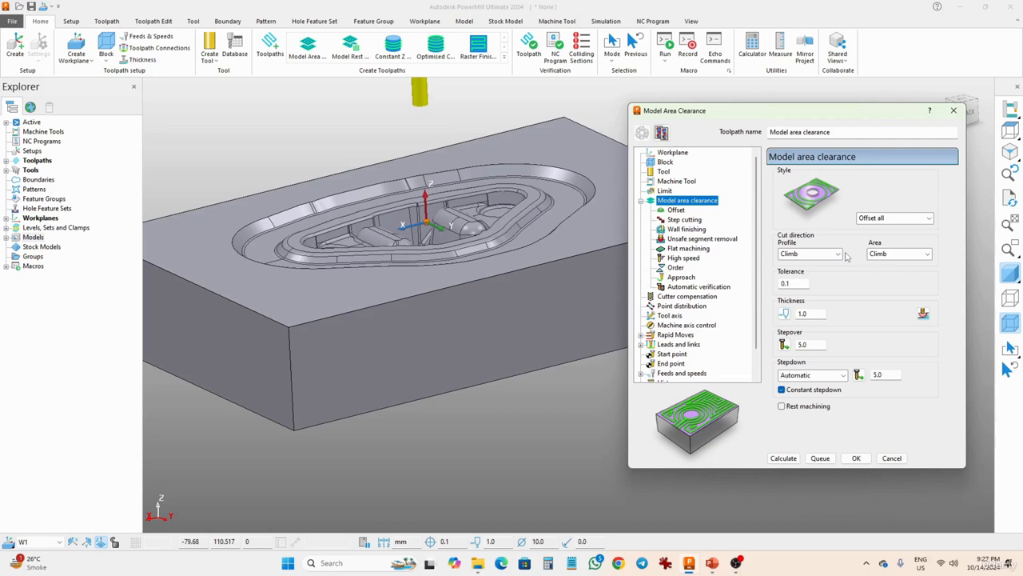
pyautogui.click(901, 221)
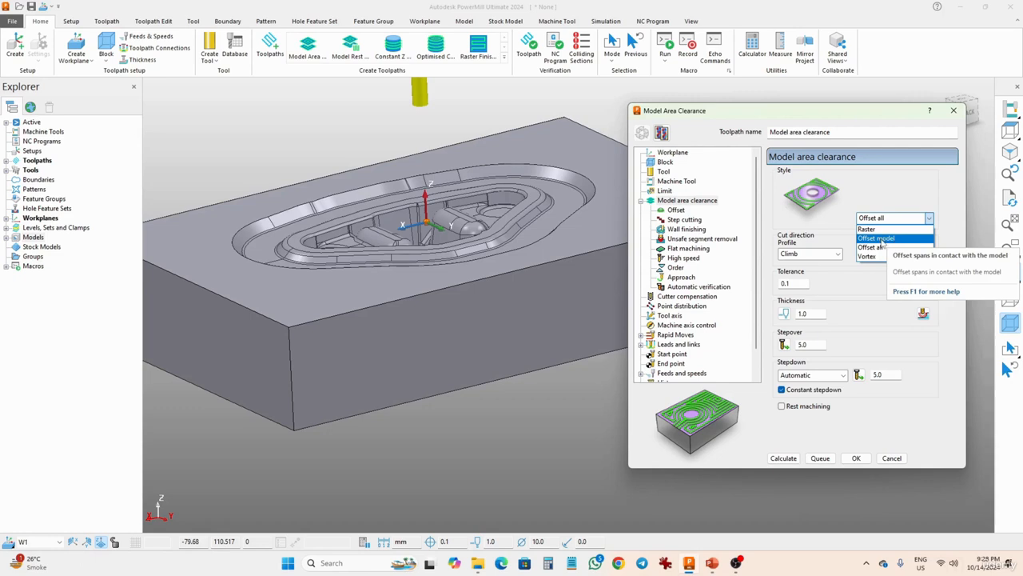
pyautogui.click(882, 238)
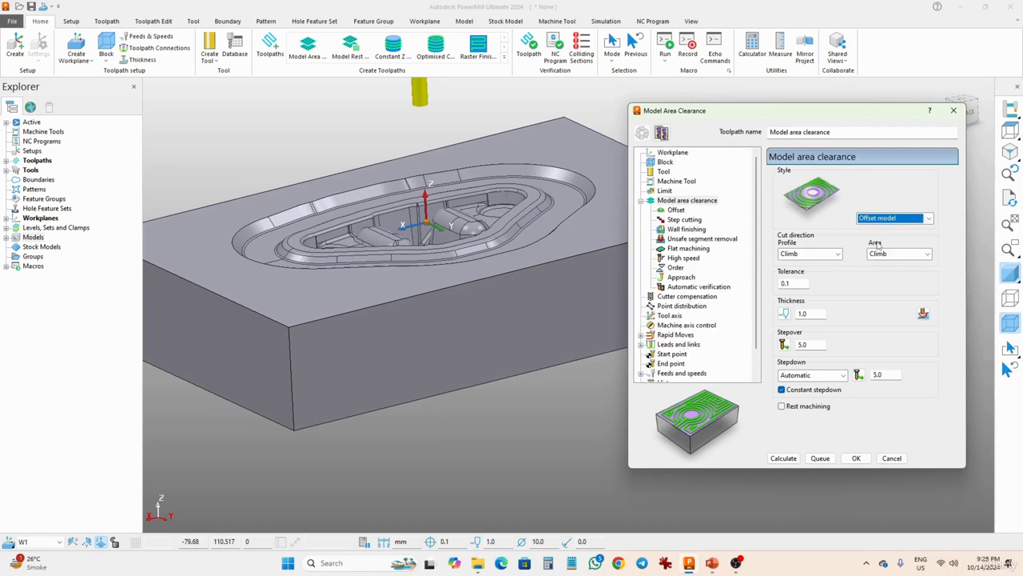
# Set the model area clearance tolerance to 0.05 and the thickness to 0.5.
pyautogui.moveTo(797, 283); pyautogui.dragTo(745, 285)
pyautogui.write('0.')
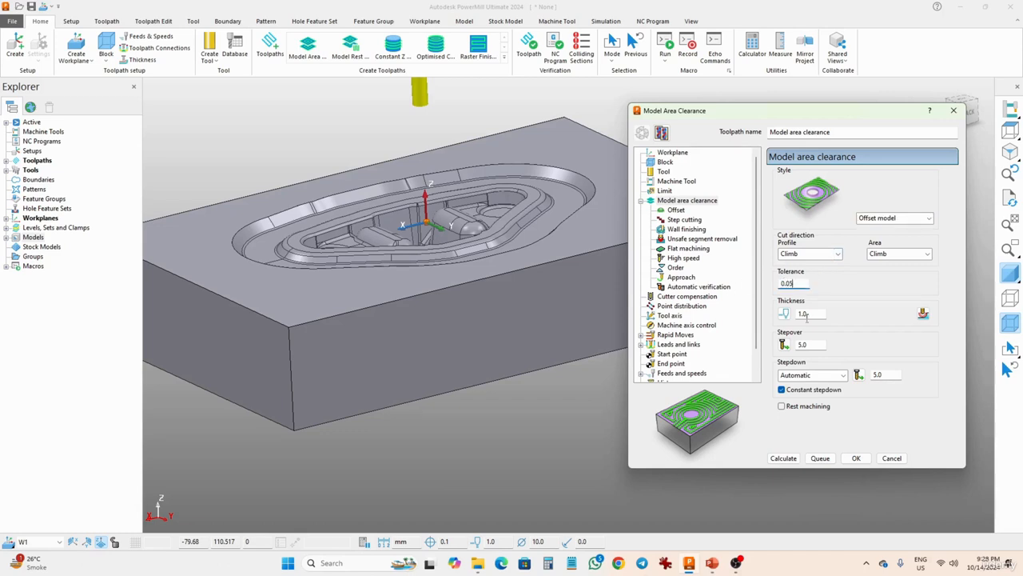
pyautogui.press('Tab')
pyautogui.write('0')
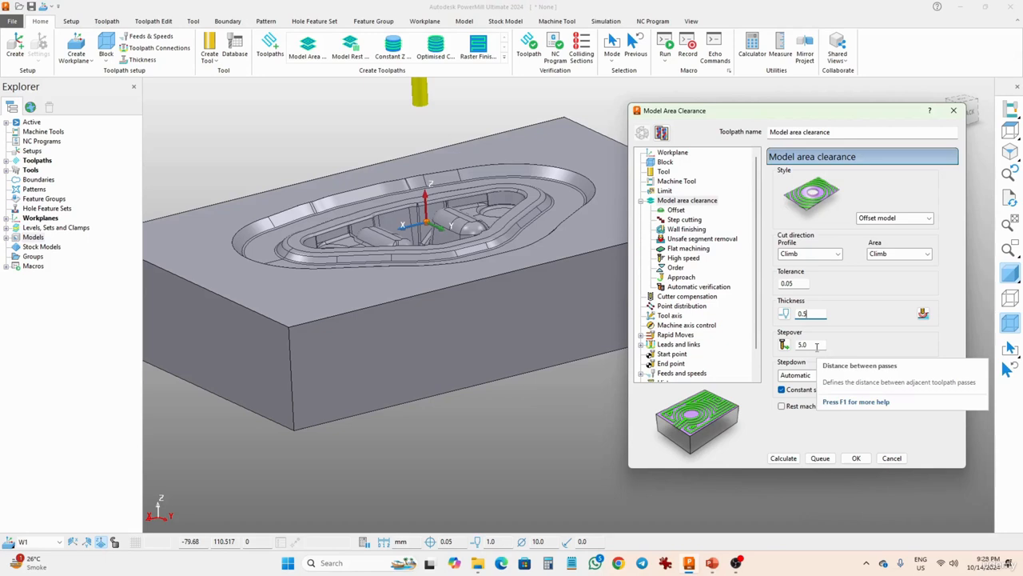
# Edit the stepover and set the stepdown to 3 mm.
pyautogui.moveTo(817, 346); pyautogui.dragTo(727, 353)
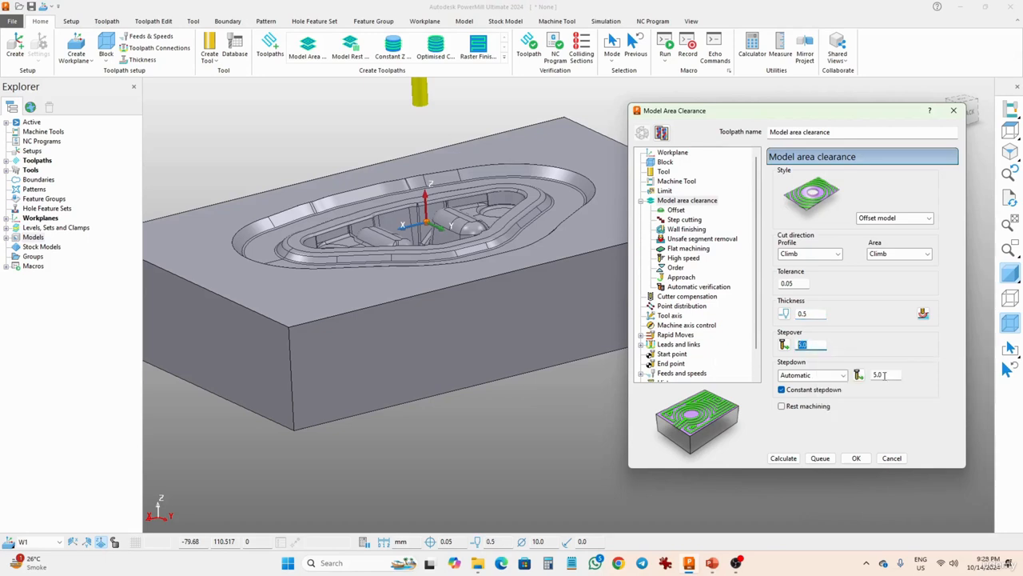
pyautogui.moveTo(885, 374); pyautogui.dragTo(872, 375)
pyautogui.write('3.5')
pyautogui.click(674, 210)
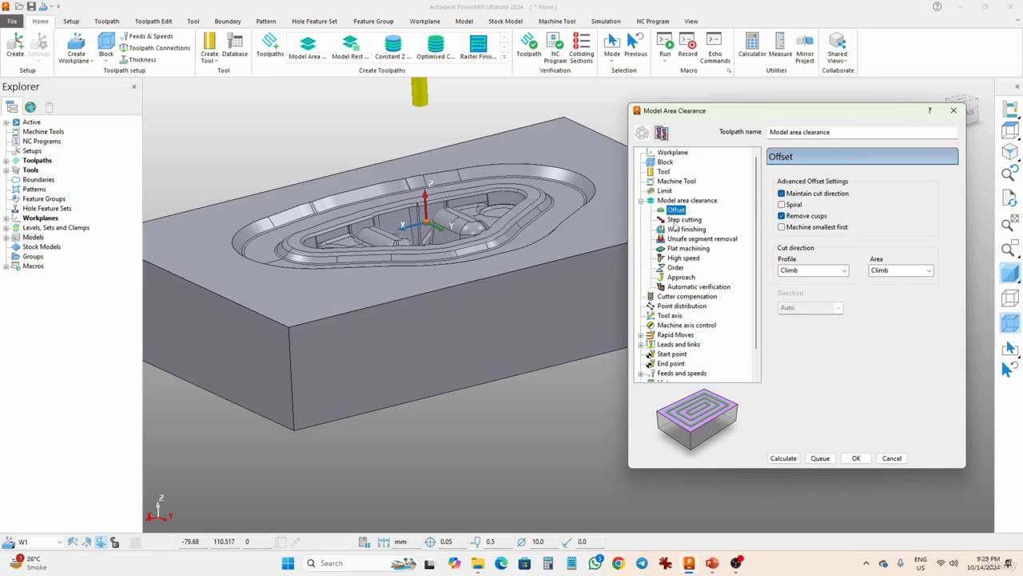
# Set the rapid moves safe-area workplane to W1 and calculate the rapid and plunge heights.
pyautogui.click(677, 220)
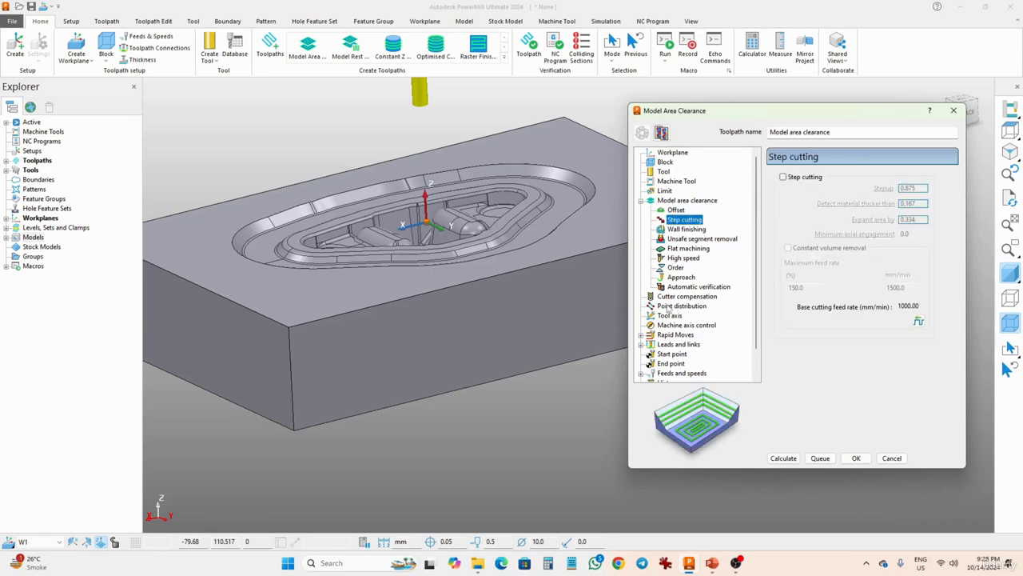
pyautogui.click(668, 335)
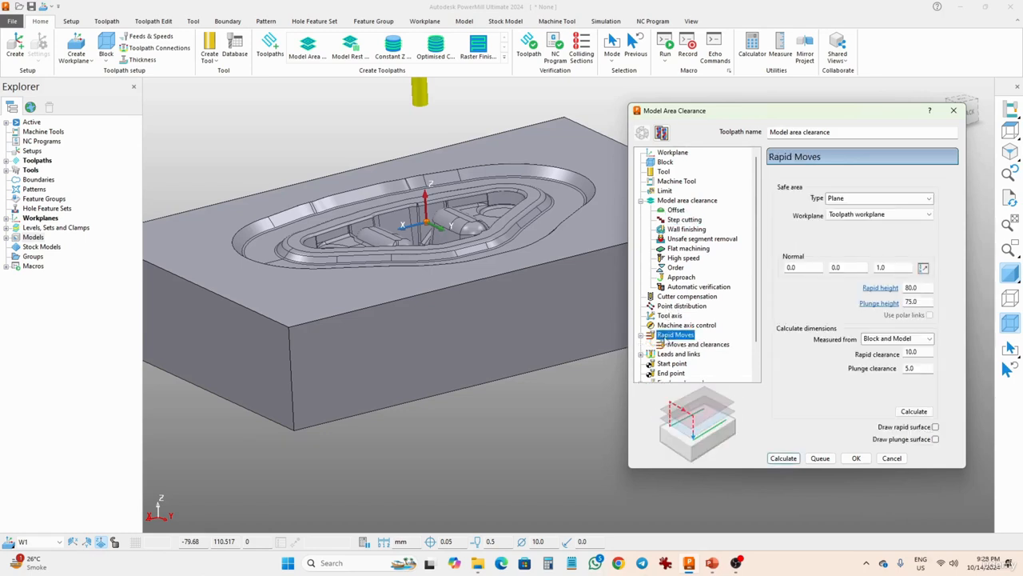
pyautogui.click(884, 214)
pyautogui.click(849, 250)
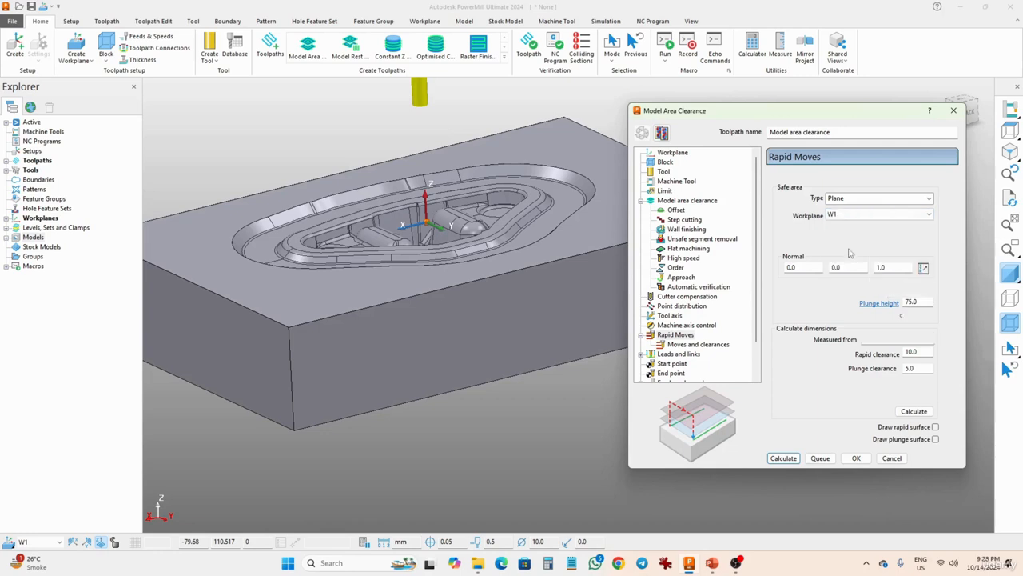
pyautogui.click(913, 411)
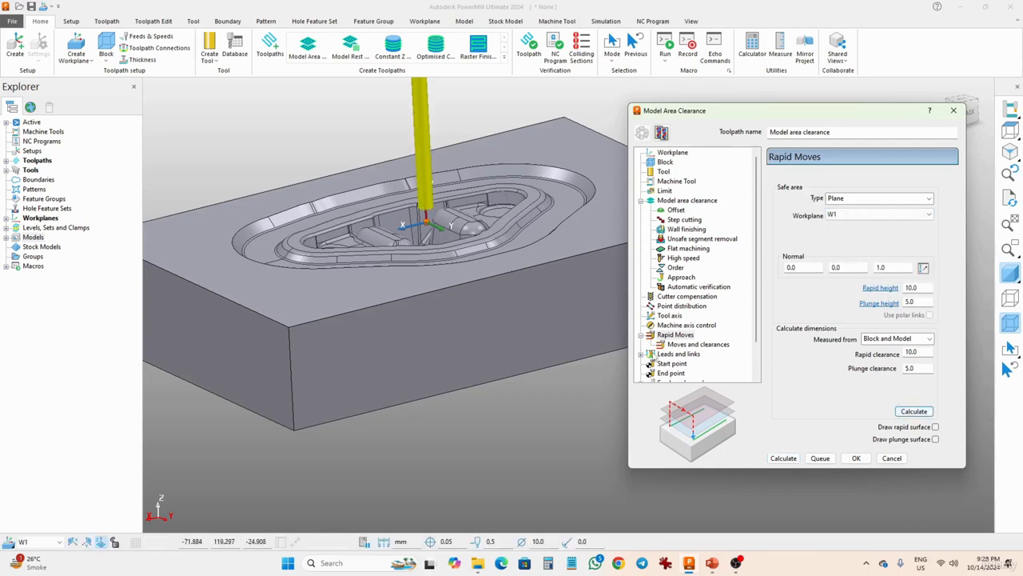
# Set the links' first and second choices to Stepdown and the default link to Safe.
pyautogui.click(676, 355)
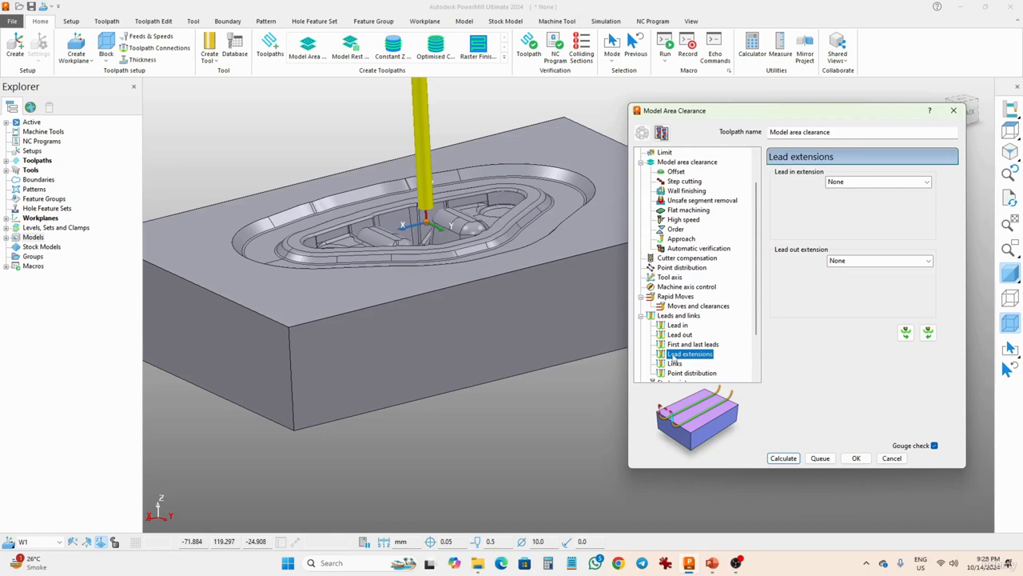
pyautogui.click(677, 326)
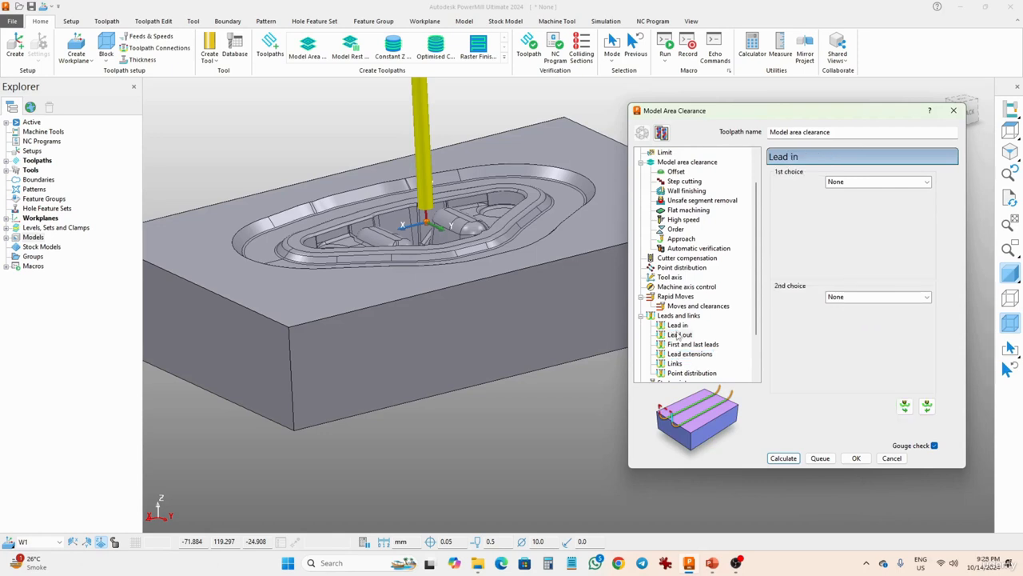
pyautogui.click(678, 335)
pyautogui.click(676, 363)
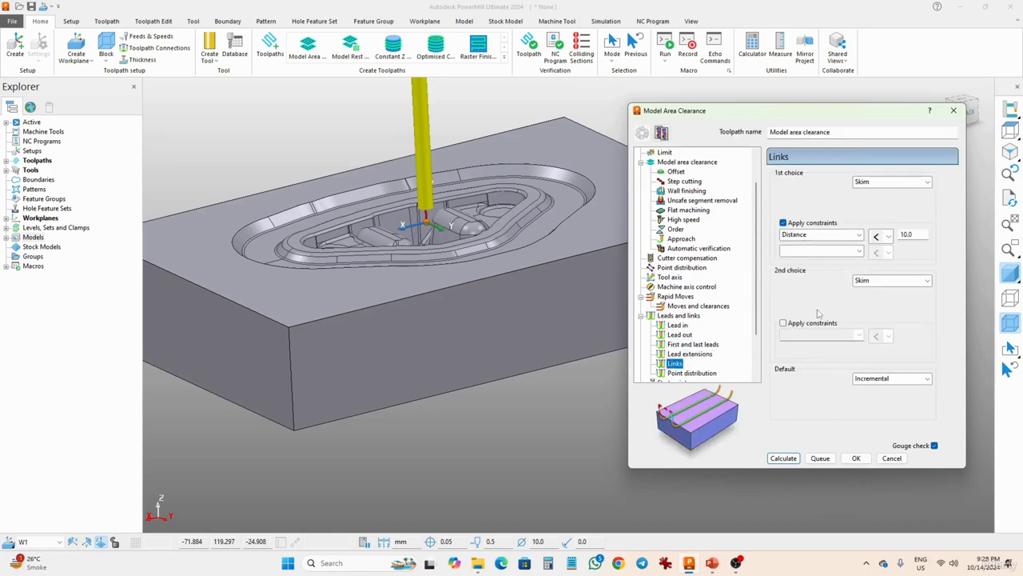
pyautogui.click(893, 184)
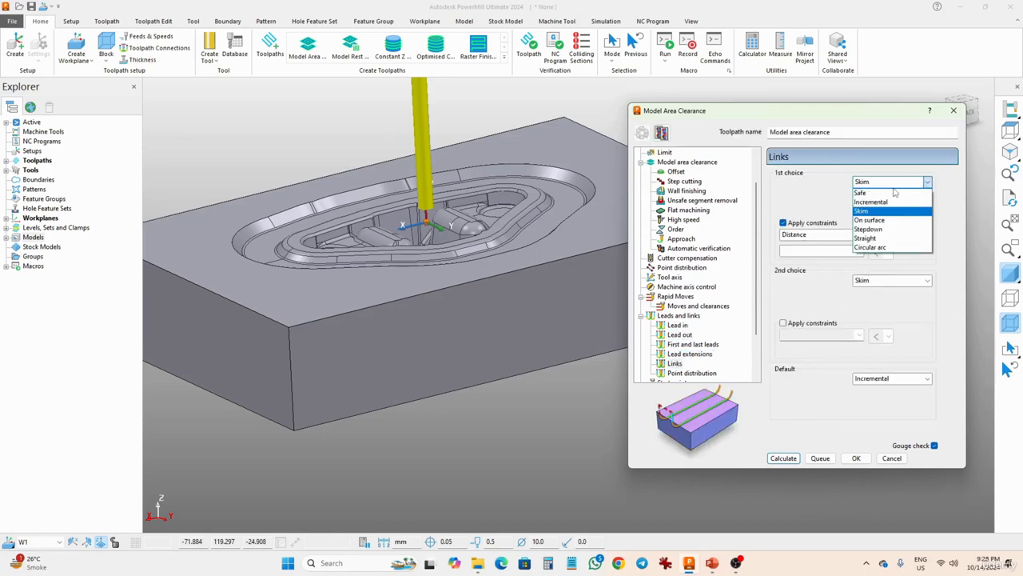
pyautogui.click(868, 228)
pyautogui.click(889, 280)
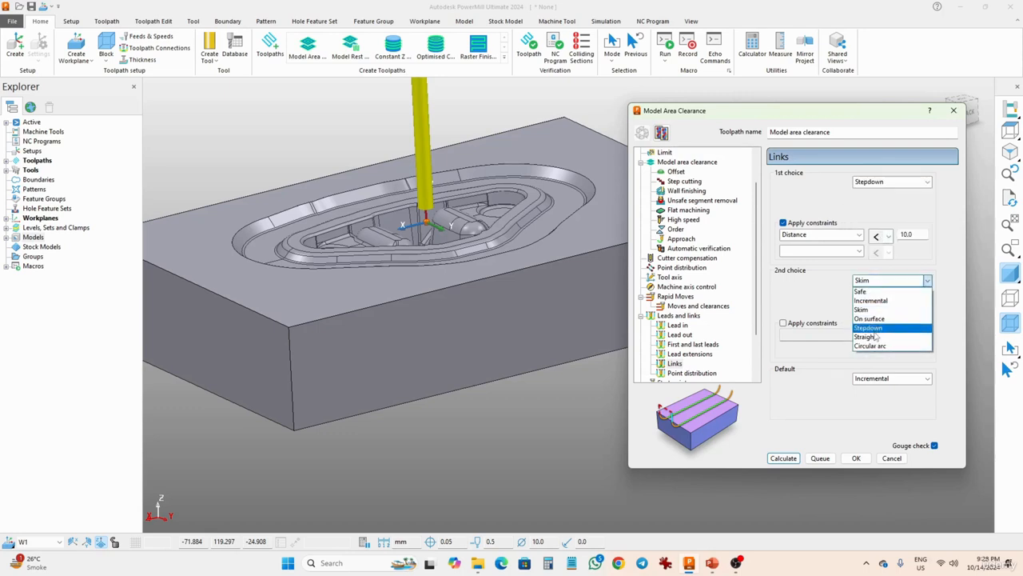
pyautogui.click(871, 328)
pyautogui.click(891, 378)
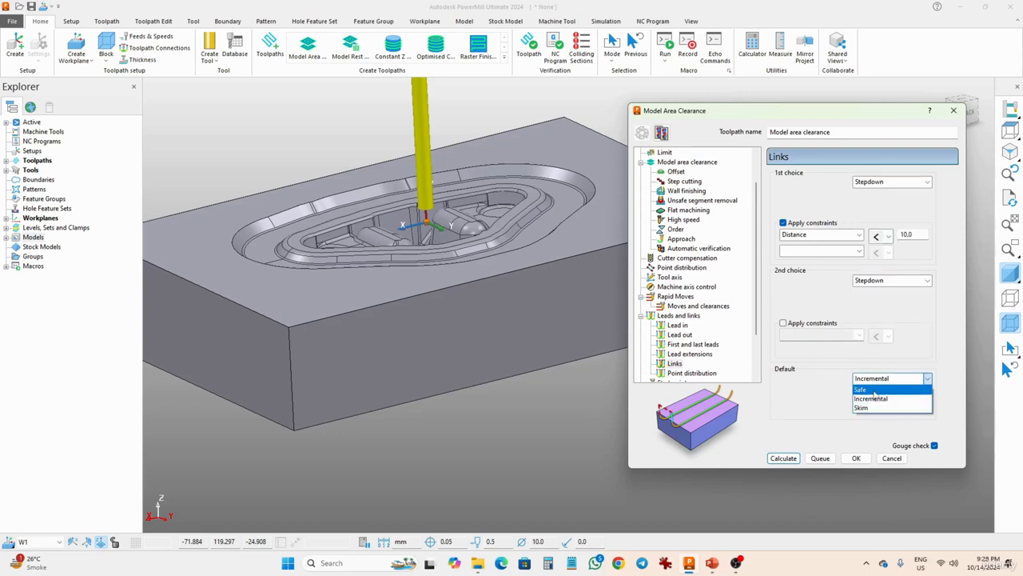
pyautogui.click(873, 390)
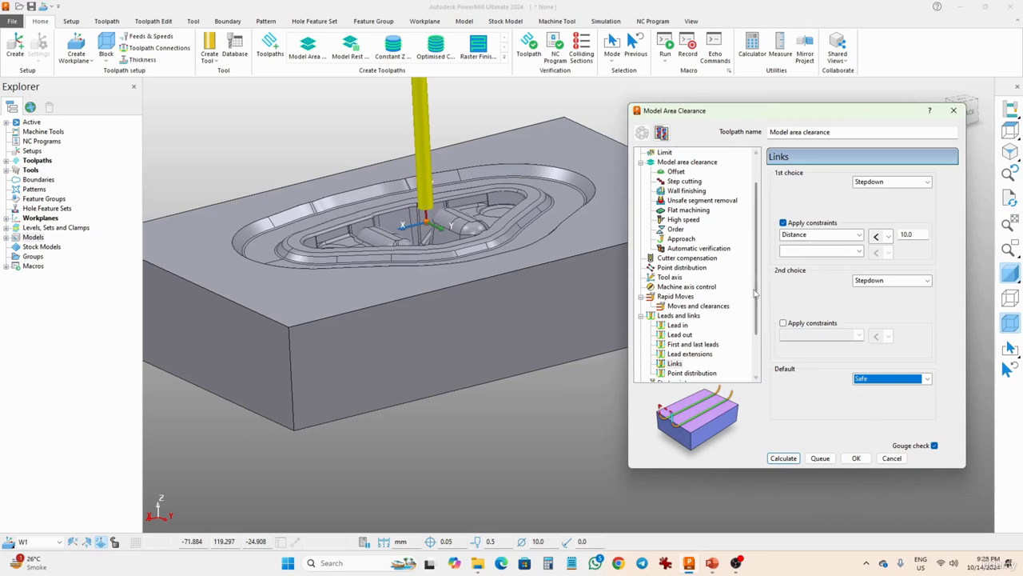
# Set spindle speed to 9500 rpm, cutting feed 1500 mm/min, plunging feed 350 mm/min, and coolant to Flood.
pyautogui.scroll(-1, 755, 299)
pyautogui.scroll(-3, 754, 299)
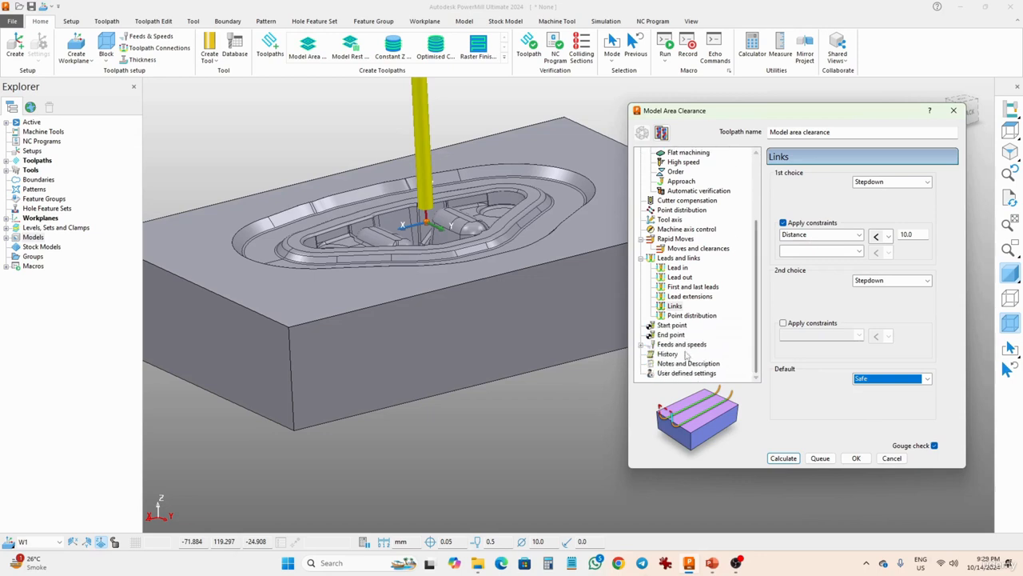
pyautogui.click(680, 345)
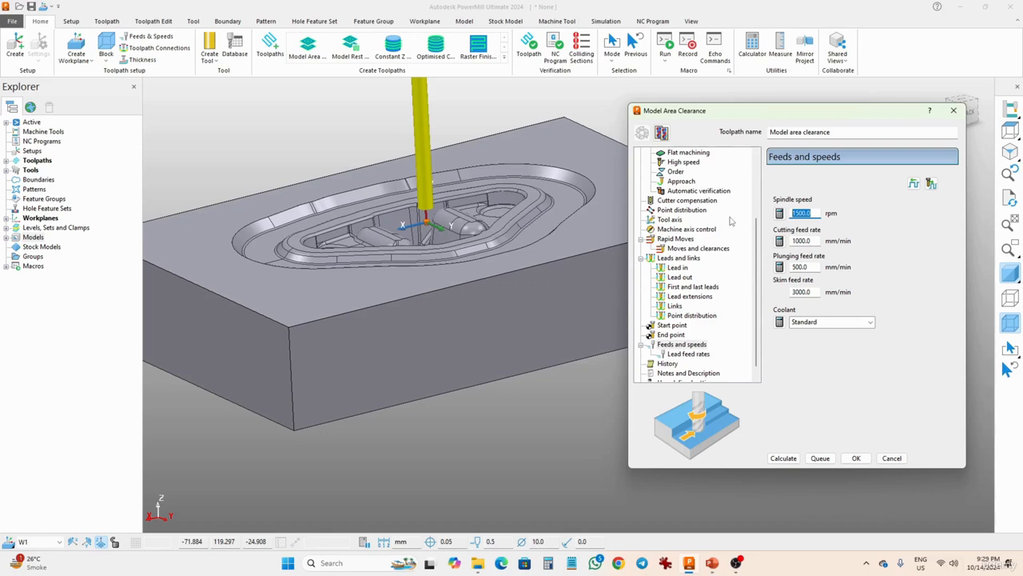
pyautogui.write('9500')
pyautogui.doubleClick(815, 239)
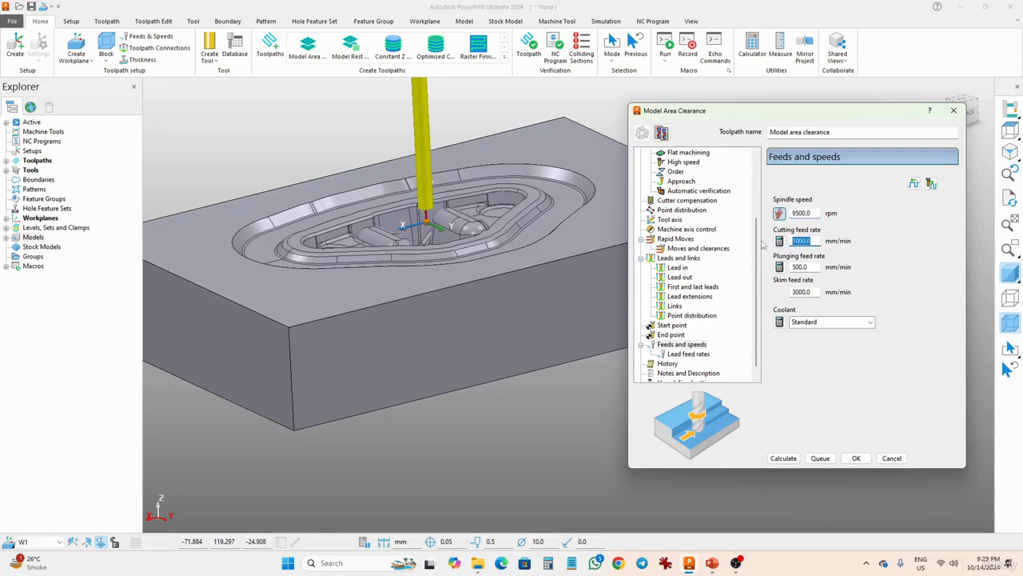
pyautogui.write('150')
pyautogui.click(811, 267)
pyautogui.moveTo(818, 269); pyautogui.dragTo(680, 272)
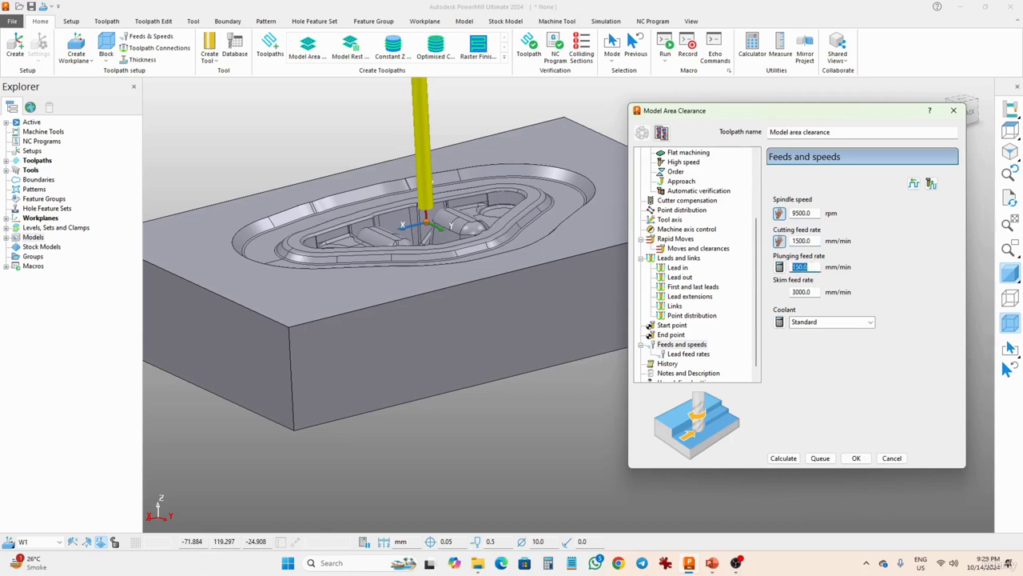
pyautogui.write('350')
pyautogui.click(831, 322)
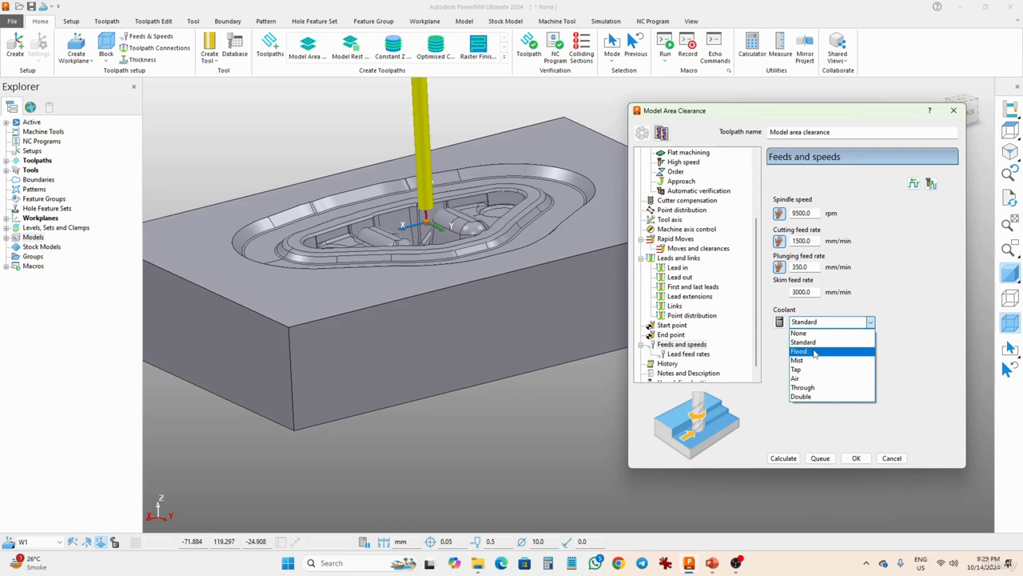
pyautogui.click(815, 353)
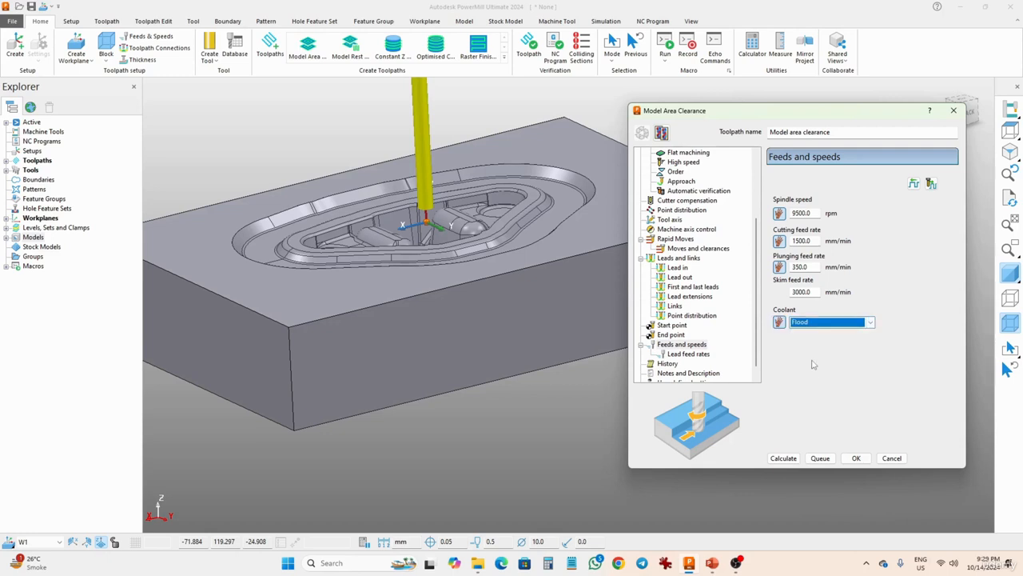
# Calculate the model area clearance toolpath, acknowledge the warning, and close the dialog.
pyautogui.click(800, 457)
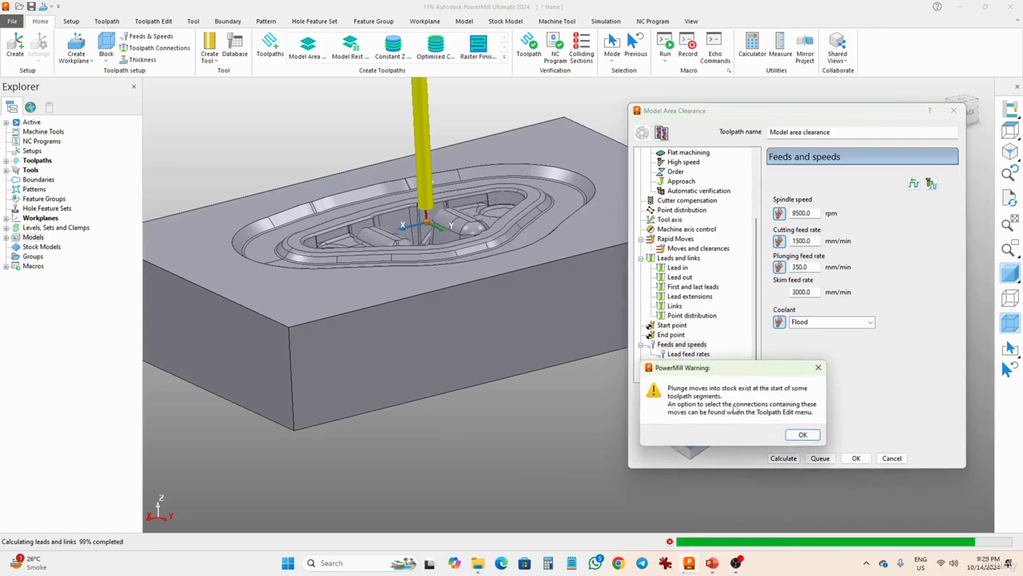
pyautogui.click(802, 434)
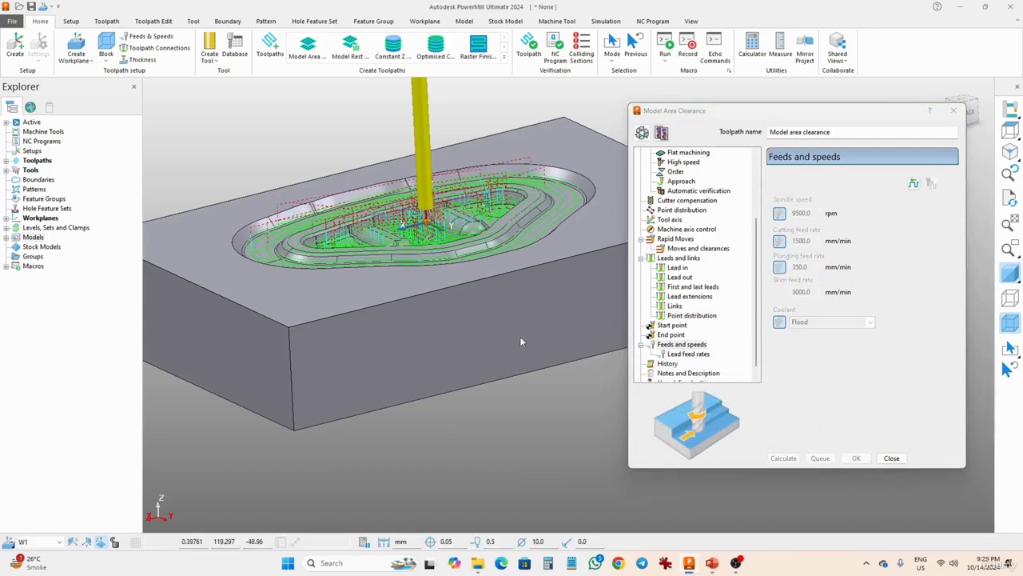
pyautogui.moveTo(521, 341); pyautogui.dragTo(468, 278, button='middle')
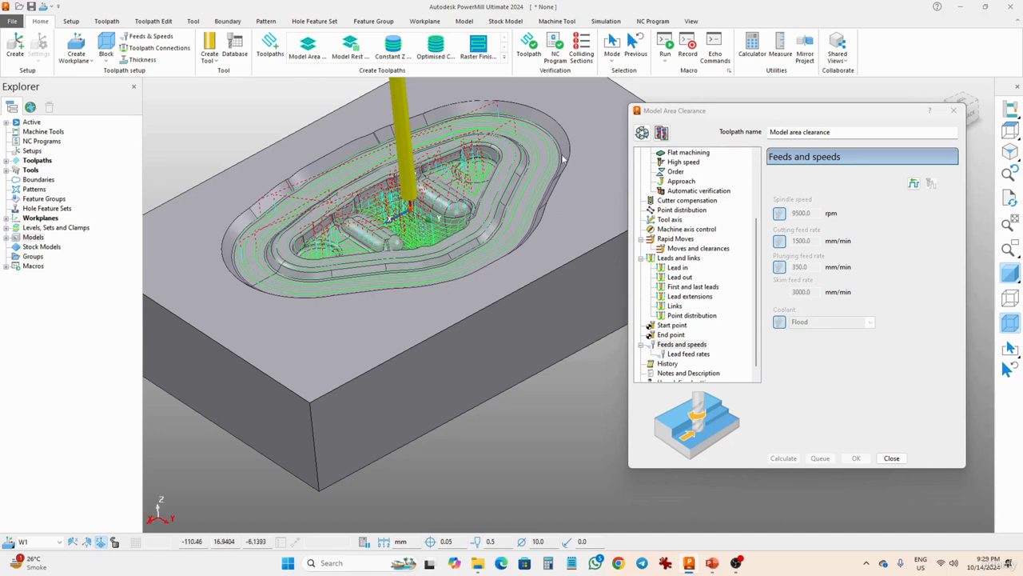
pyautogui.click(892, 458)
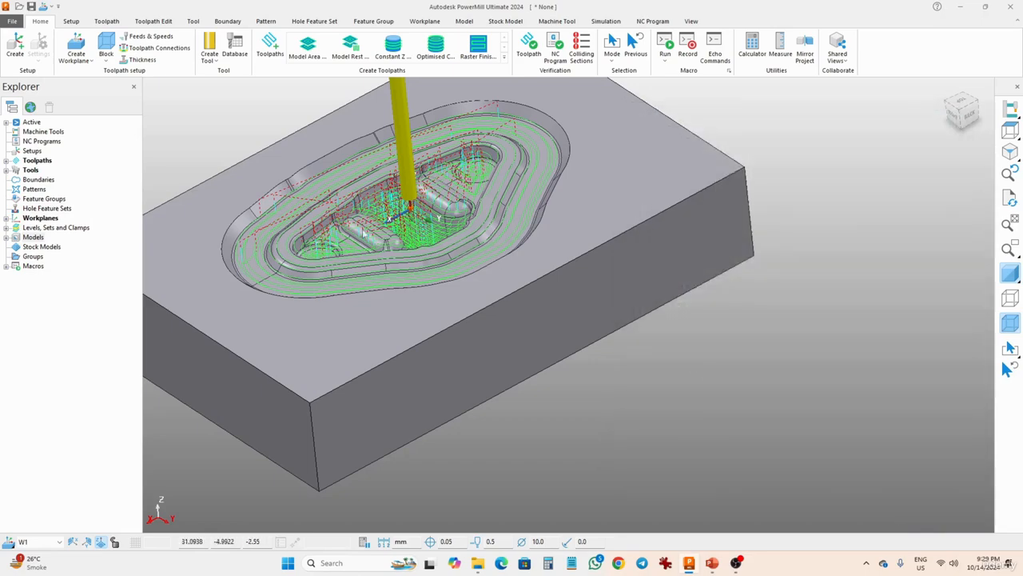
# Create an individual NC program from the Model area clearance toolpath.
pyautogui.keyDown('shift'); pyautogui.moveTo(354, 216); pyautogui.dragTo(547, 217, button='middle'); pyautogui.keyUp('shift')
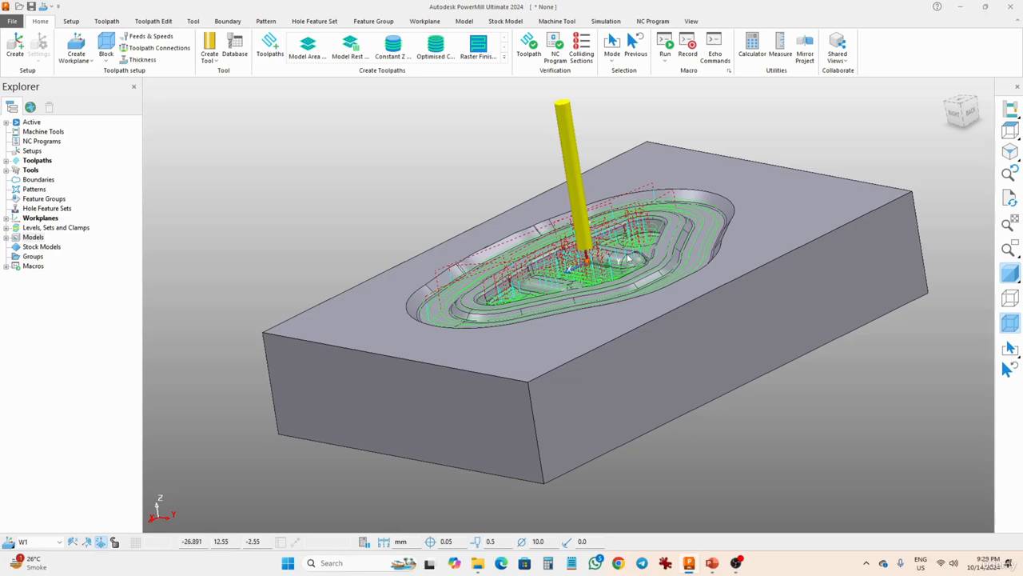
pyautogui.moveTo(511, 277); pyautogui.dragTo(529, 298, button='middle')
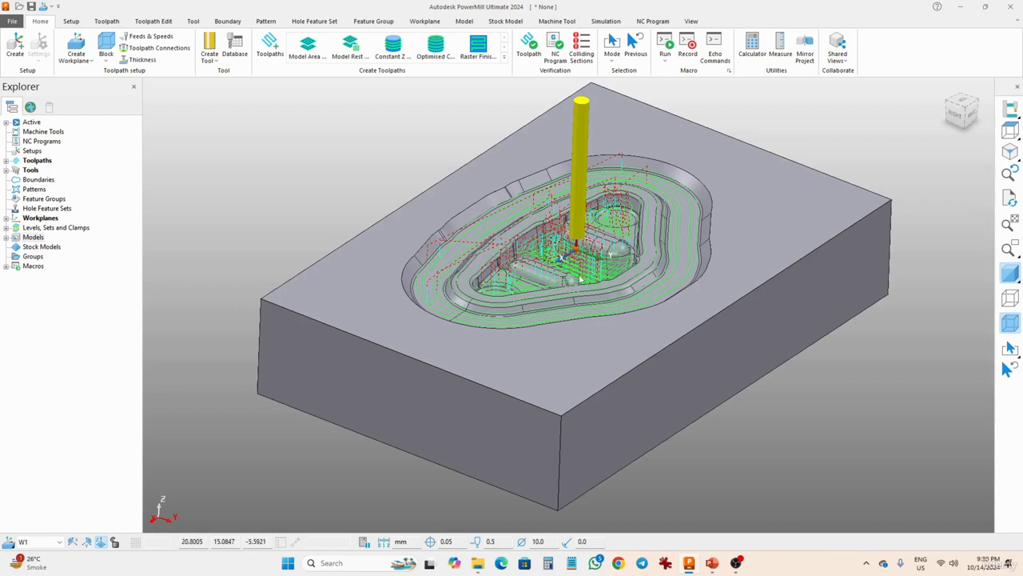
pyautogui.click(44, 143)
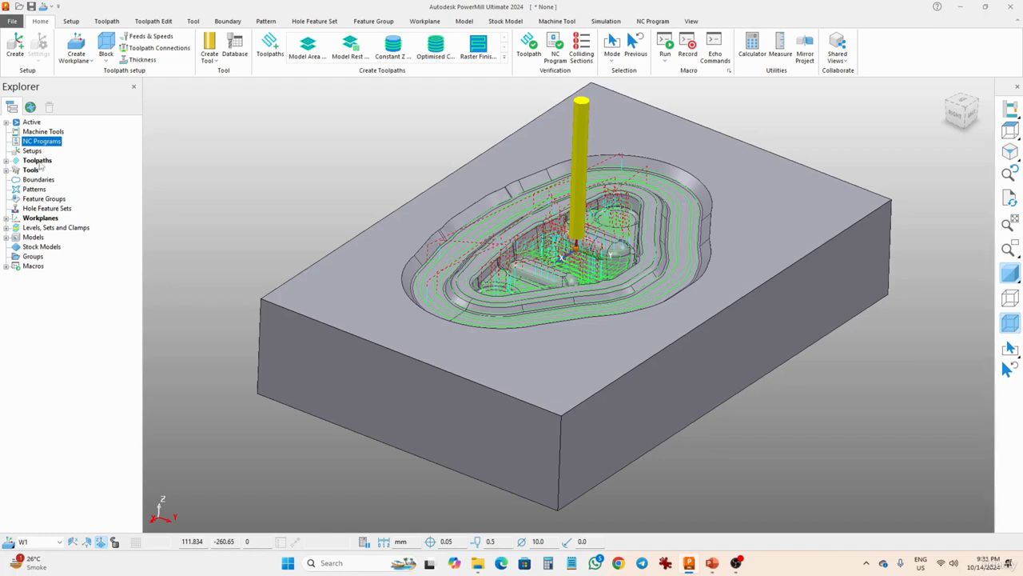
pyautogui.click(36, 161)
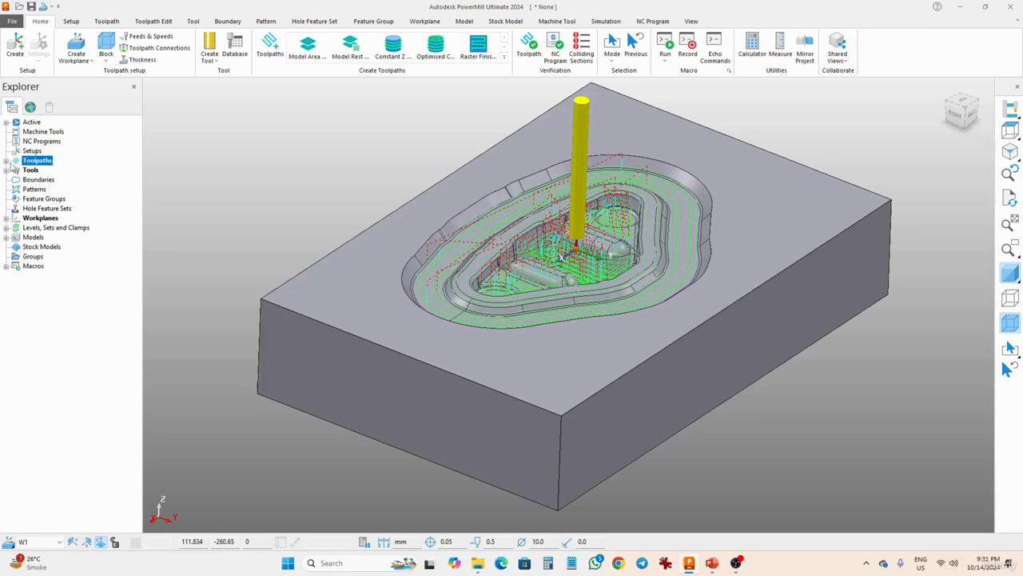
pyautogui.click(7, 160)
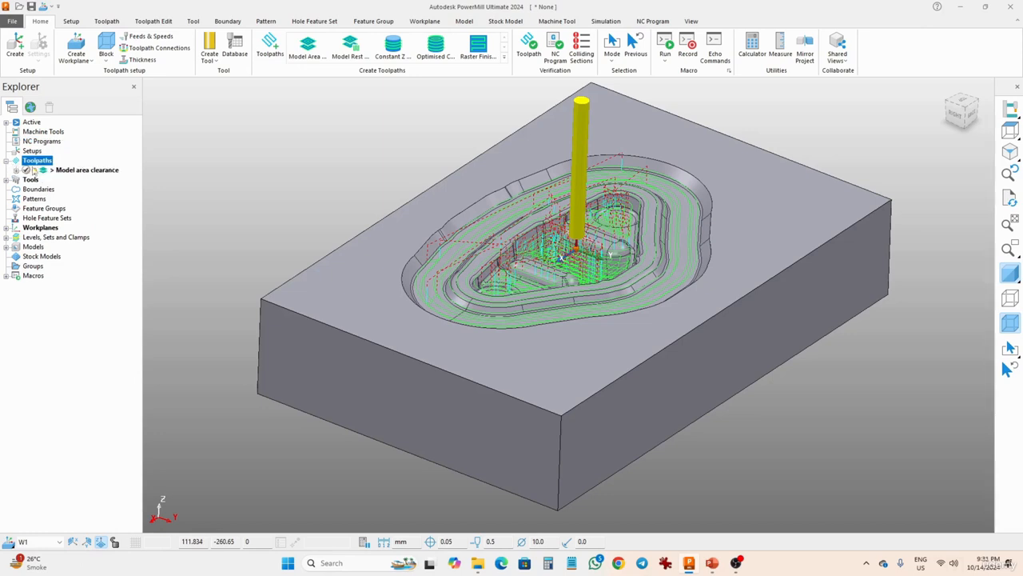
pyautogui.click(105, 175)
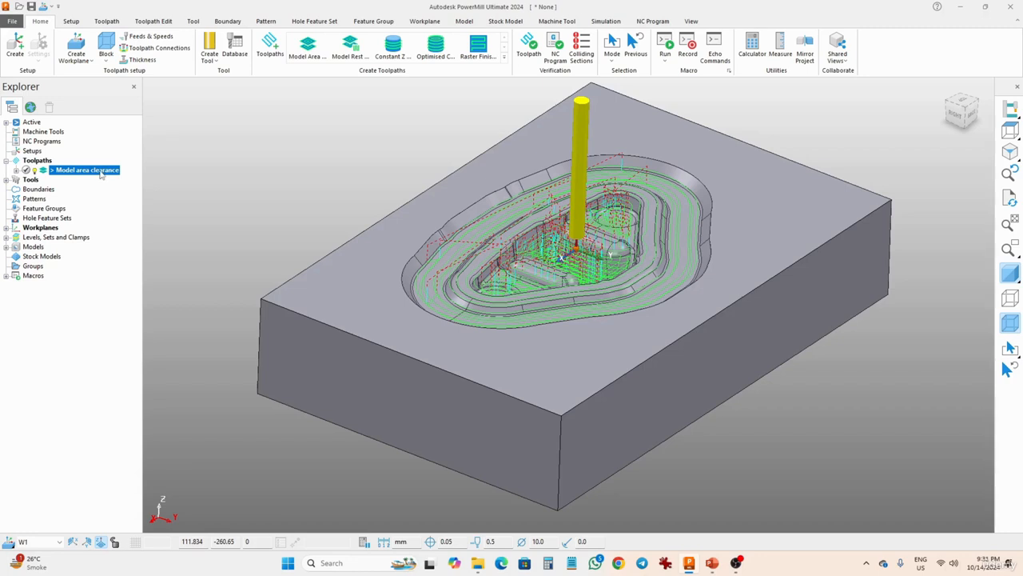
pyautogui.rightClick(100, 175)
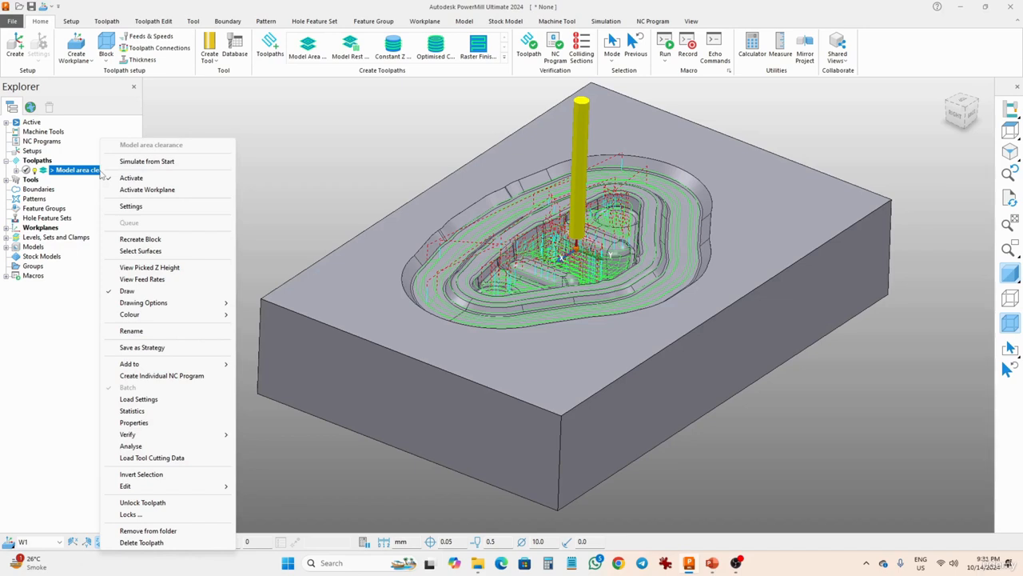
pyautogui.click(176, 379)
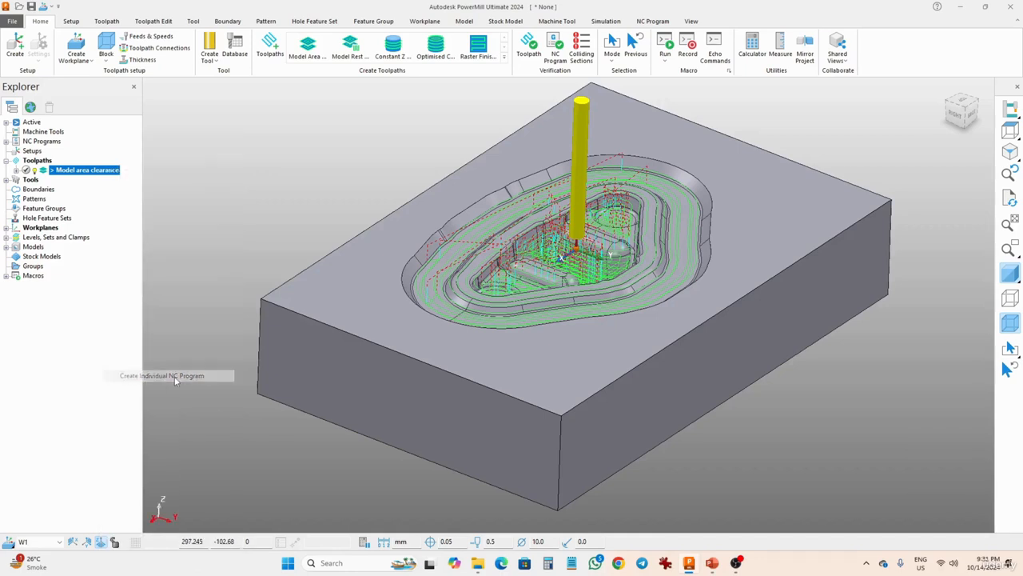
# Open the new NC program's settings and set its output file to Roughing Operation 1 on the Desktop.
pyautogui.click(7, 141)
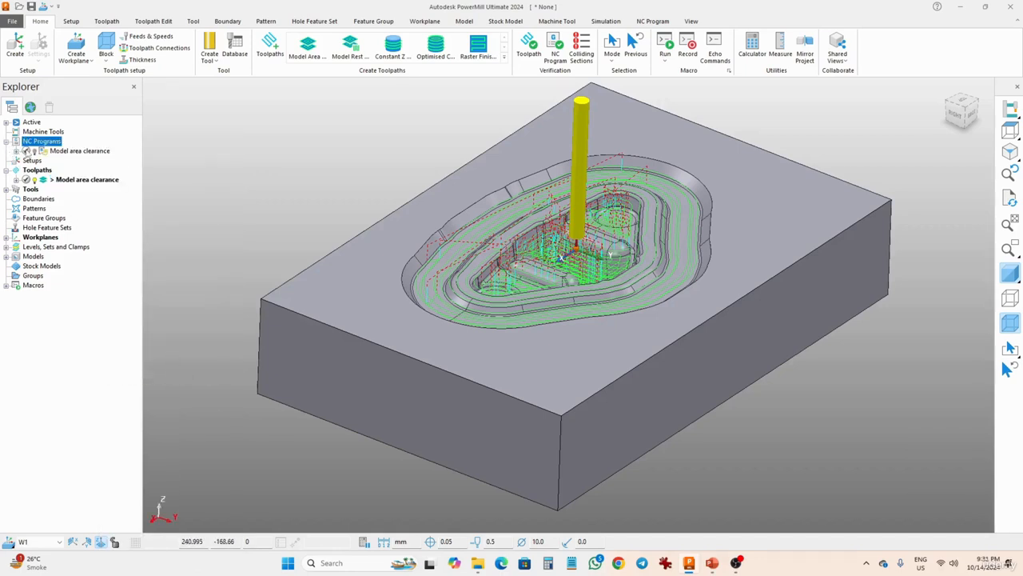
pyautogui.click(70, 152)
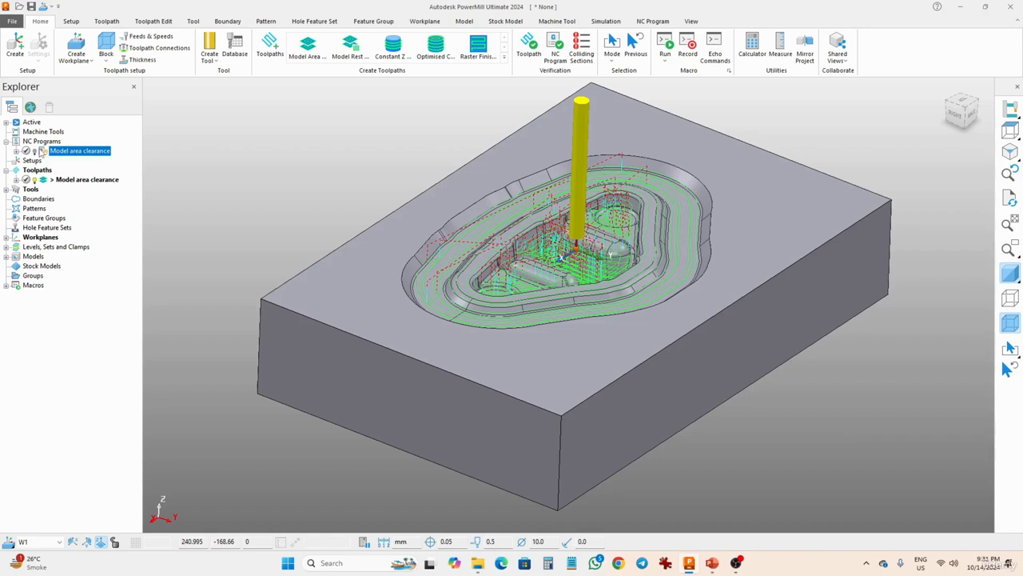
pyautogui.moveTo(41, 152)
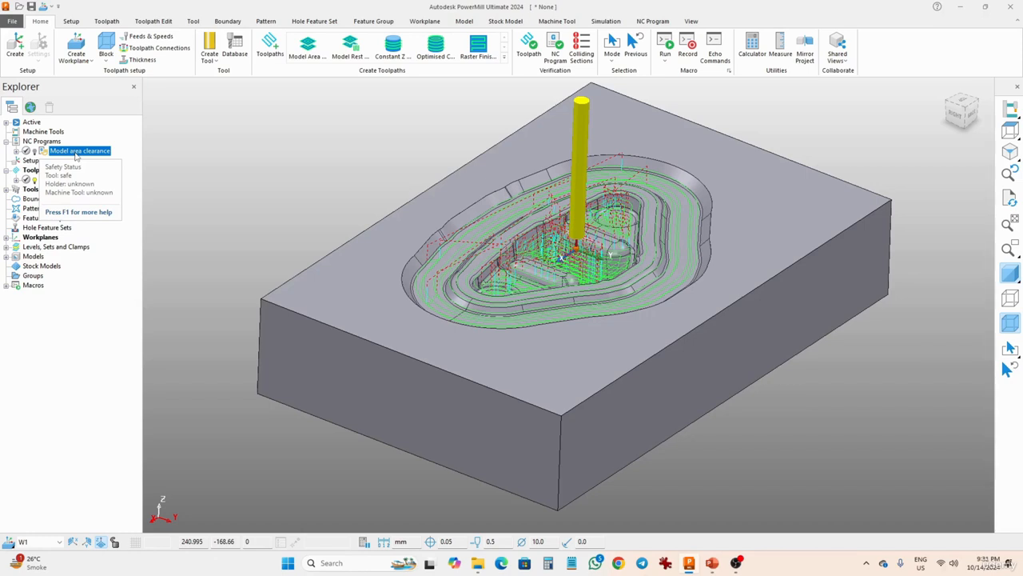
pyautogui.rightClick(76, 157)
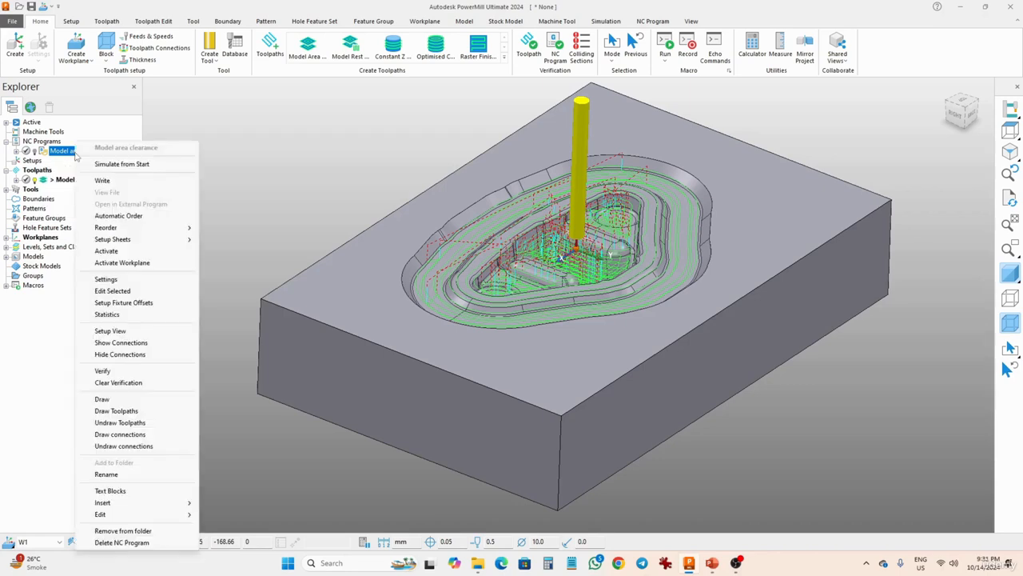
pyautogui.click(125, 280)
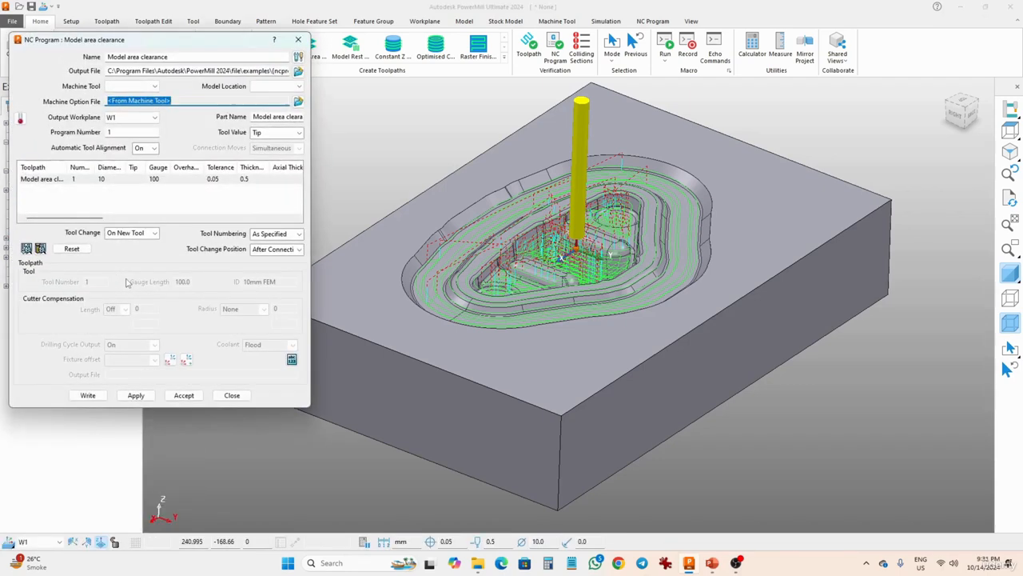
pyautogui.moveTo(200, 44); pyautogui.dragTo(366, 91)
pyautogui.click(352, 101)
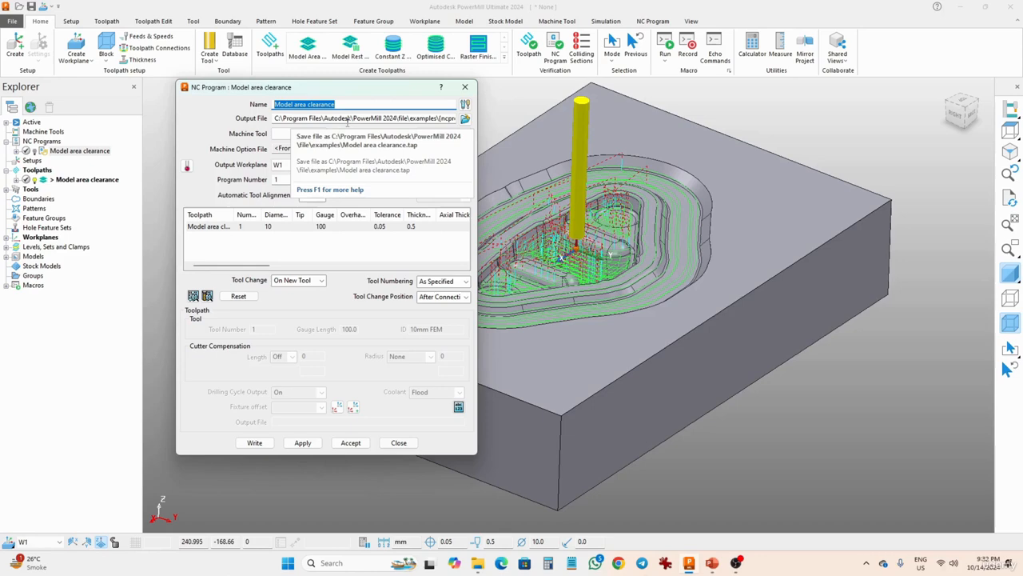
pyautogui.click(355, 119)
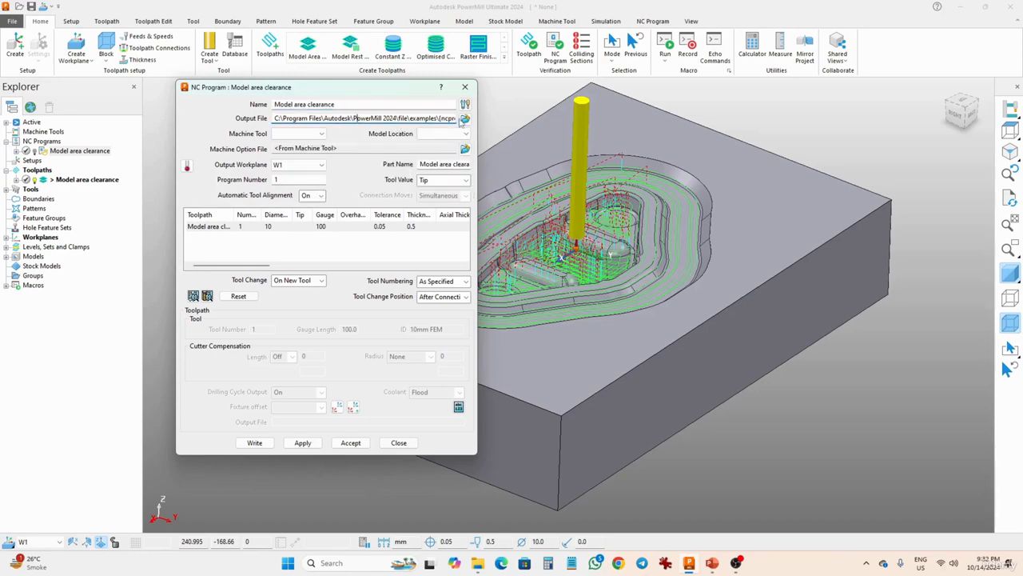
pyautogui.click(463, 119)
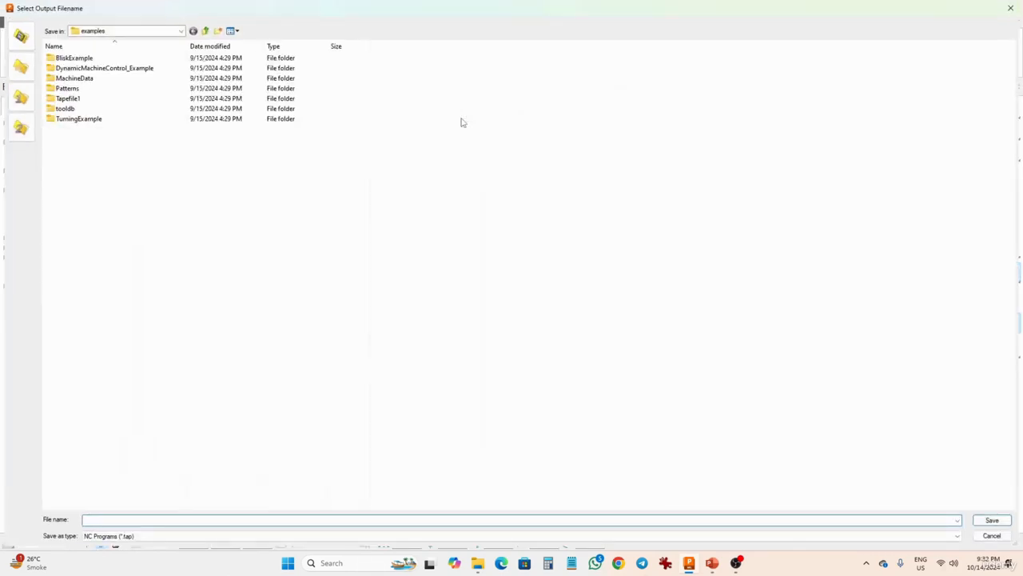
pyautogui.click(145, 35)
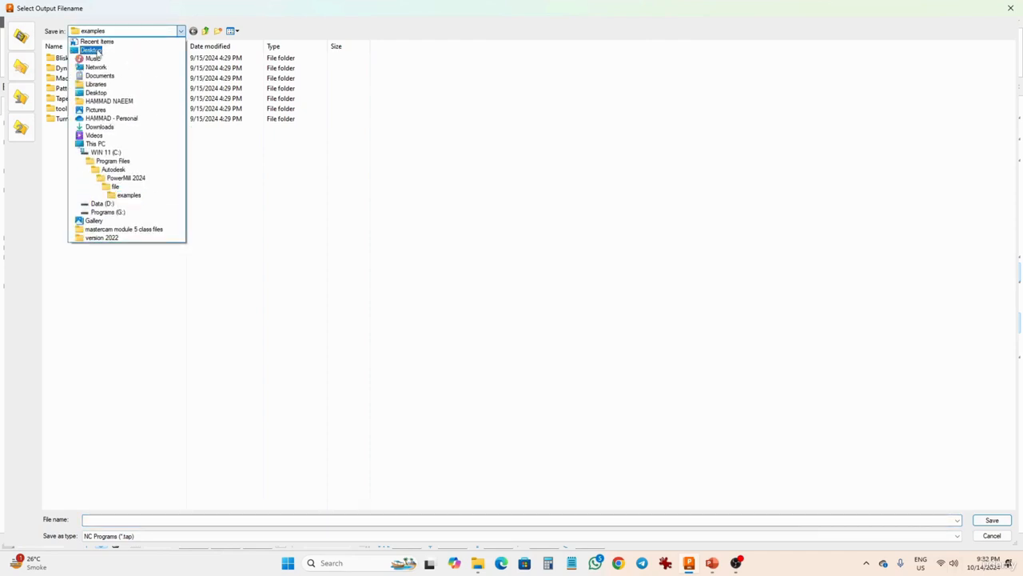
pyautogui.click(97, 51)
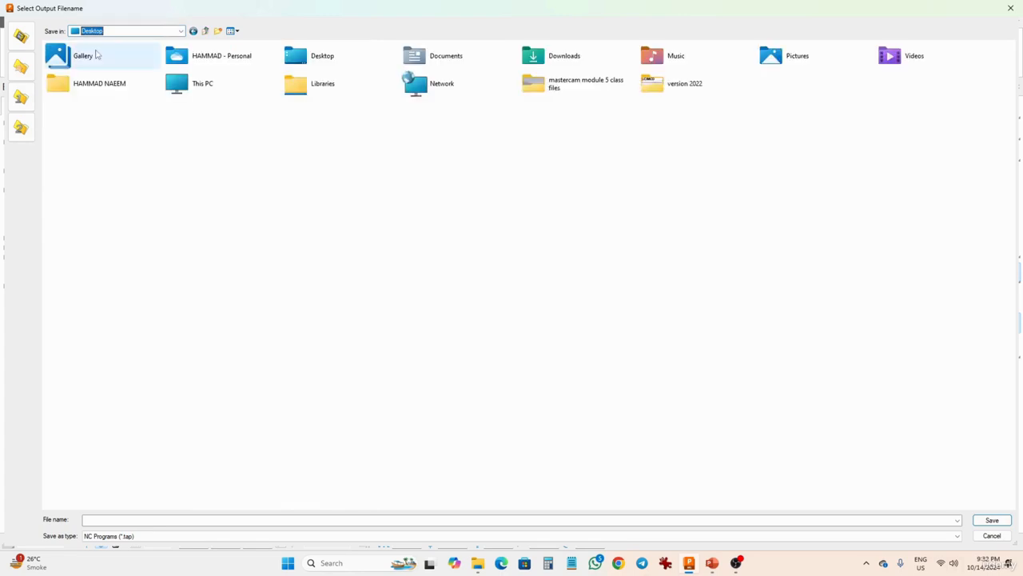
pyautogui.click(148, 519)
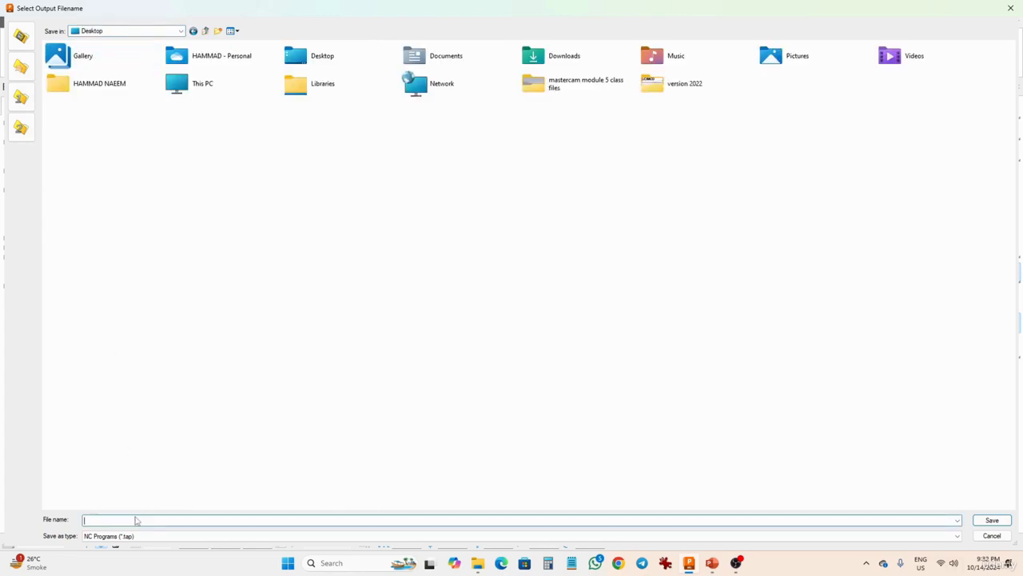
pyautogui.write('Roughing Operation 1')
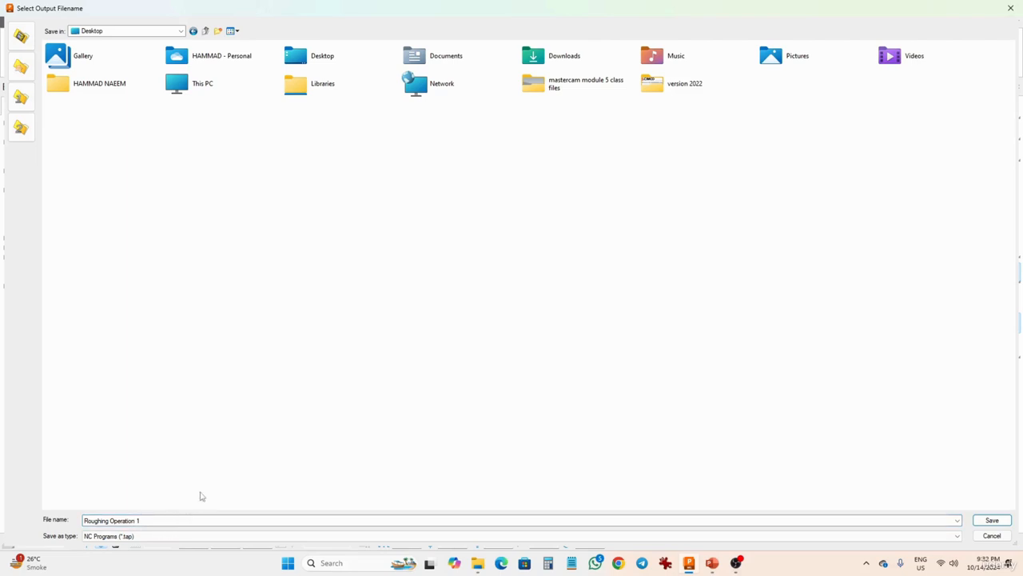
pyautogui.click(991, 521)
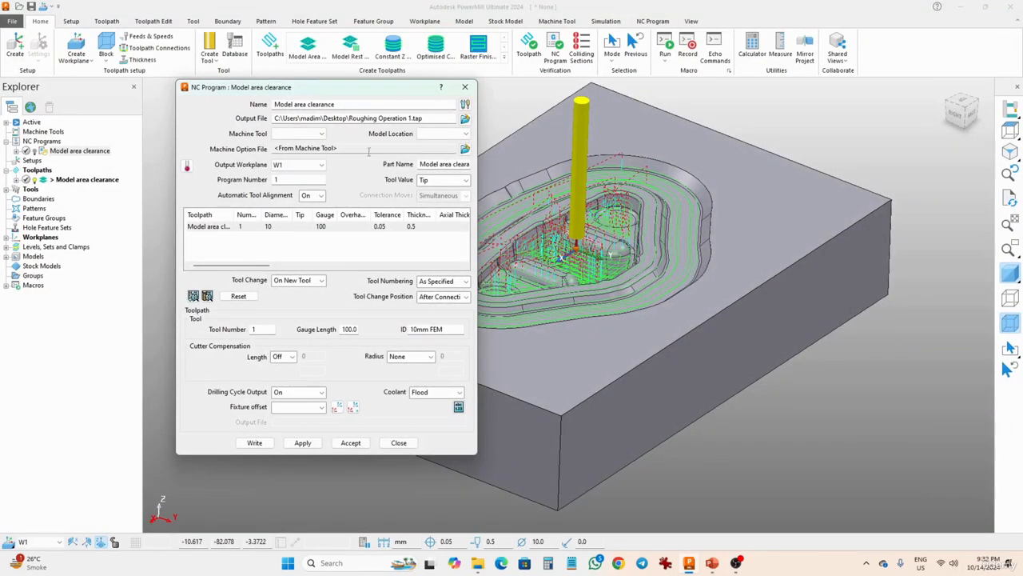
# Set the machine tool to None and load the Fanuc machine option file as a local option file.
pyautogui.click(322, 134)
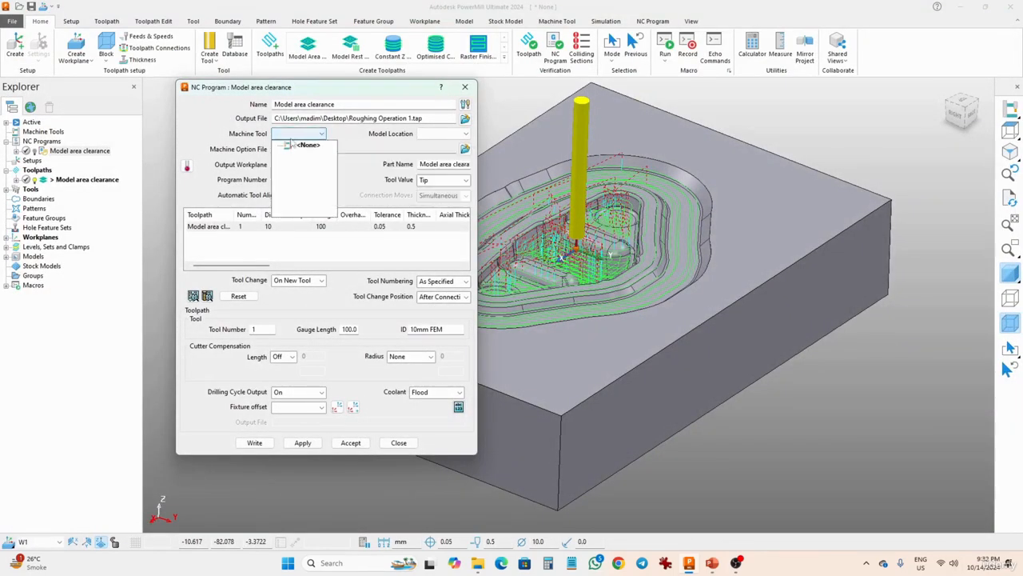
pyautogui.click(349, 142)
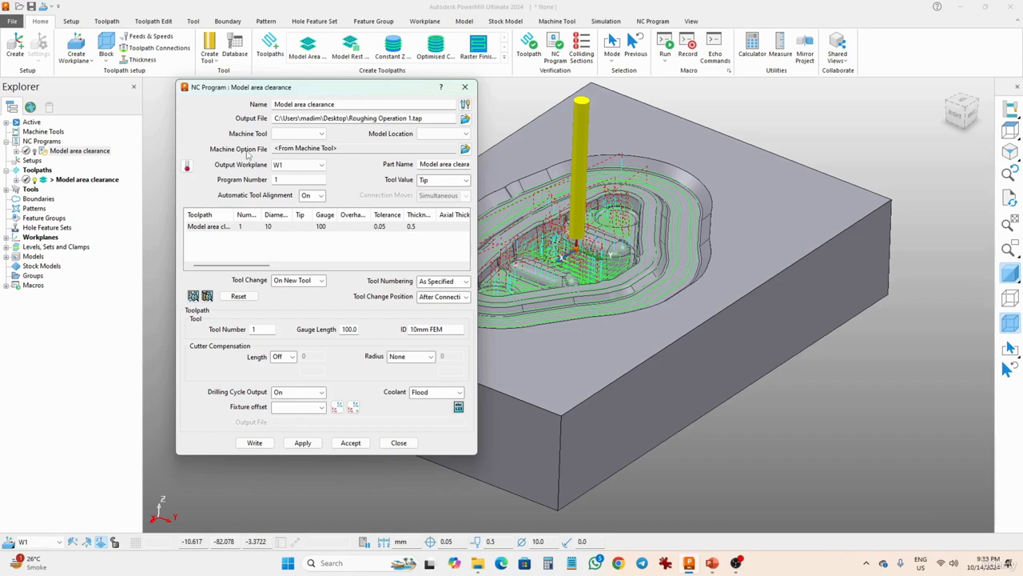
pyautogui.click(464, 150)
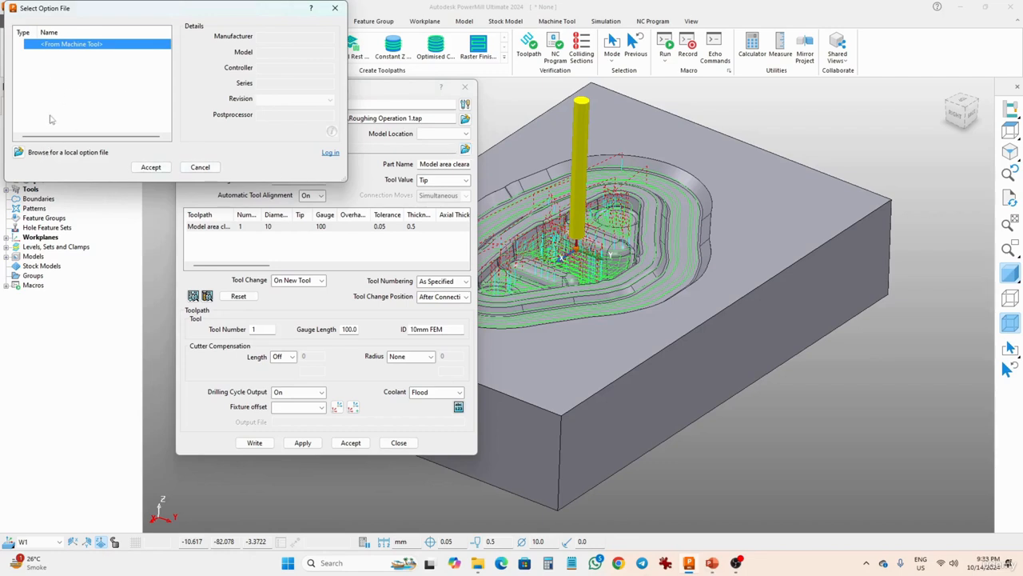
pyautogui.click(68, 60)
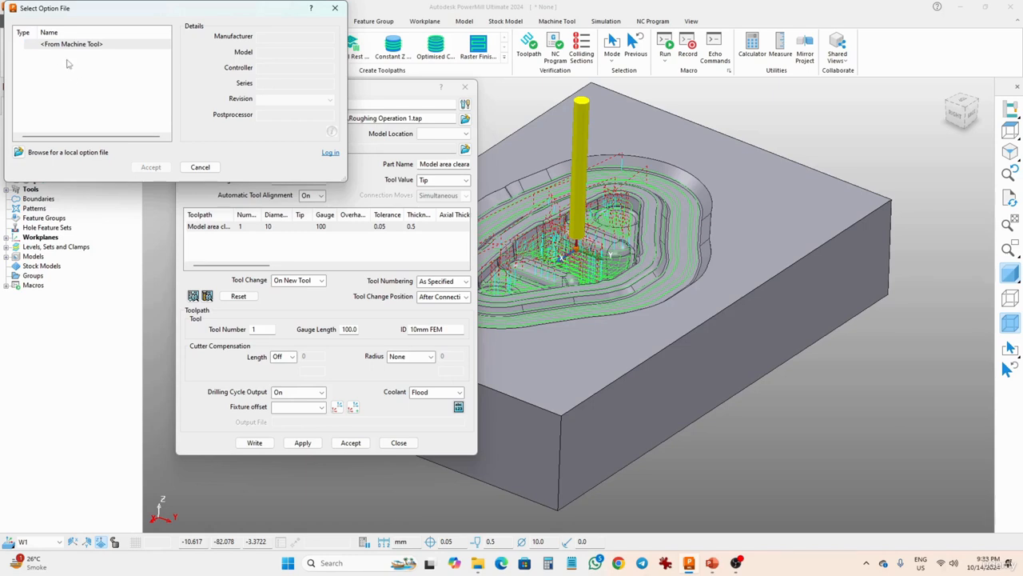
pyautogui.click(19, 154)
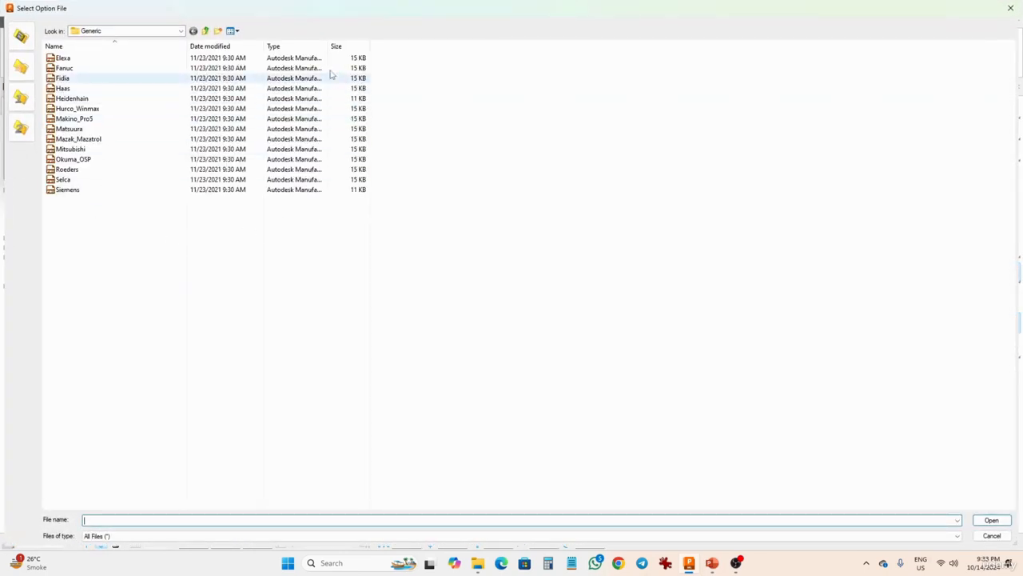
pyautogui.moveTo(424, 50); pyautogui.dragTo(490, 49)
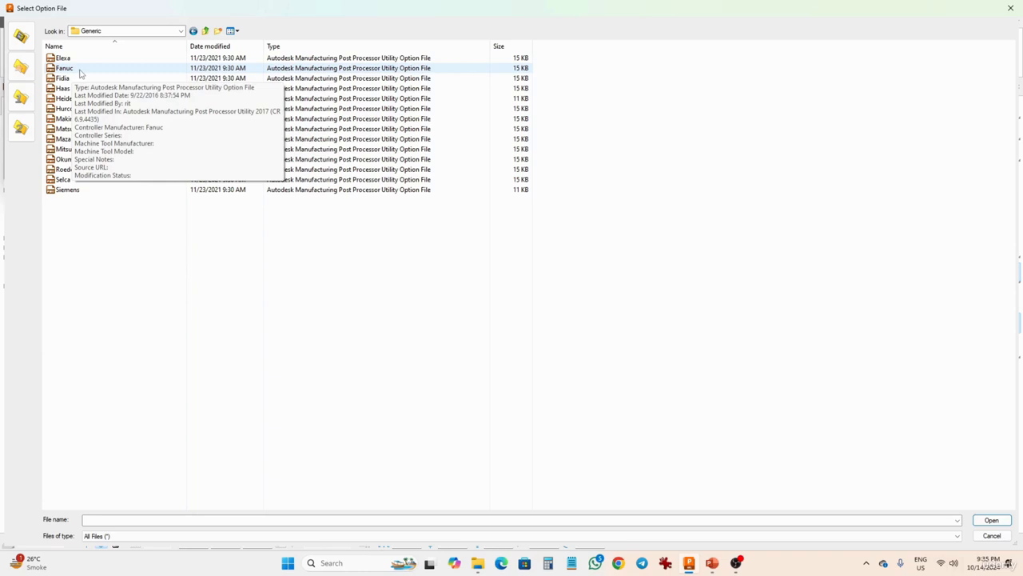
pyautogui.click(76, 70)
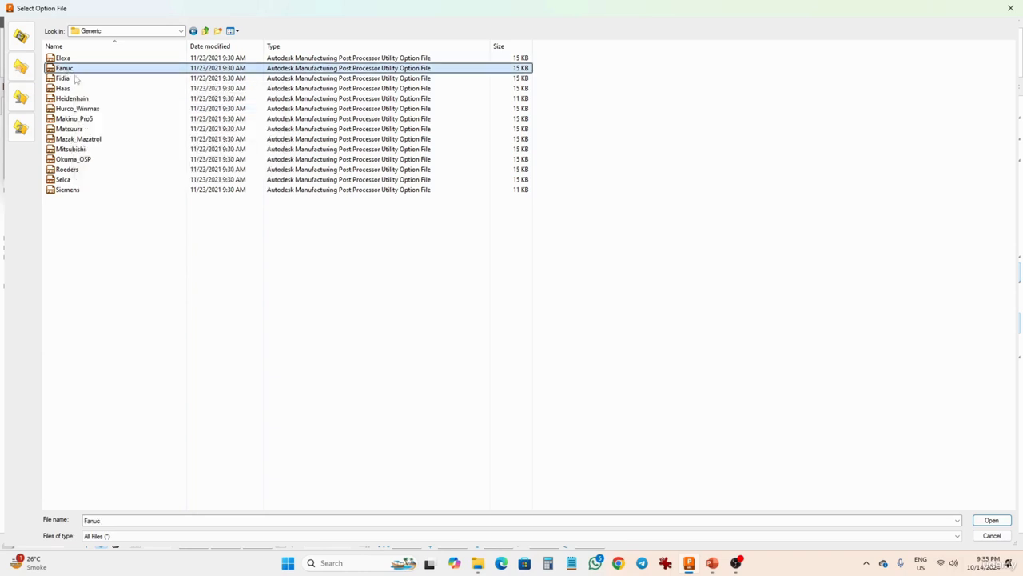
pyautogui.click(977, 521)
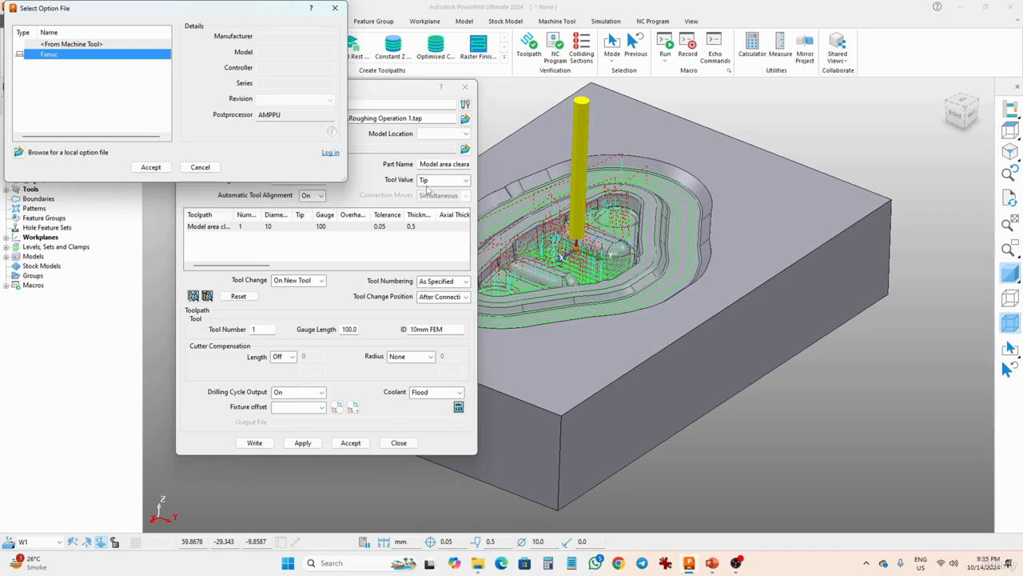
pyautogui.click(151, 167)
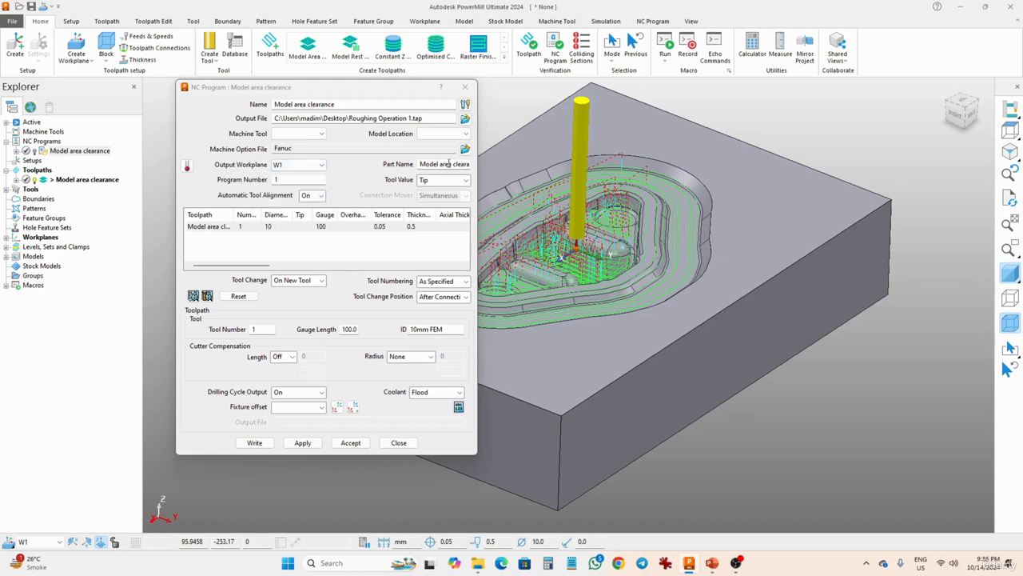
# Write the NC program to post-process the toolpath, then close the information window and the NC program dialog.
pyautogui.click(304, 180)
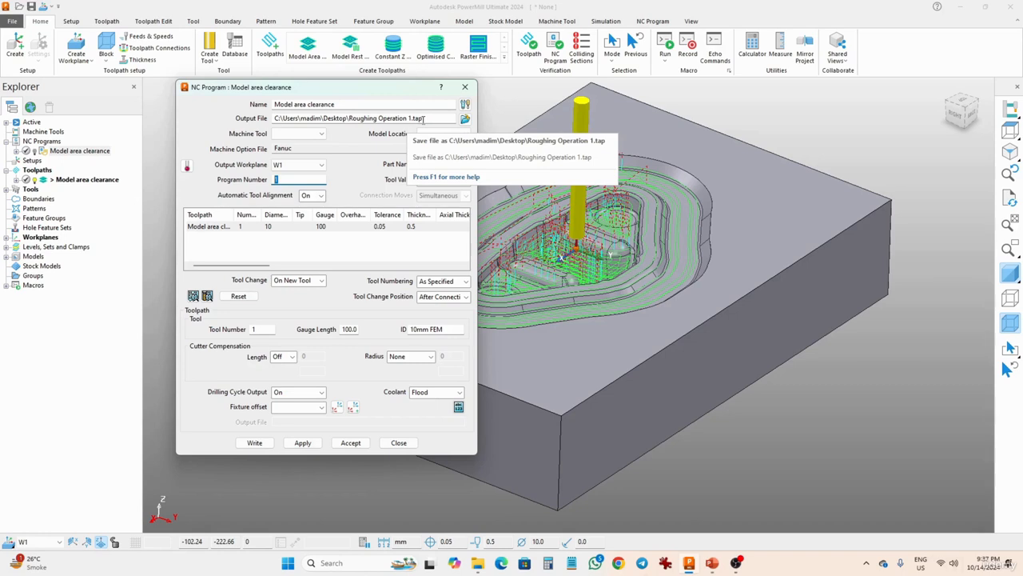
pyautogui.click(291, 442)
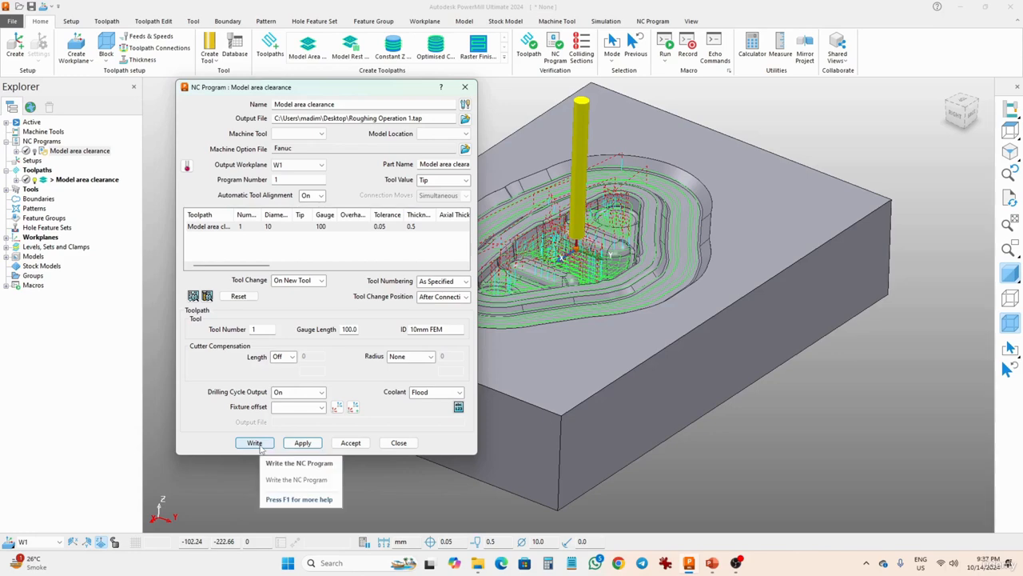
pyautogui.click(260, 447)
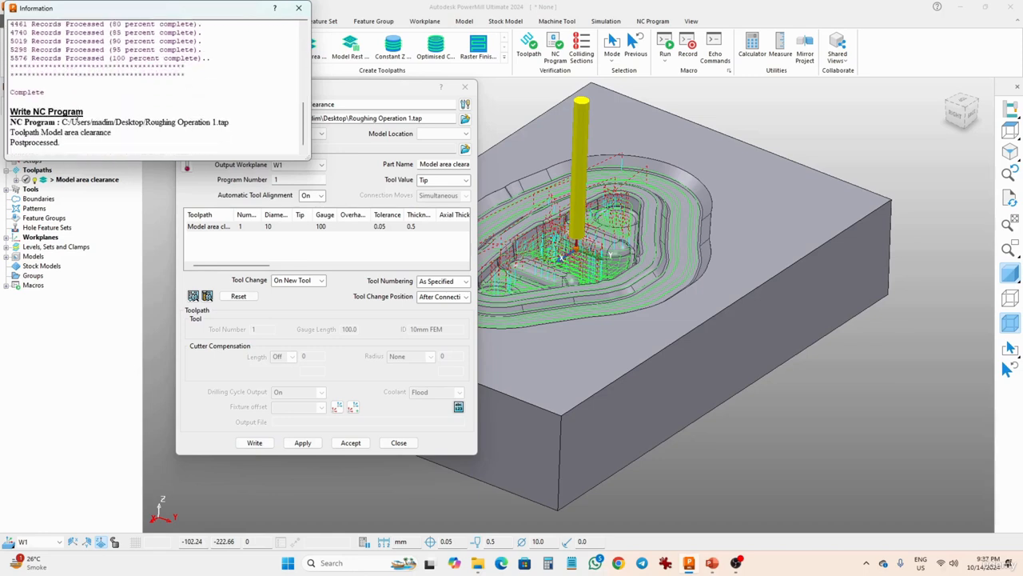
pyautogui.moveTo(232, 123); pyautogui.dragTo(62, 122)
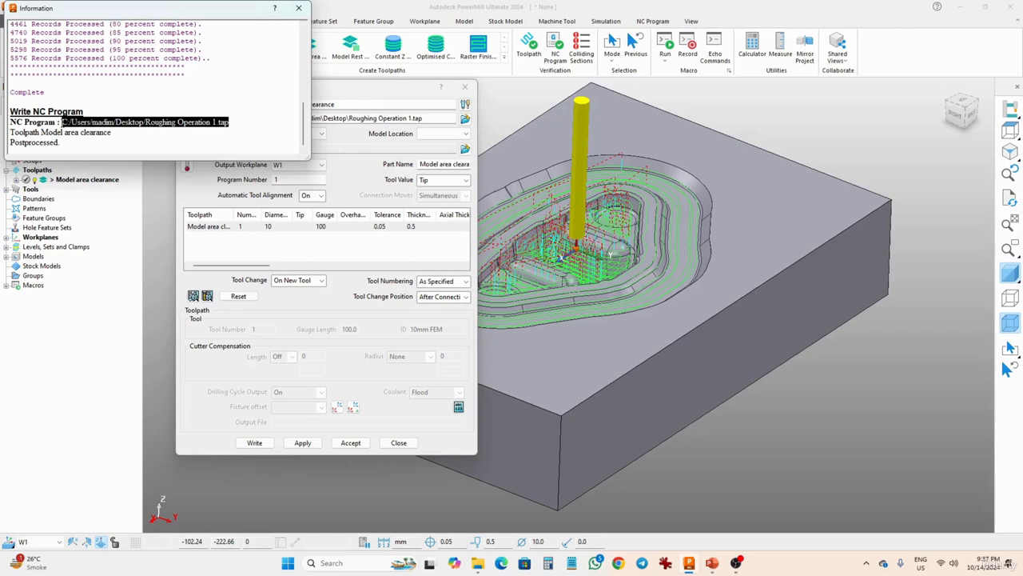
pyautogui.click(299, 8)
pyautogui.click(398, 443)
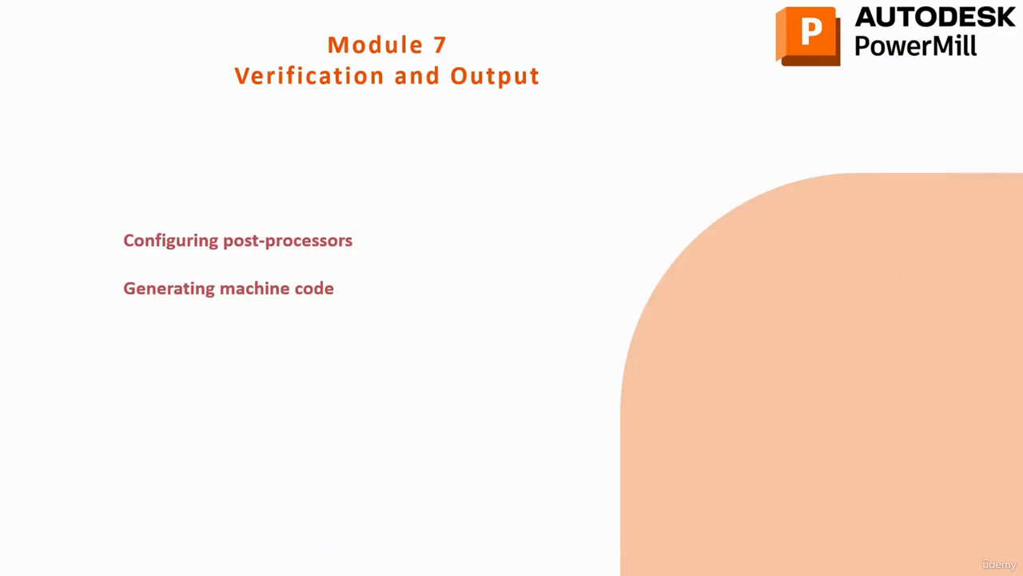
# Open the Roughing Operation 1.tap file from the Desktop in Notepad.
pyautogui.hotkey('alt', 'Tab')
pyautogui.hotkey('alt', 'Tab')
pyautogui.hotkey('alt', 'Tab')
pyautogui.hotkey('alt', 'Tab')
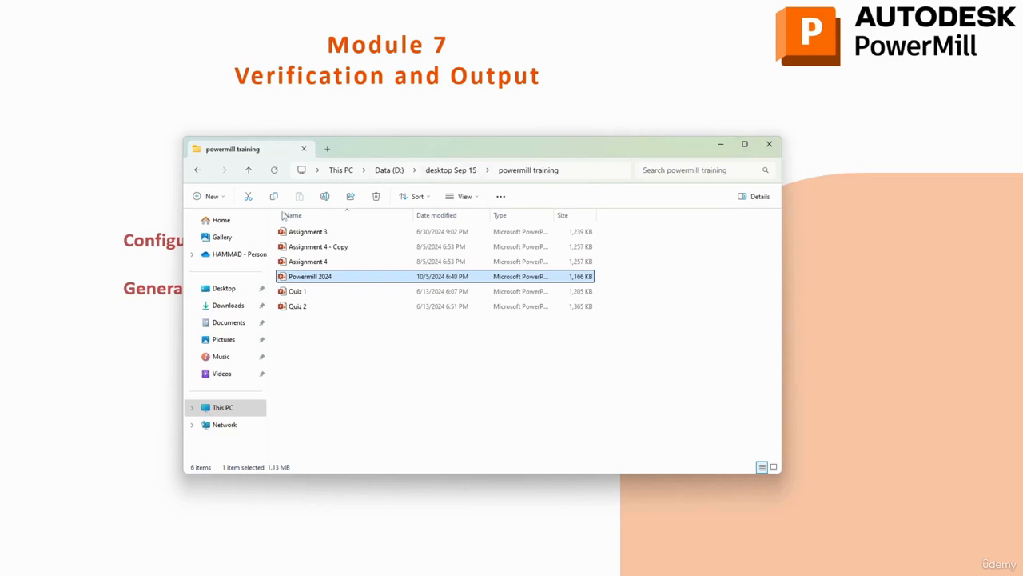
pyautogui.click(226, 289)
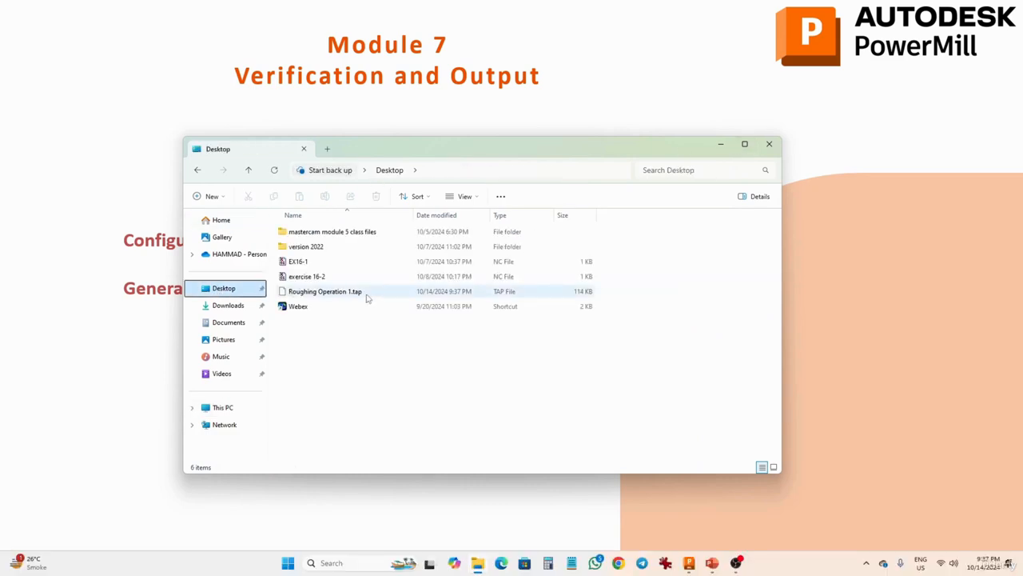
pyautogui.click(744, 144)
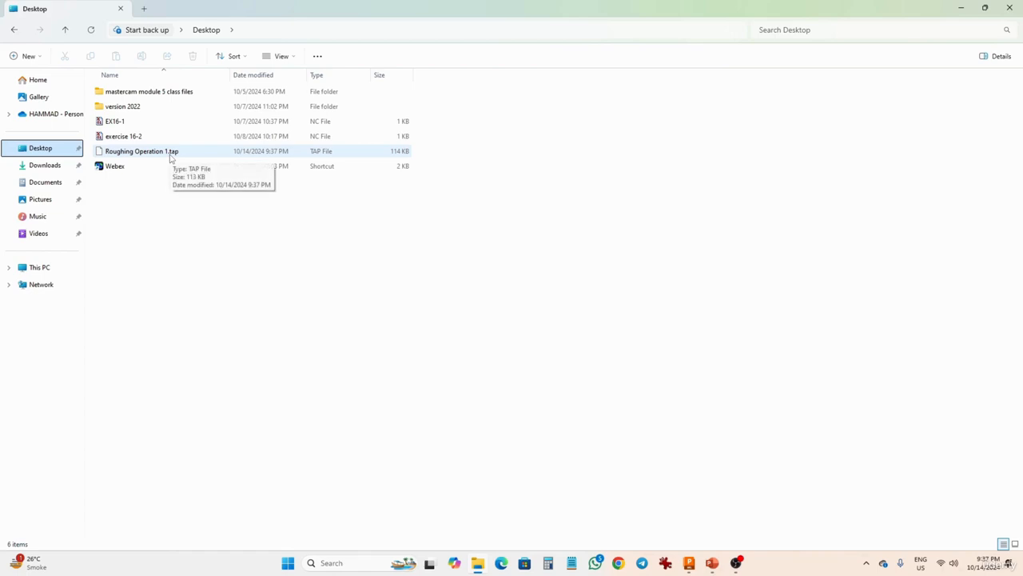
pyautogui.click(572, 563)
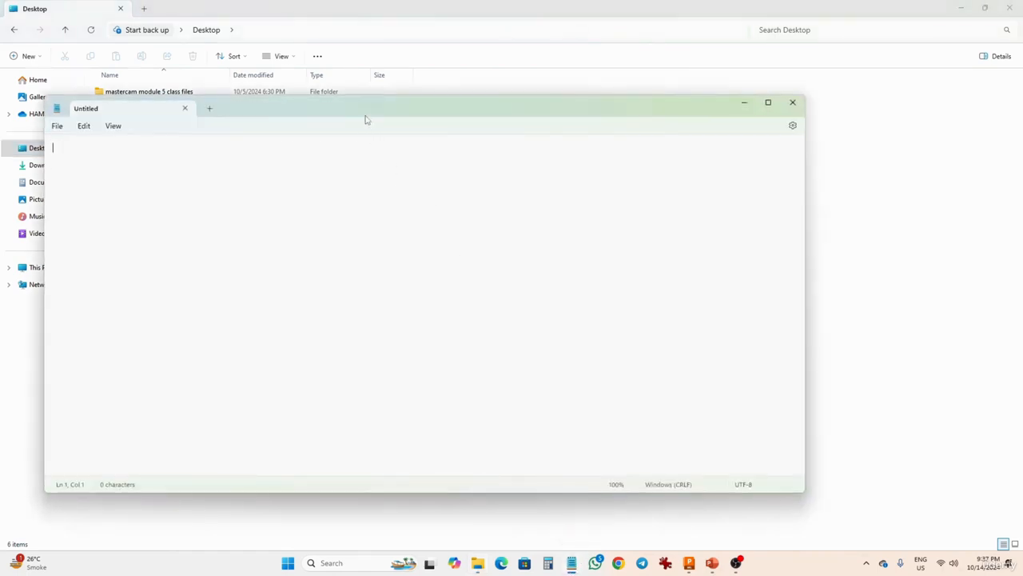
pyautogui.moveTo(365, 118); pyautogui.dragTo(555, 118)
pyautogui.moveTo(139, 157); pyautogui.dragTo(267, 167)
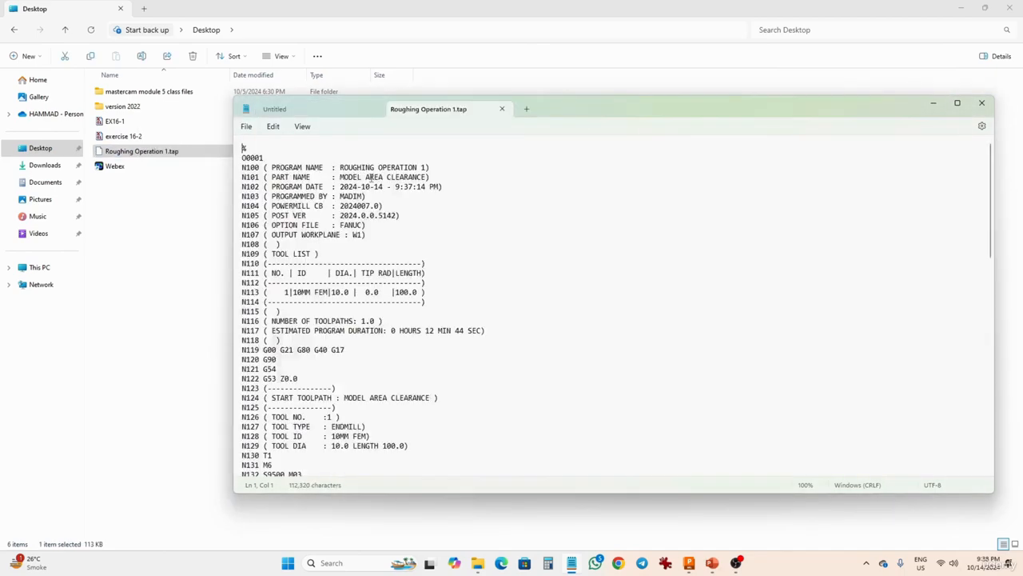
pyautogui.moveTo(574, 114); pyautogui.dragTo(547, 2)
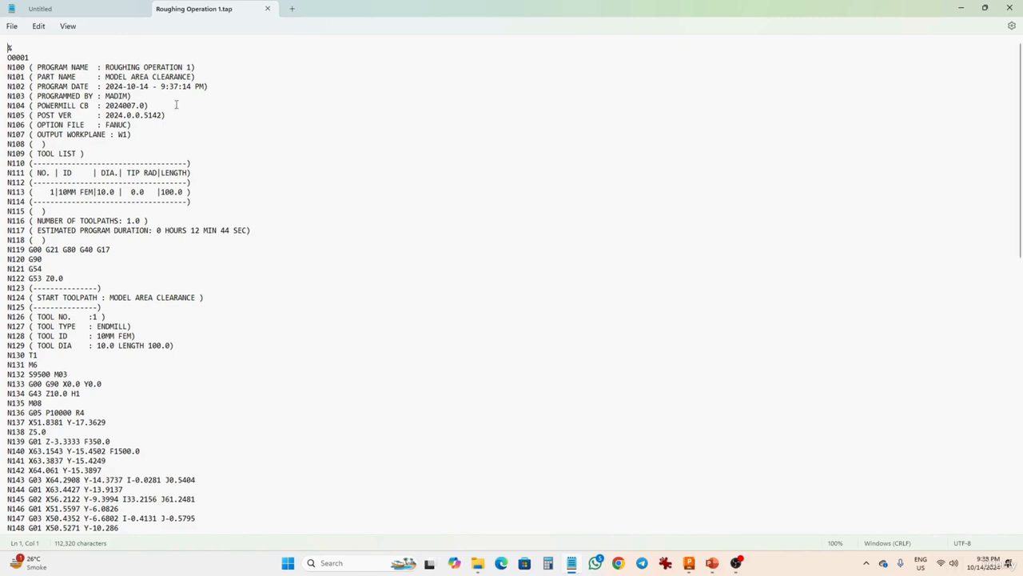
# Examine the NC code's header lines, tool list, estimated program duration and closing lines.
pyautogui.doubleClick(4, 48)
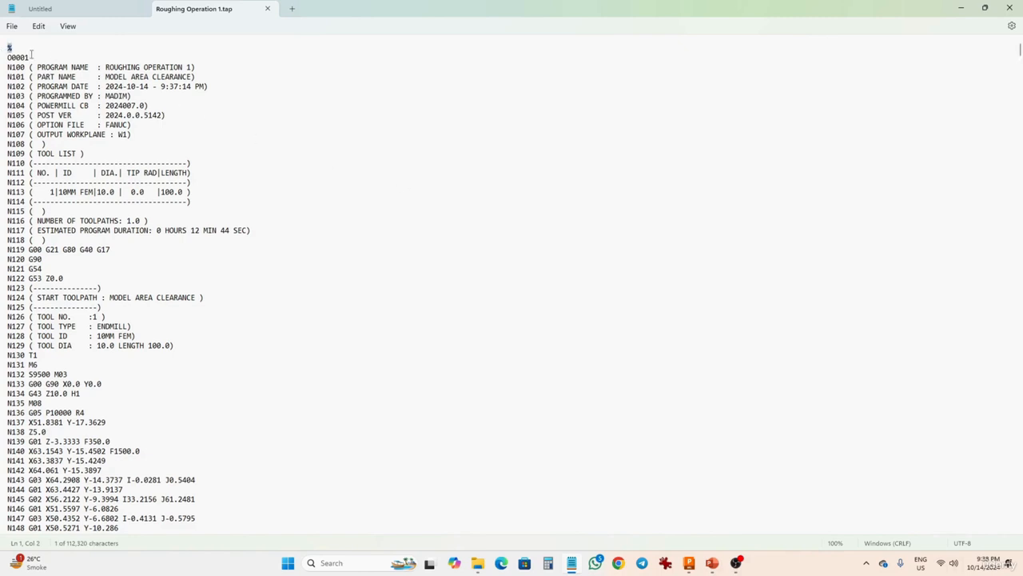
pyautogui.doubleClick(4, 58)
pyautogui.tripleClick(10, 71)
pyautogui.moveTo(26, 72); pyautogui.dragTo(163, 76)
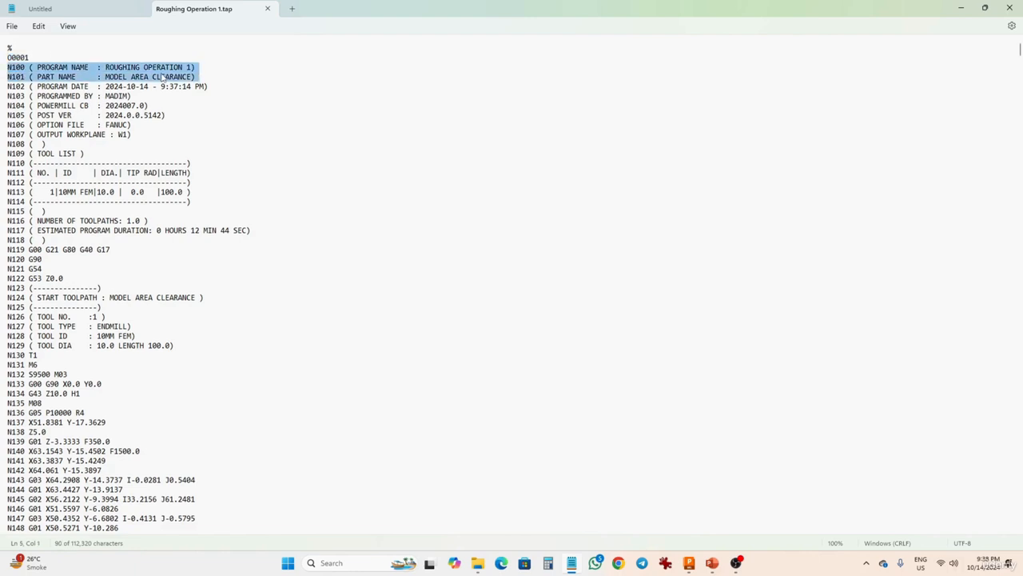
pyautogui.click(69, 83)
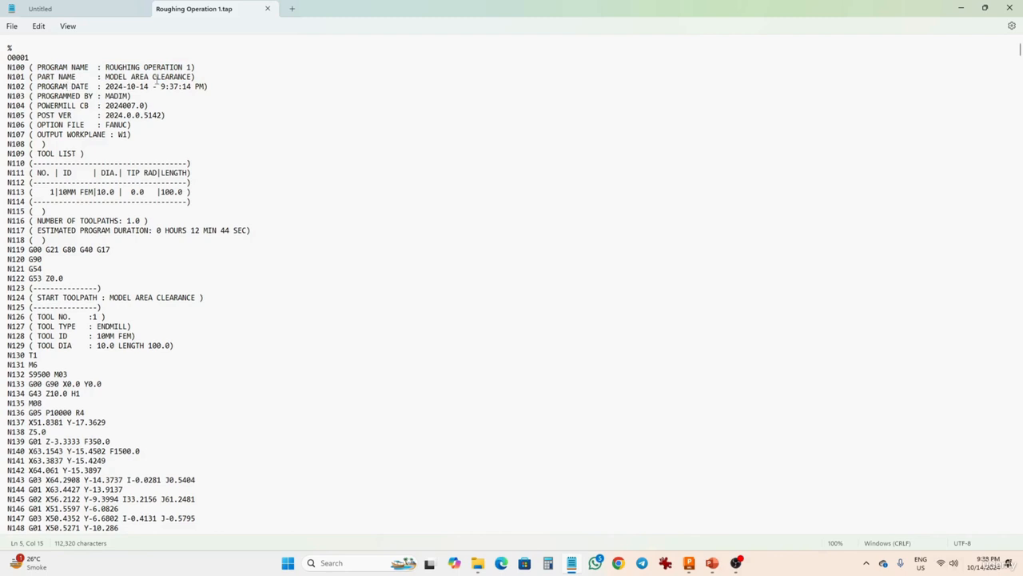
pyautogui.moveTo(217, 90); pyautogui.dragTo(41, 93)
pyautogui.moveTo(161, 106); pyautogui.dragTo(7, 97)
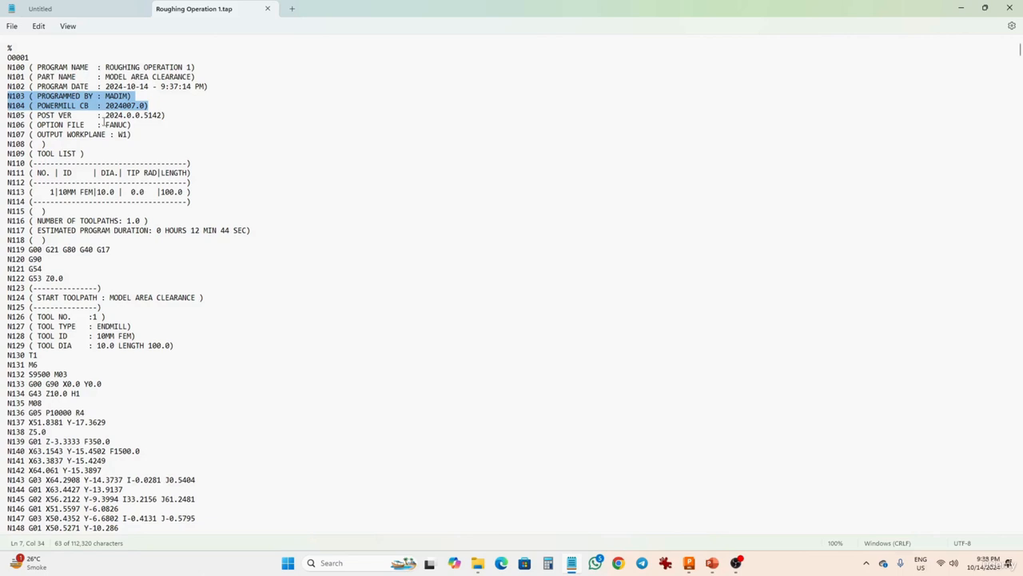
pyautogui.moveTo(82, 154); pyautogui.dragTo(7, 153)
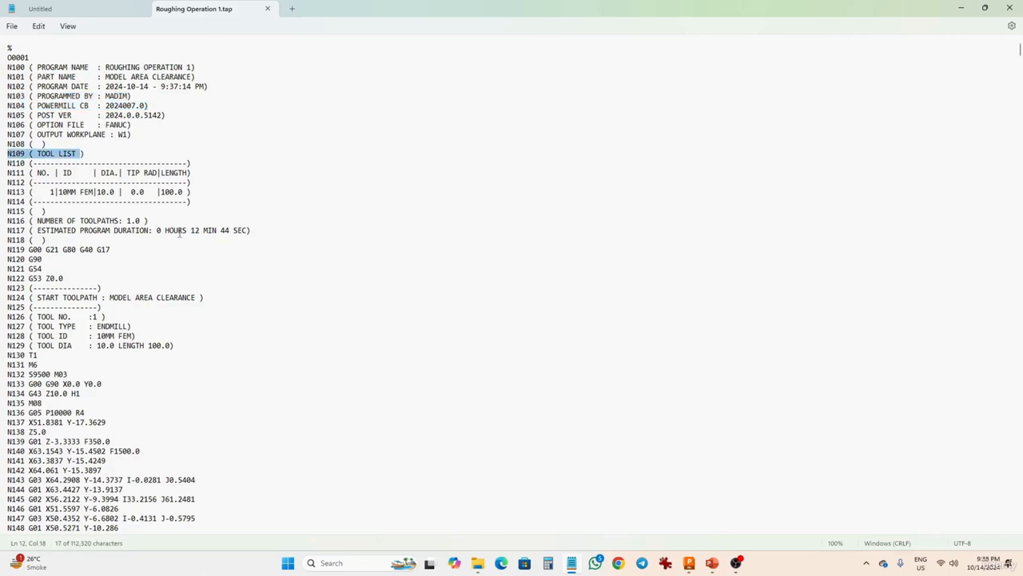
pyautogui.moveTo(190, 231); pyautogui.dragTo(284, 234)
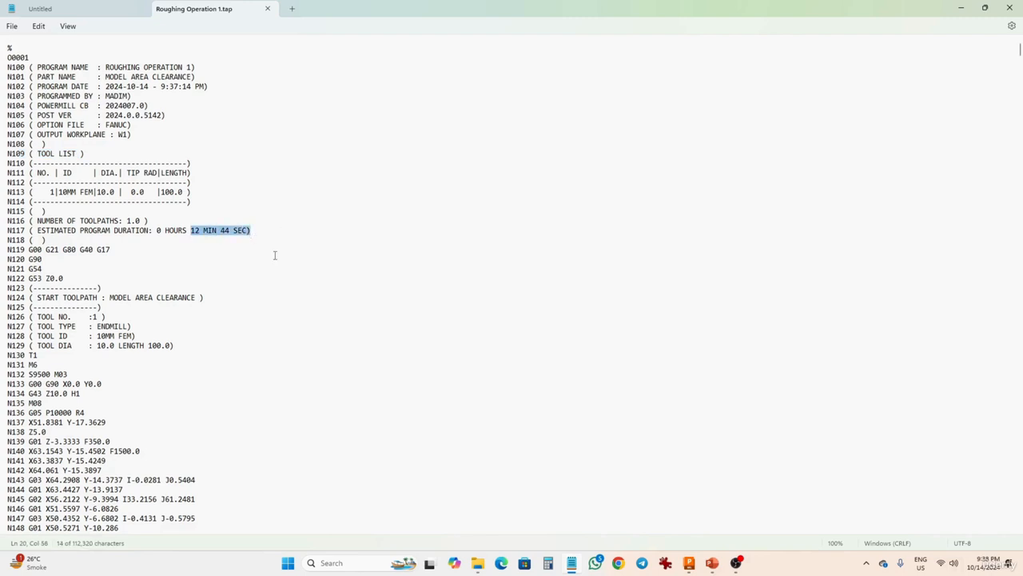
pyautogui.scroll(-5, 171, 303)
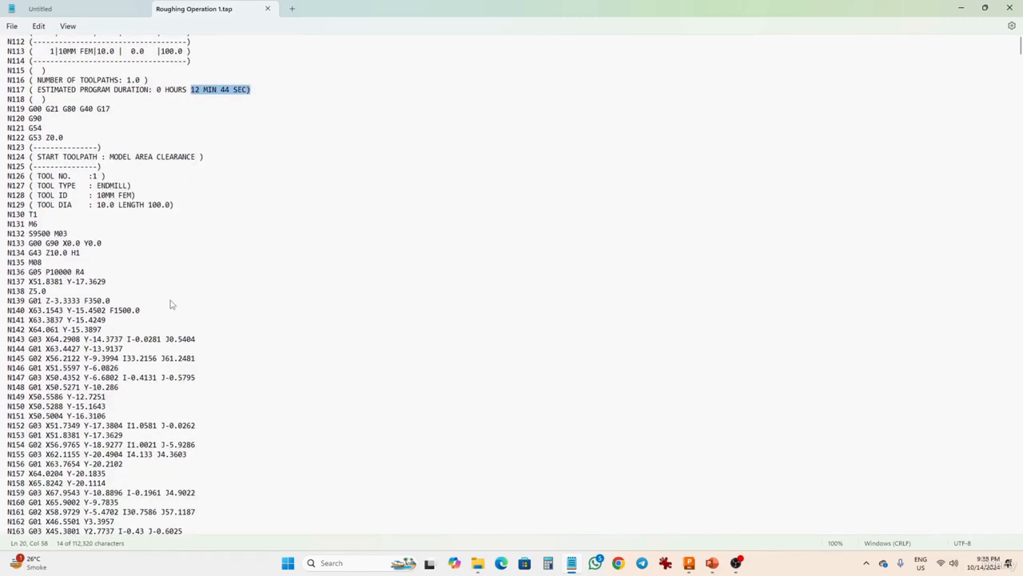
pyautogui.moveTo(4, 215); pyautogui.dragTo(185, 544)
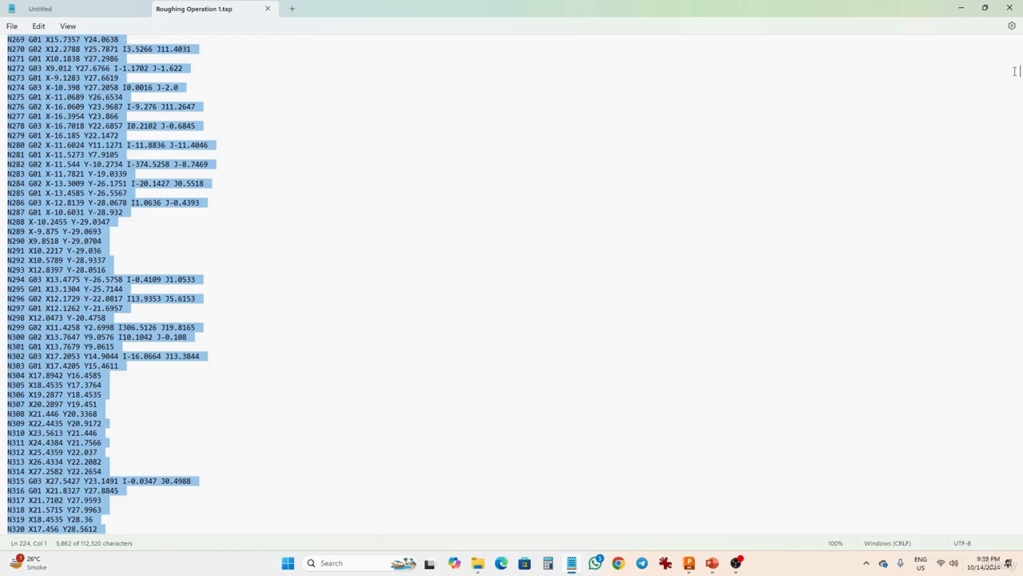
pyautogui.moveTo(1018, 75); pyautogui.dragTo(1018, 521)
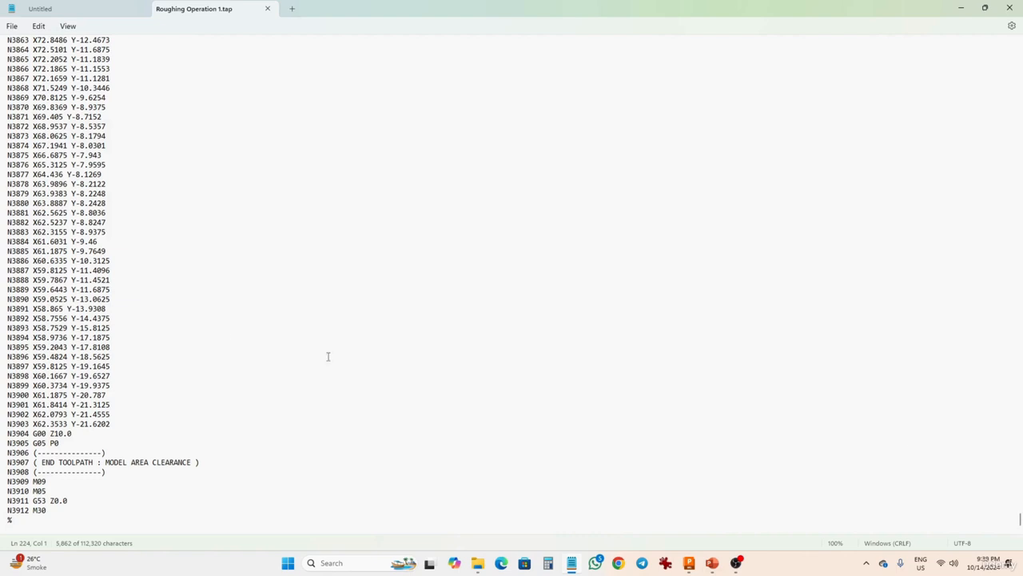
pyautogui.moveTo(58, 513); pyautogui.dragTo(5, 518)
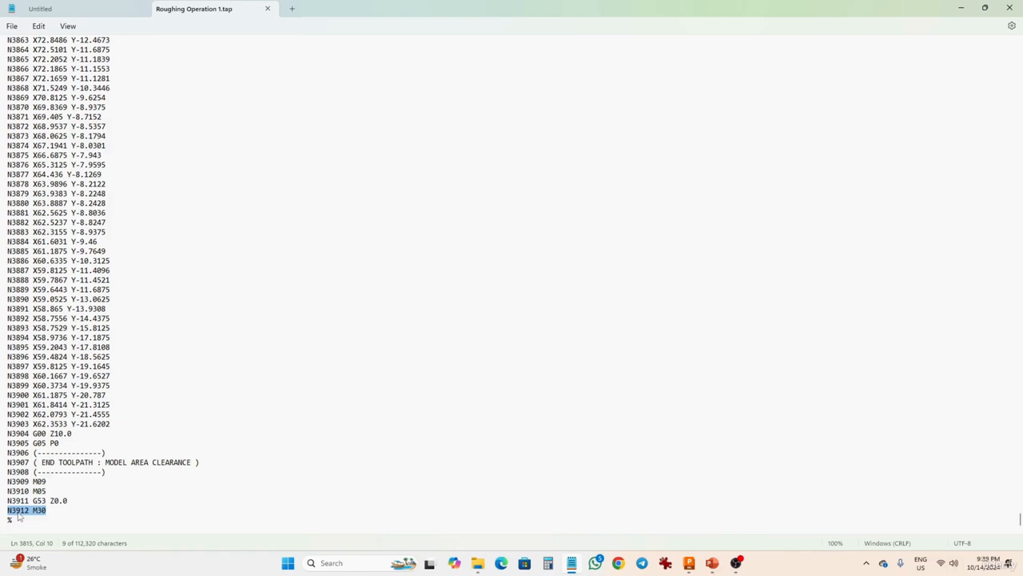
pyautogui.click(328, 333)
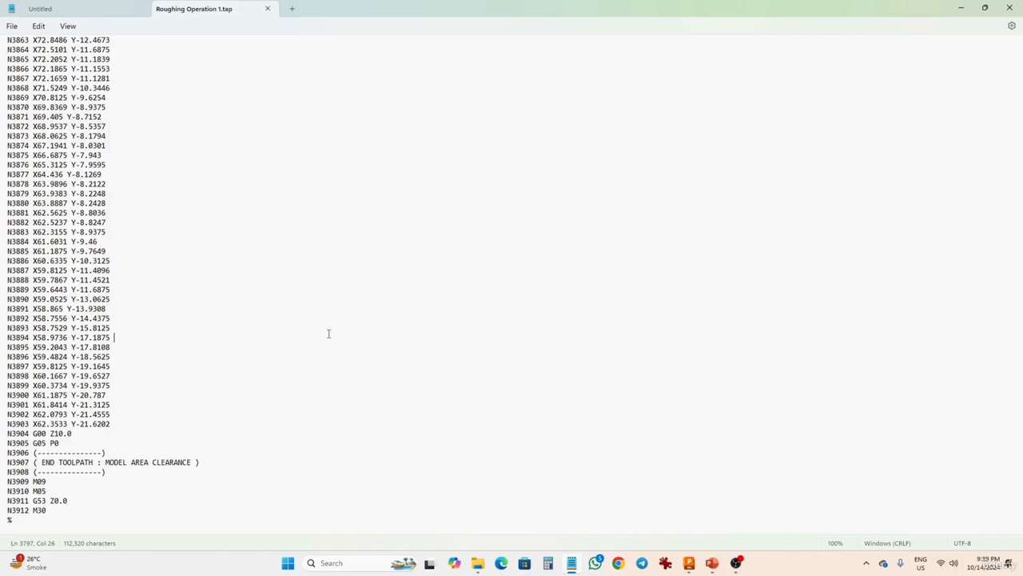
# Return to PowerMill and delete the Model area clearance NC program.
pyautogui.moveTo(695, 566)
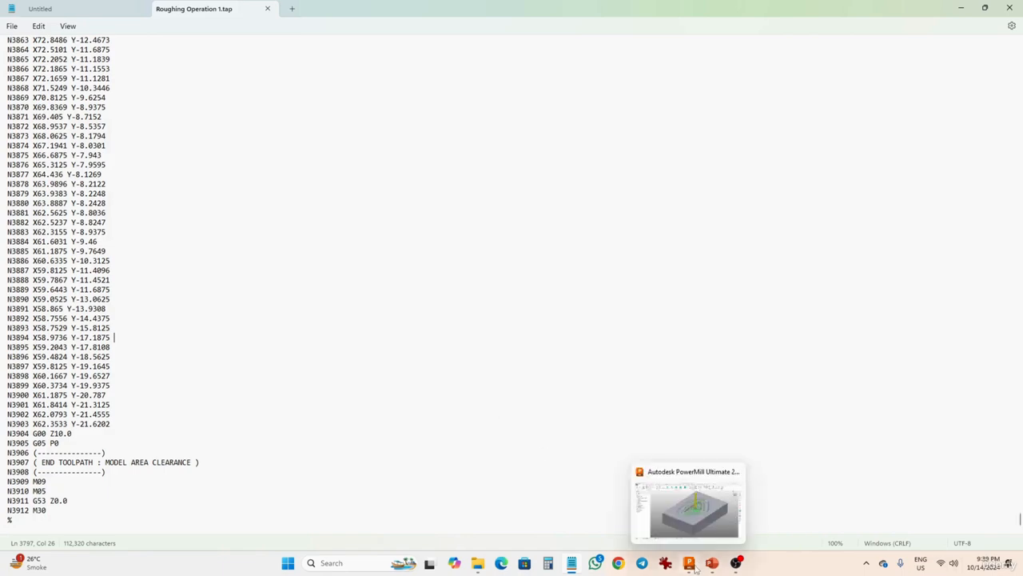
pyautogui.click(693, 510)
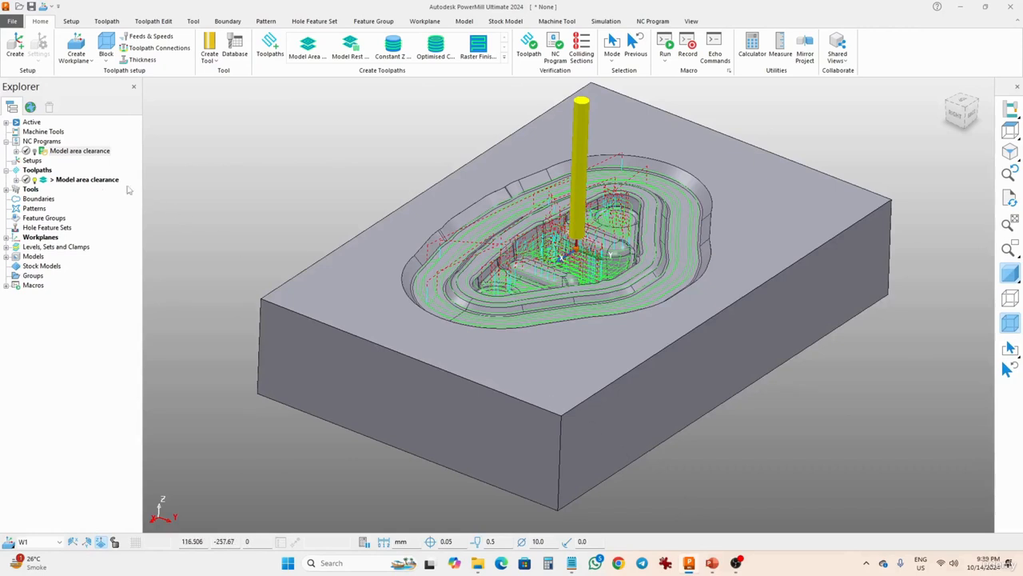
pyautogui.rightClick(83, 182)
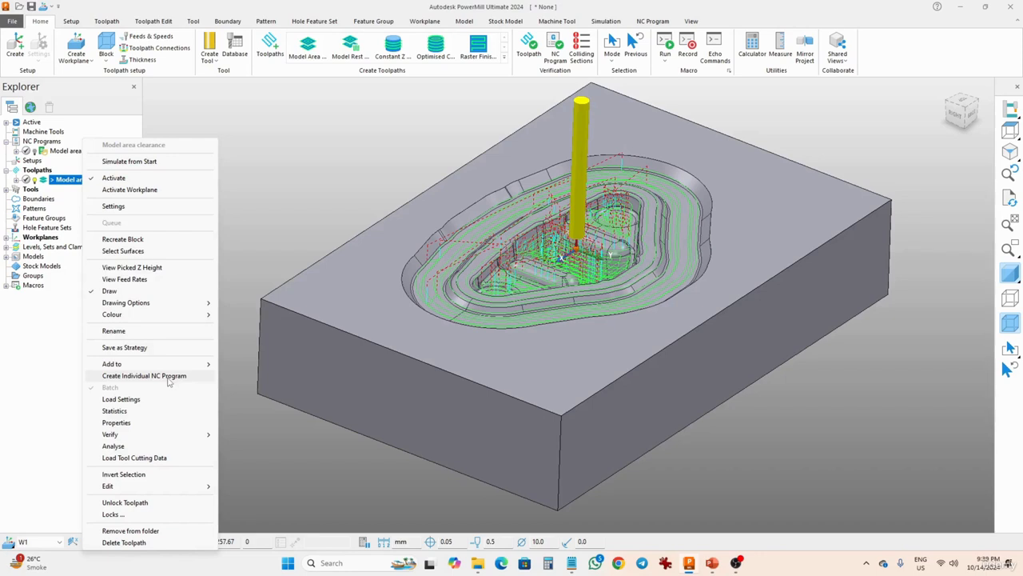
pyautogui.click(280, 233)
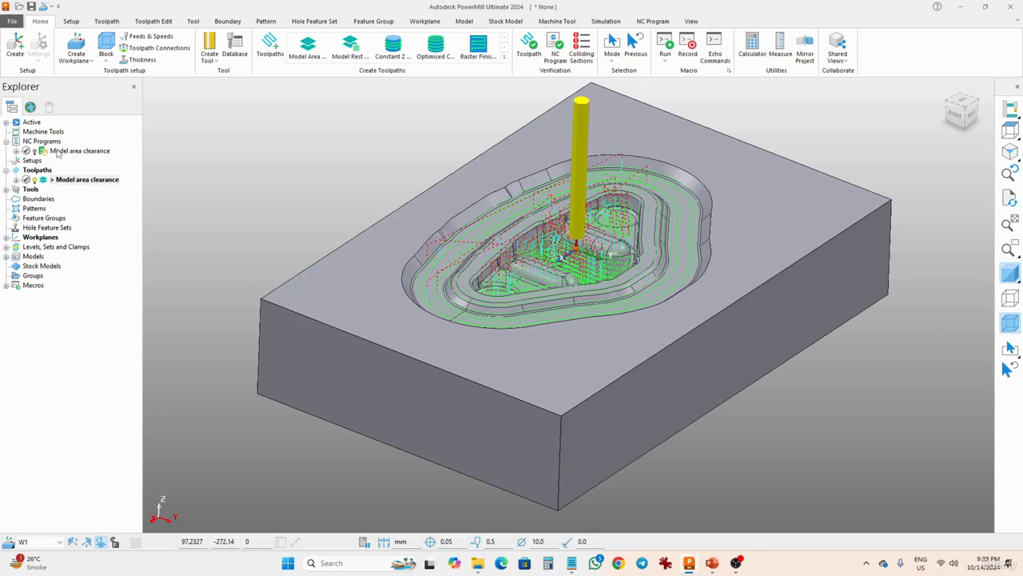
pyautogui.rightClick(56, 152)
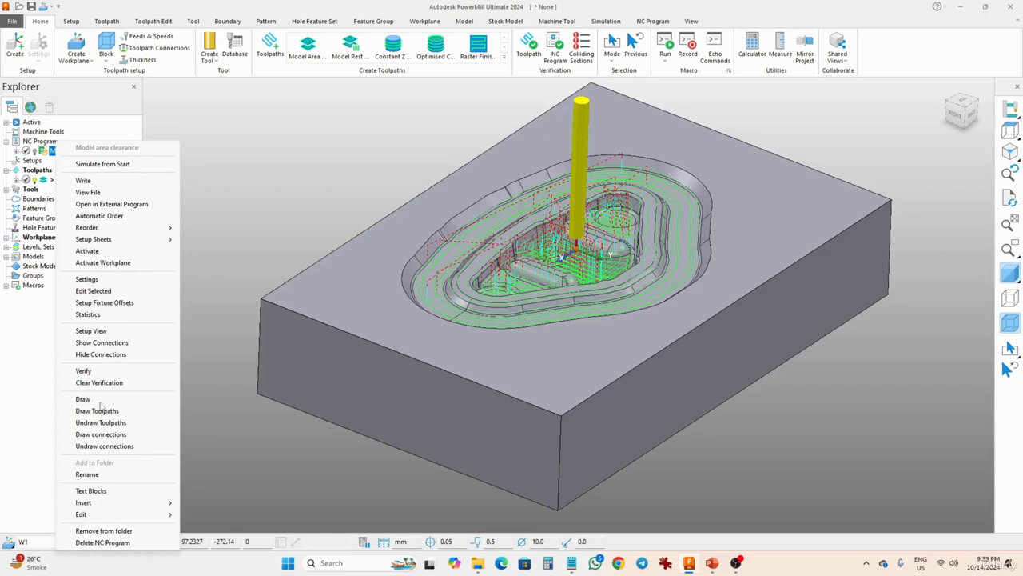
pyautogui.click(128, 542)
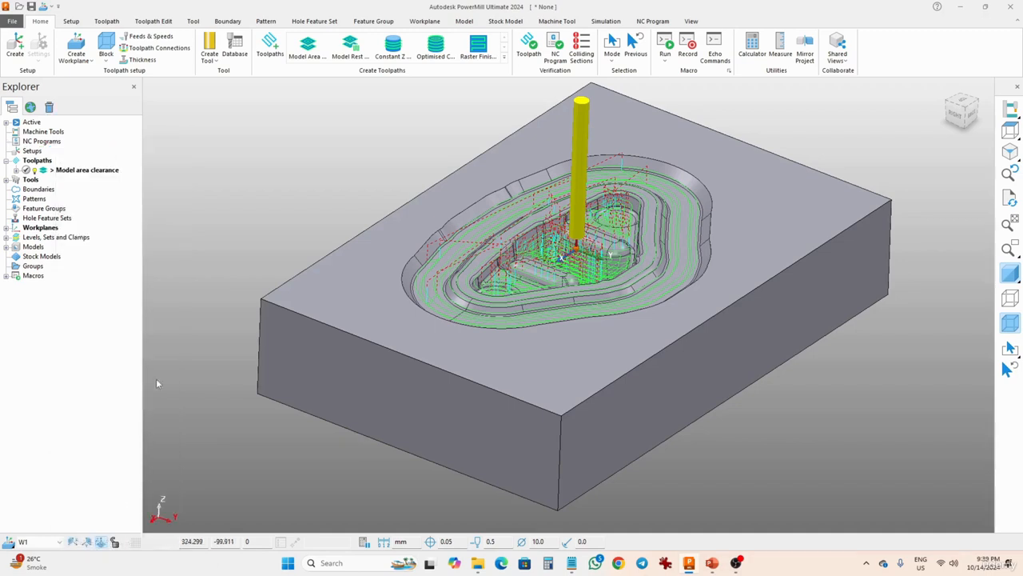
# Create a new NC program named final program for die using the Fanuc machine option file.
pyautogui.rightClick(36, 141)
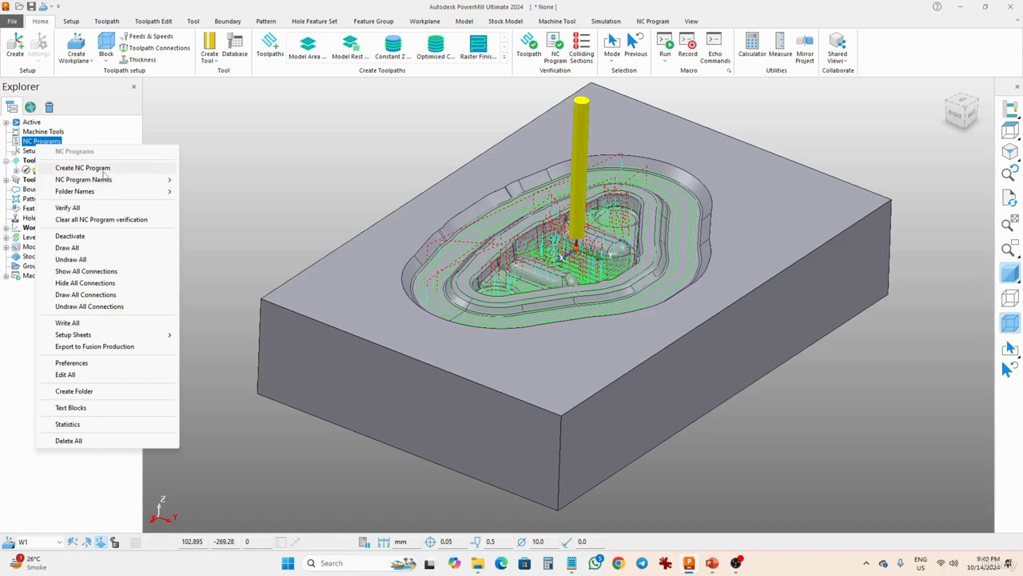
pyautogui.click(83, 168)
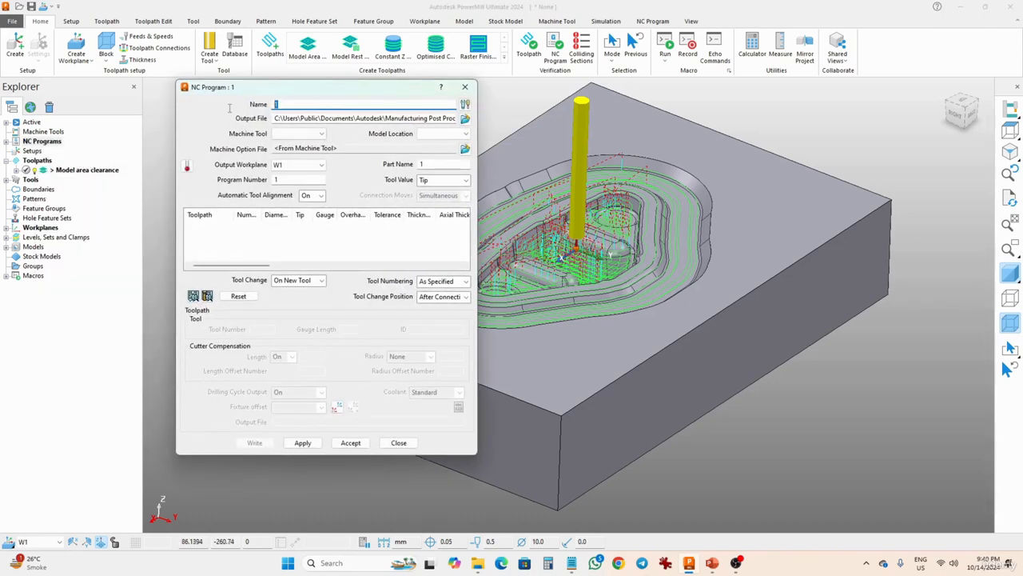
pyautogui.write('final program for die')
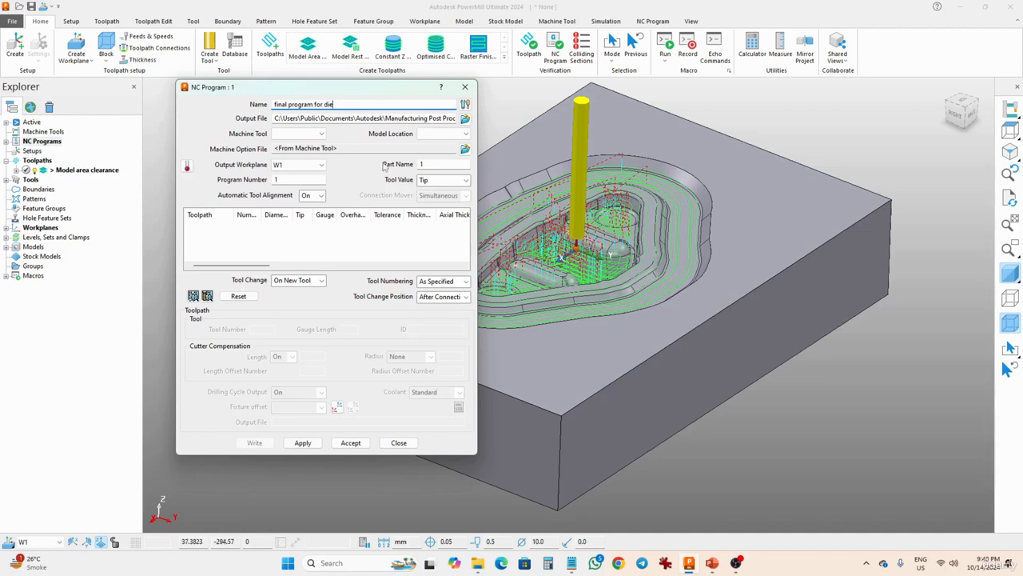
pyautogui.click(464, 150)
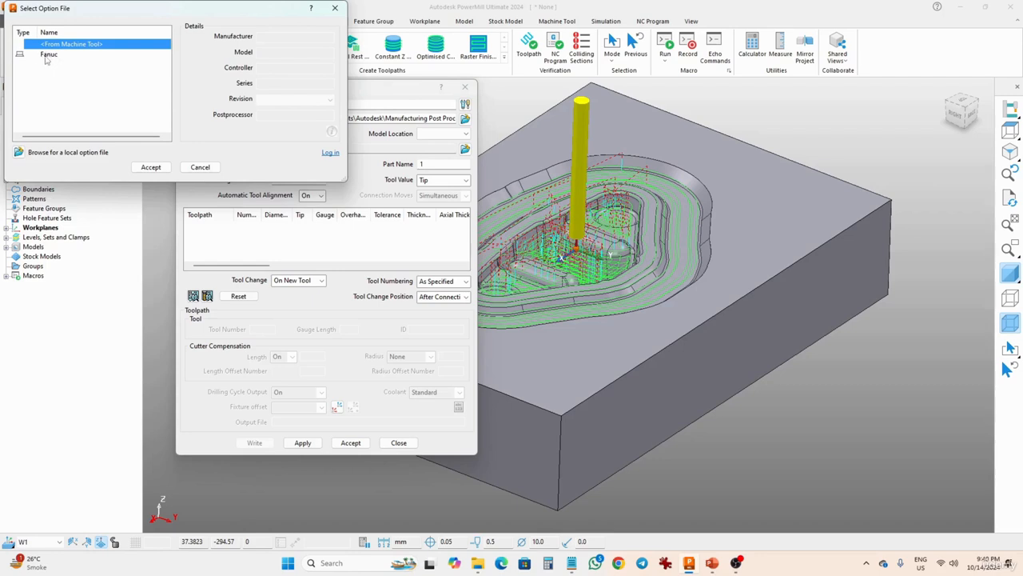
pyautogui.click(47, 56)
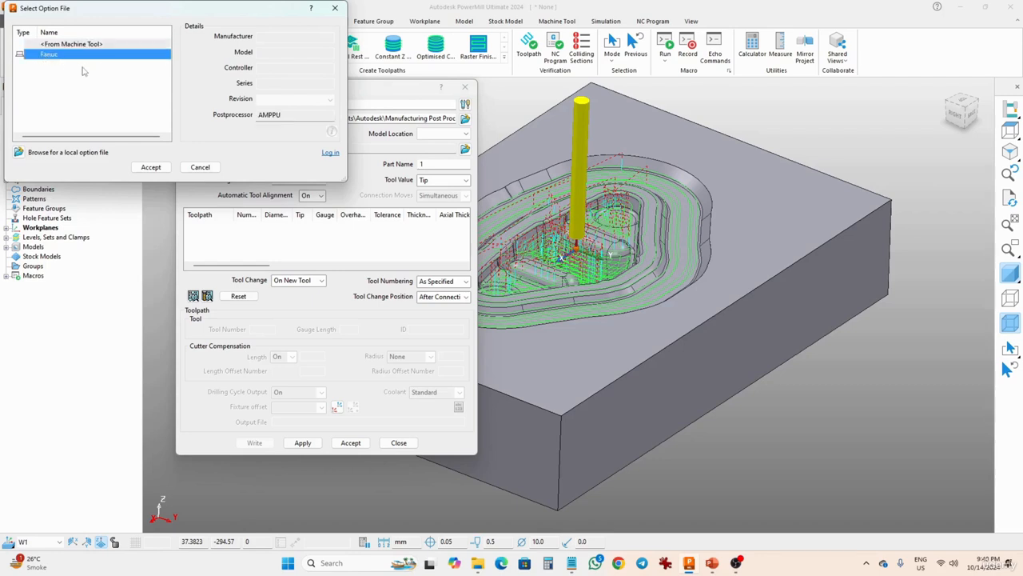
pyautogui.click(139, 168)
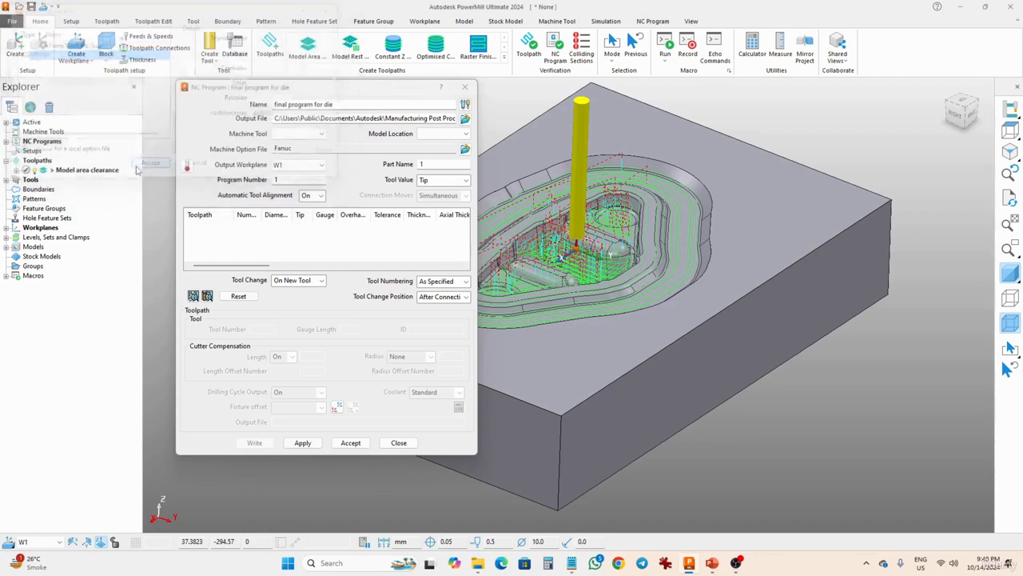
pyautogui.click(350, 443)
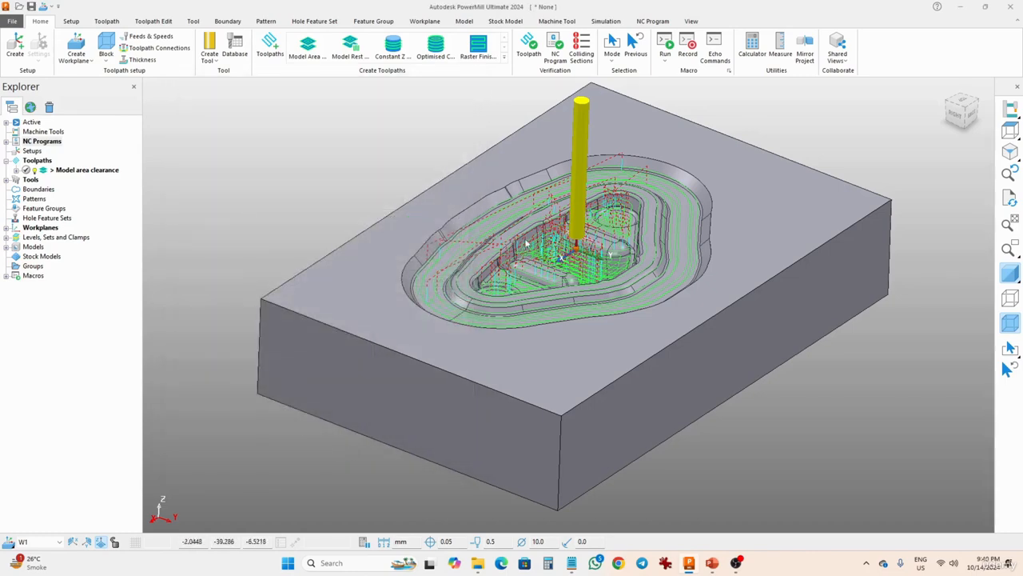
# Start a Model Rest Area Clearance toolpath and name it rest model area clearance.
pyautogui.moveTo(488, 296); pyautogui.dragTo(504, 304, button='middle')
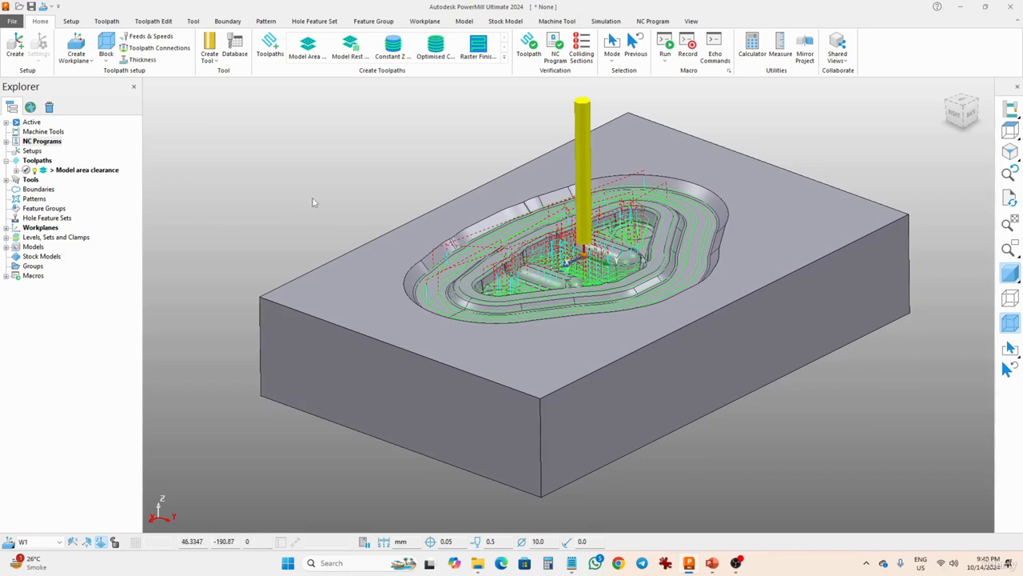
pyautogui.click(35, 160)
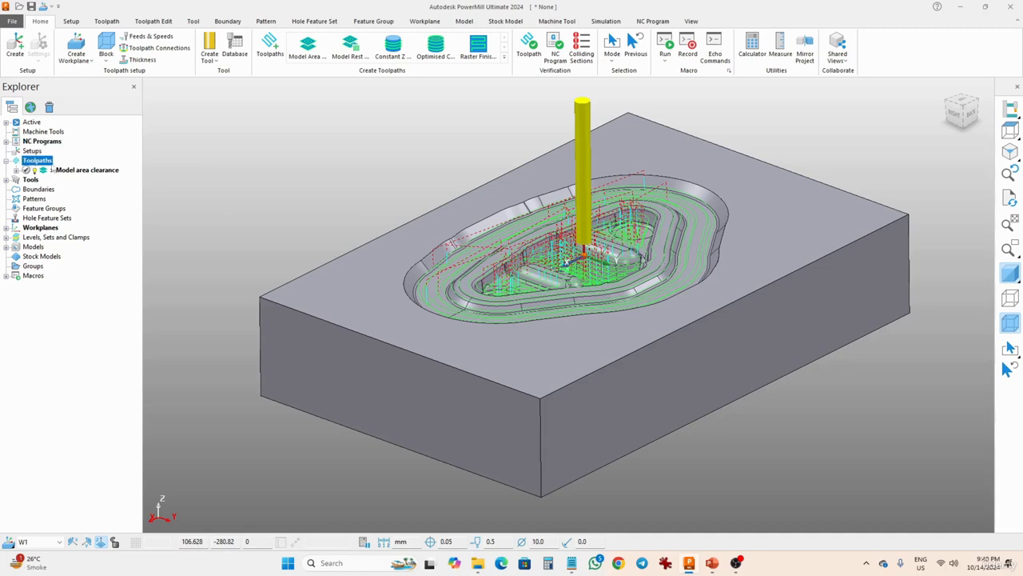
pyautogui.click(270, 46)
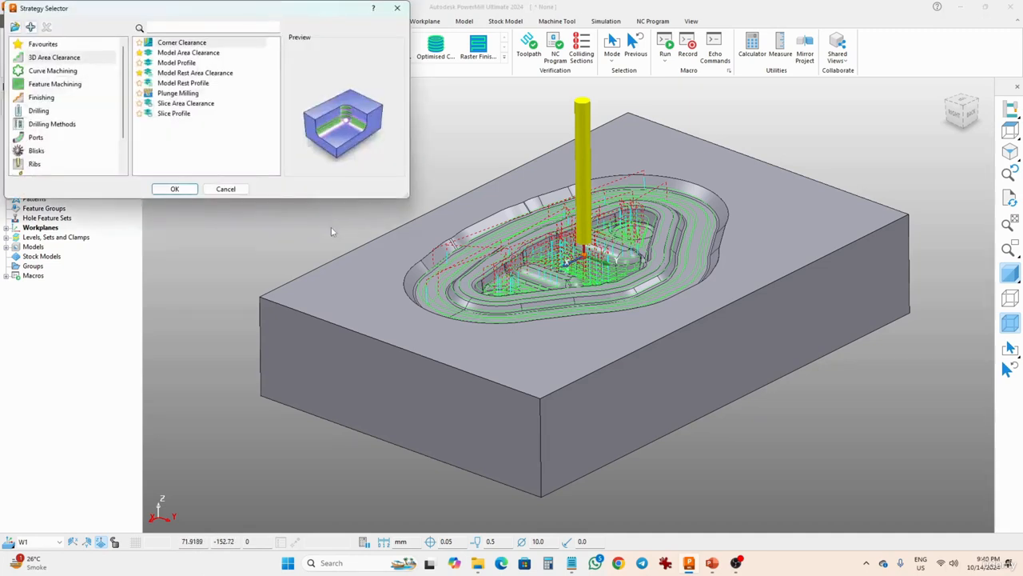
pyautogui.click(189, 75)
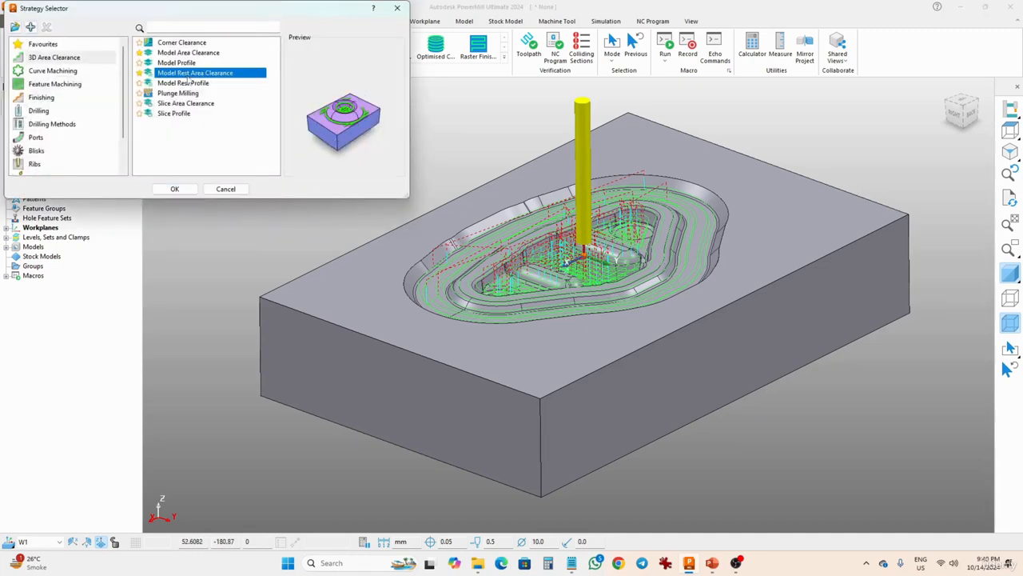
pyautogui.click(174, 189)
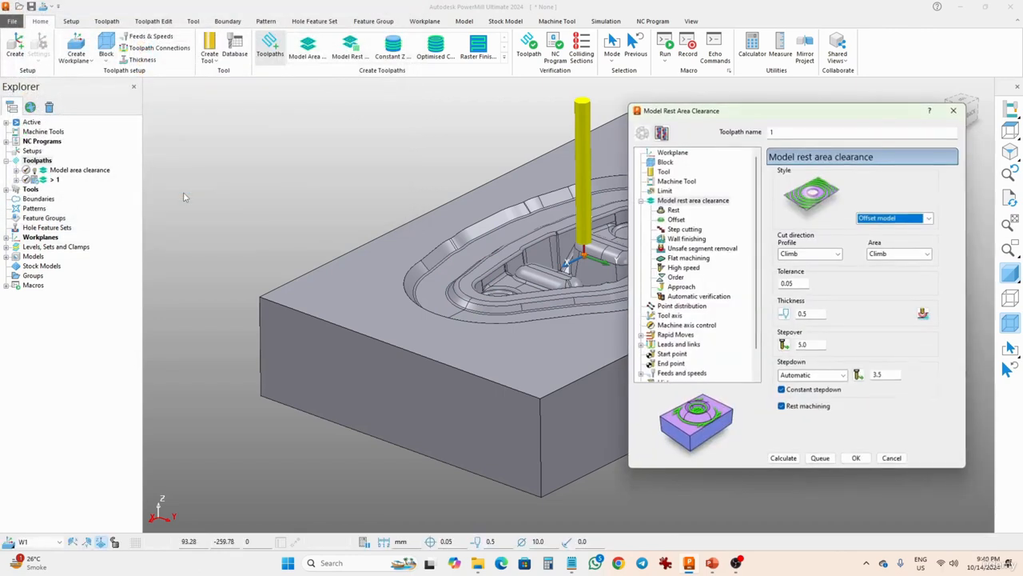
pyautogui.moveTo(753, 109); pyautogui.dragTo(439, 75)
pyautogui.write('rs')
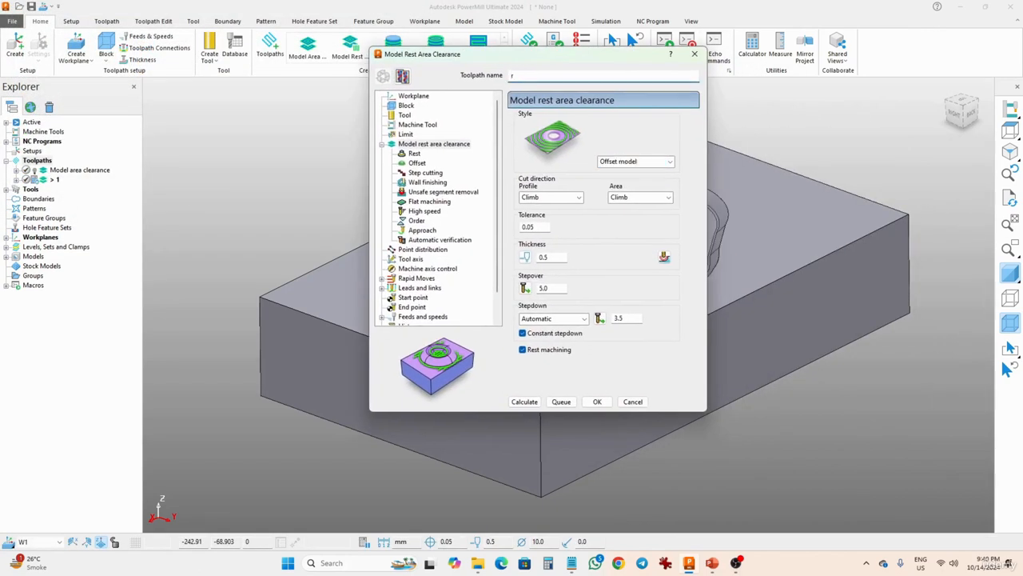
pyautogui.press('BackSpace')
pyautogui.write('est model area clearance')
# Create a new end mill tool named 6mm FEM with 6 mm diameter and 80 mm length.
pyautogui.click(405, 114)
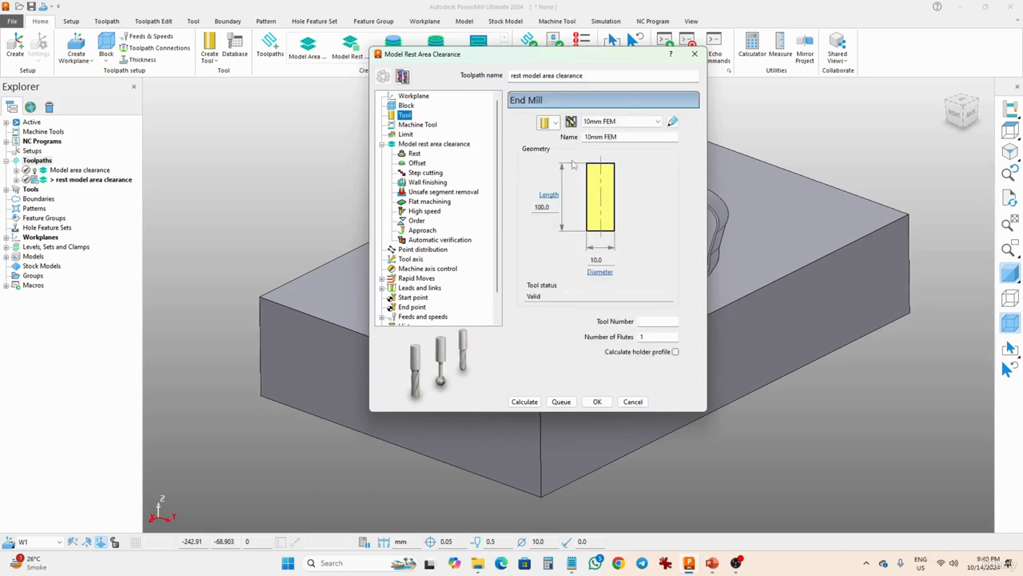
pyautogui.click(555, 122)
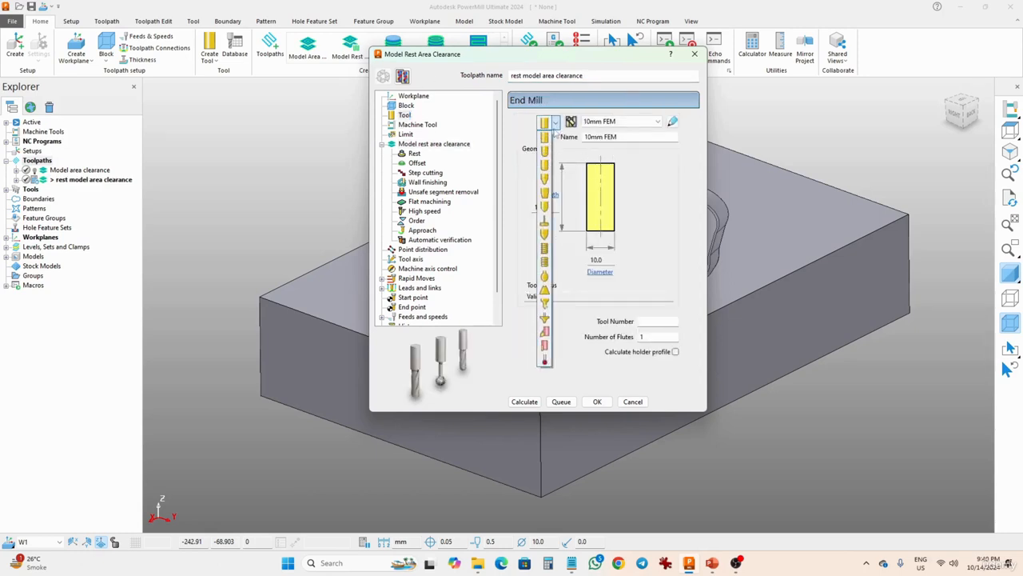
pyautogui.click(547, 137)
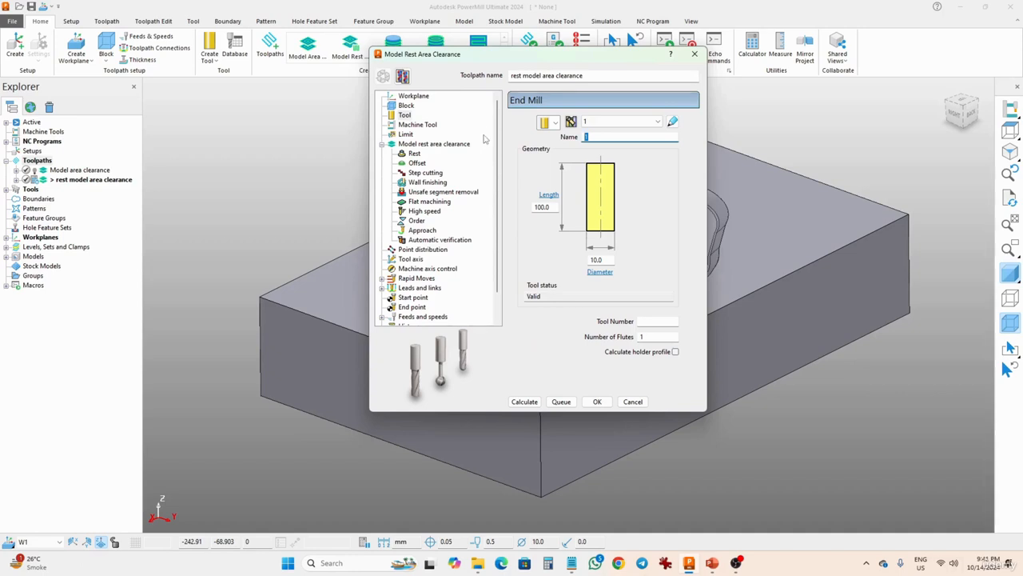
pyautogui.write('6mm FEM')
pyautogui.press('Tab')
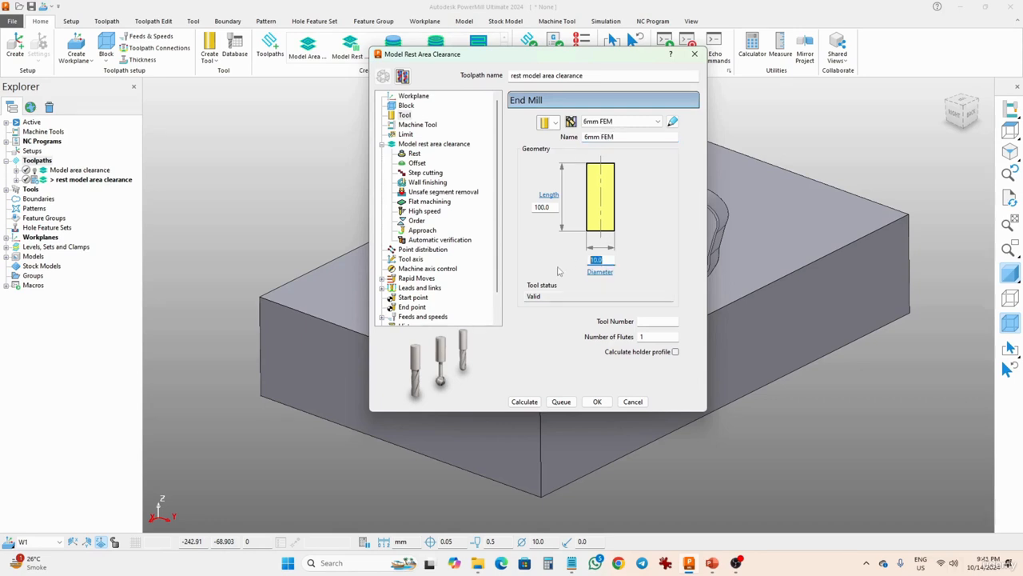
pyautogui.write('6')
pyautogui.press('Tab')
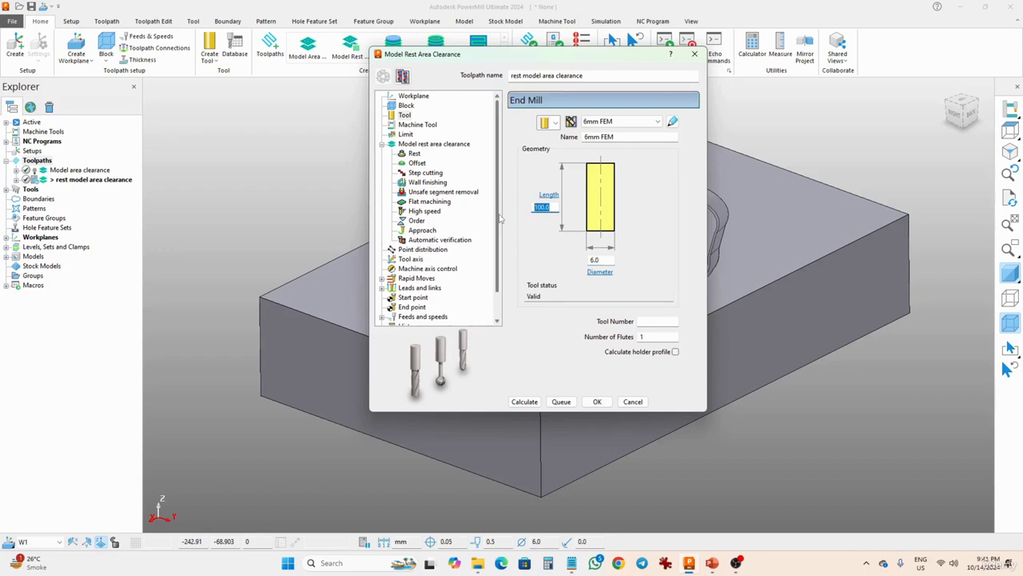
pyautogui.write('80')
# Set thickness to 0, tolerance to 0.01, stepover to 1.5 and stepdown to 0.5.
pyautogui.click(419, 145)
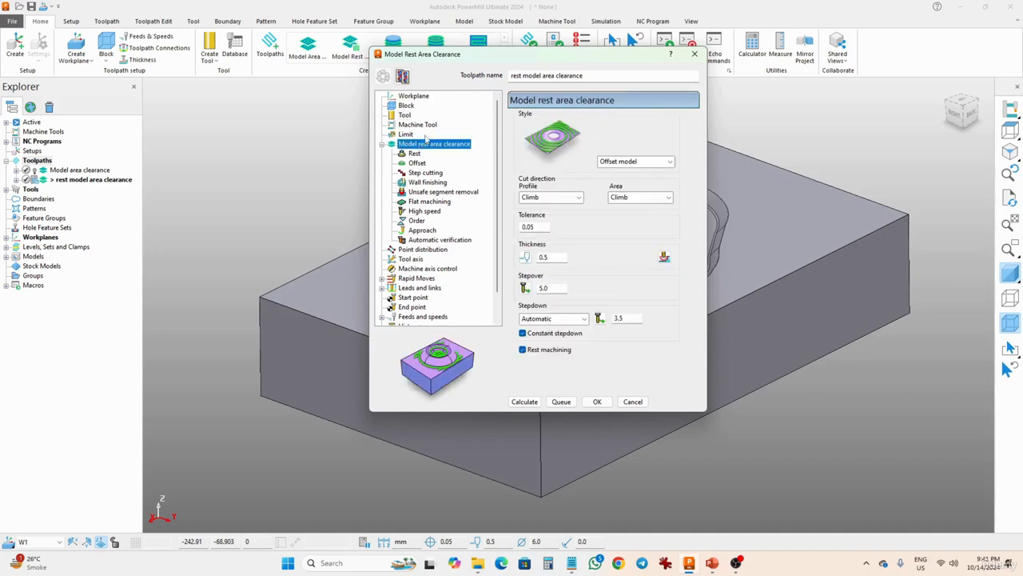
pyautogui.click(555, 257)
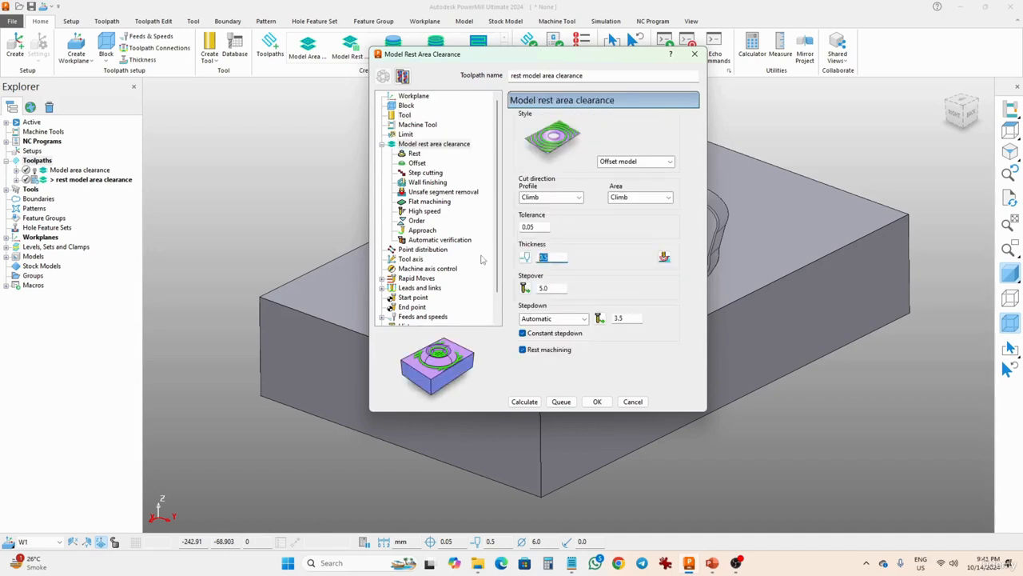
pyautogui.doubleClick(551, 257)
pyautogui.write('0')
pyautogui.hotkey('shift', 'Tab')
pyautogui.write('0.01')
pyautogui.doubleClick(551, 288)
pyautogui.write('1.5')
pyautogui.press('Tab')
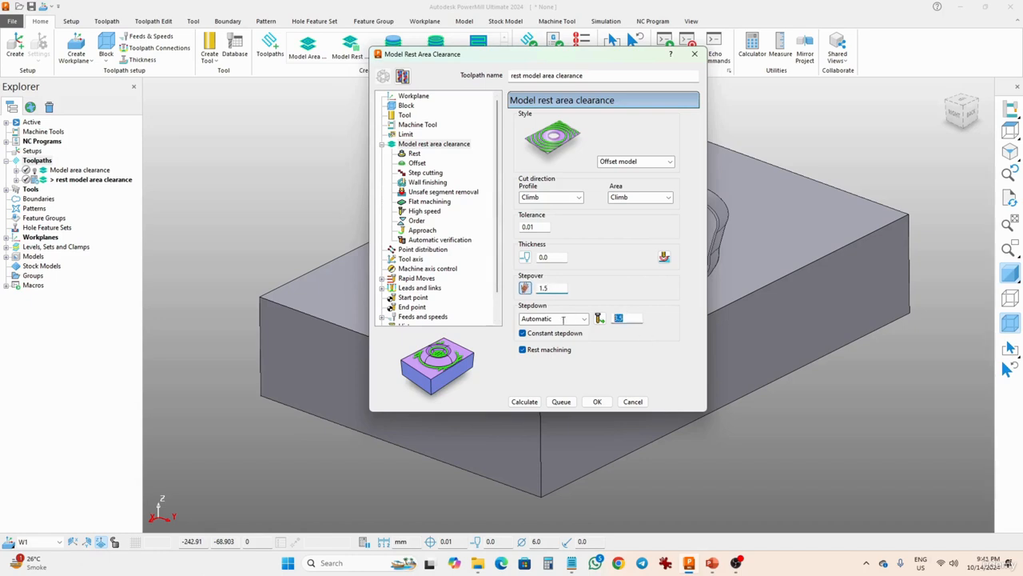
pyautogui.write('0.5')
# Set the rest machining reference toolpath to Model area clearance.
pyautogui.click(414, 153)
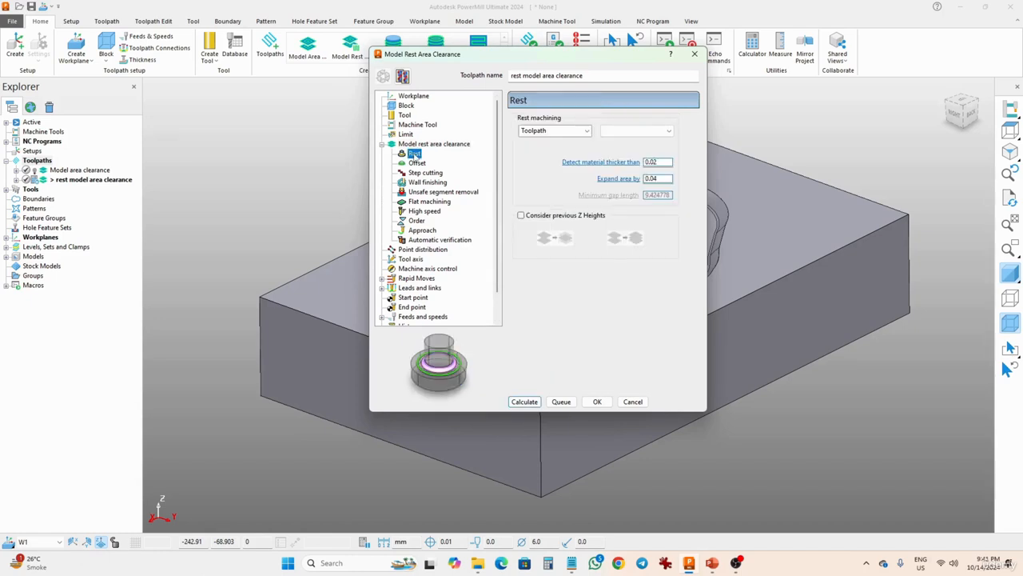
pyautogui.click(637, 132)
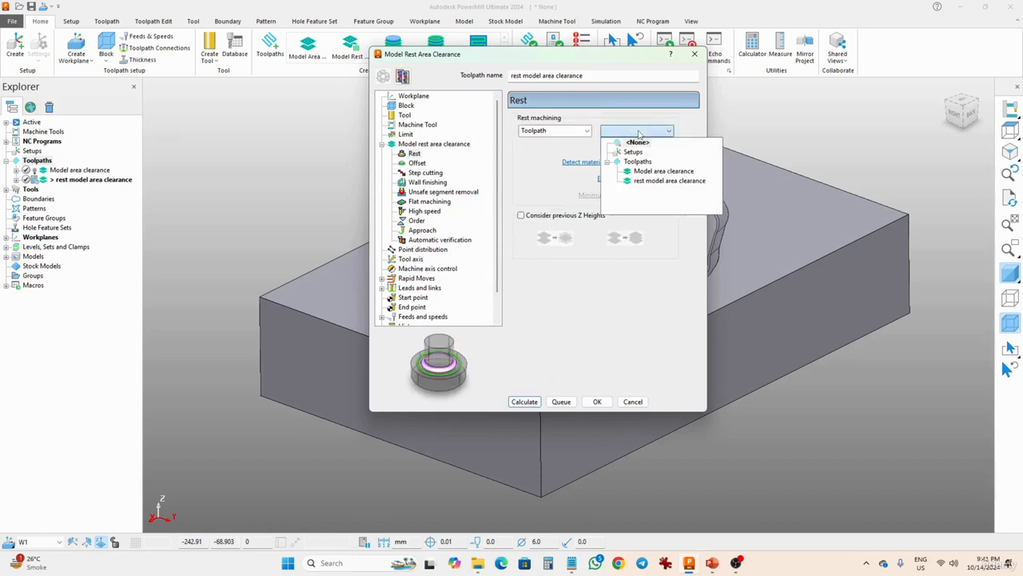
pyautogui.click(662, 171)
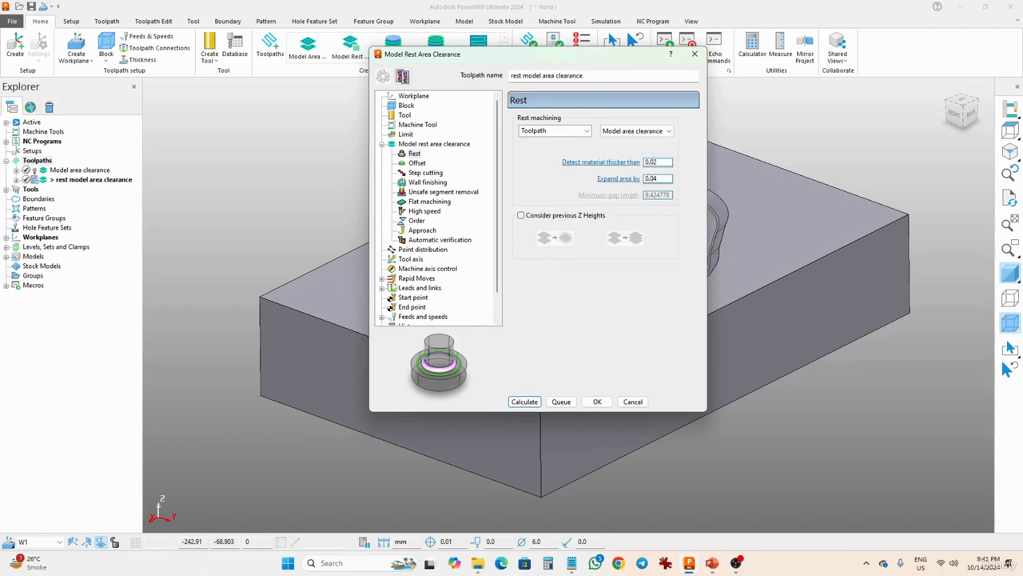
# Set the spindle speed to 12000 rpm and calculate the rest toolpath.
pyautogui.scroll(-1, 496, 259)
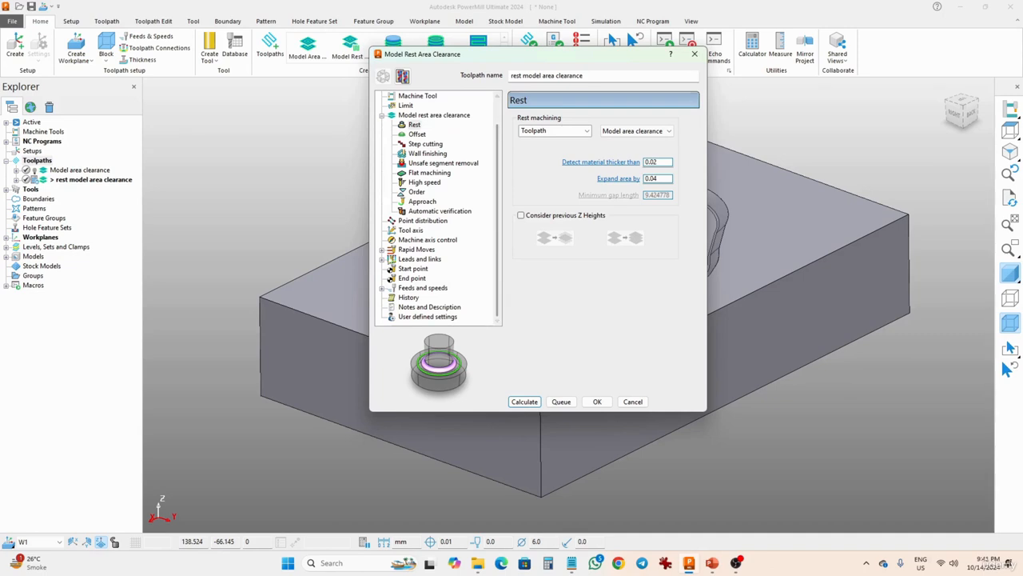
pyautogui.click(402, 287)
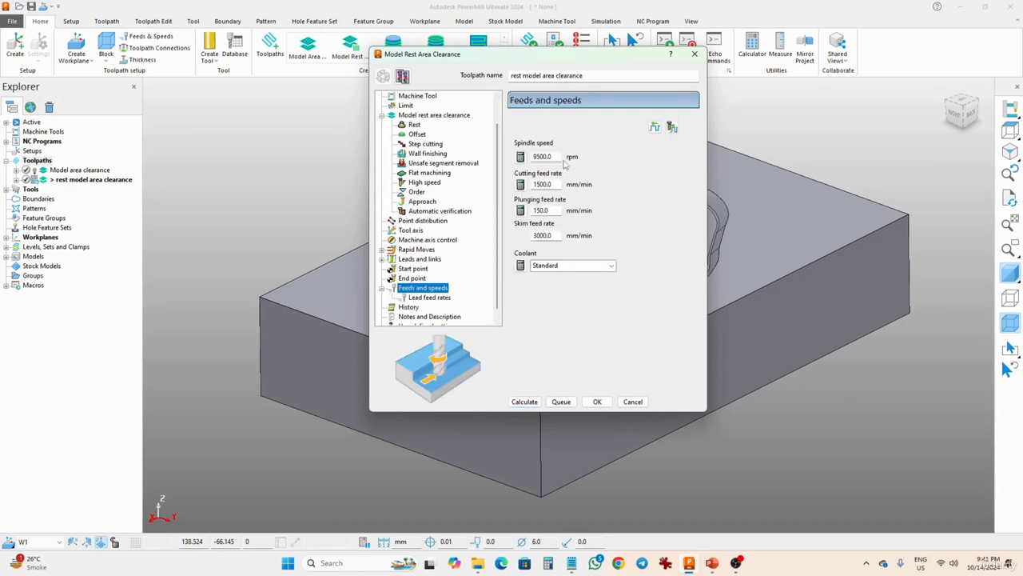
pyautogui.write('12000')
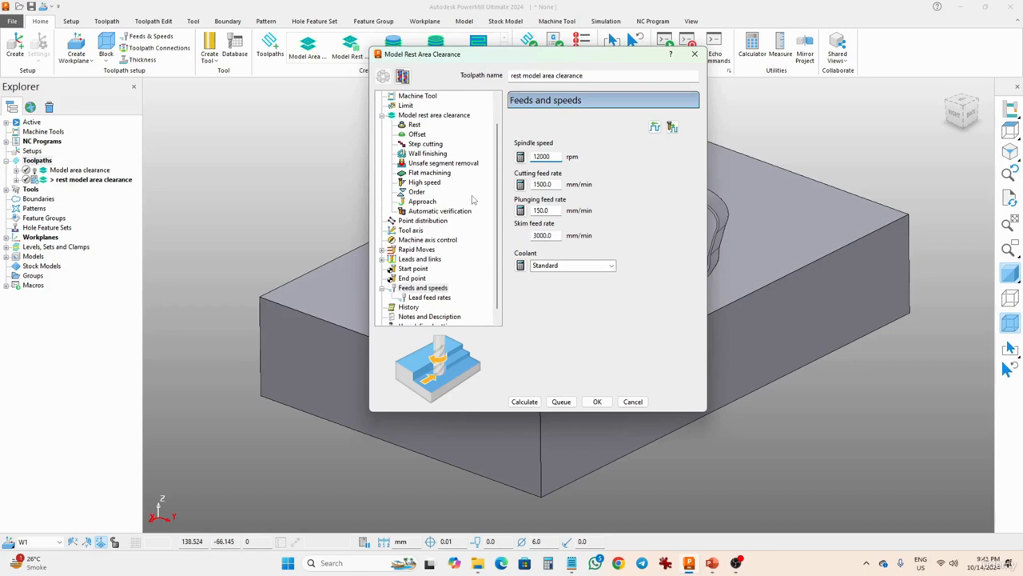
pyautogui.click(532, 402)
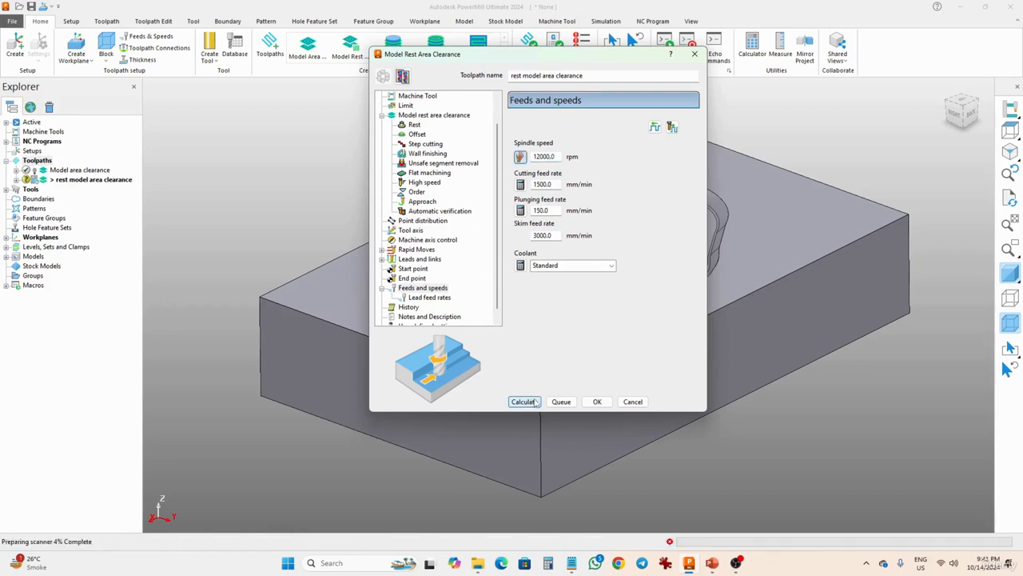
pyautogui.click(597, 402)
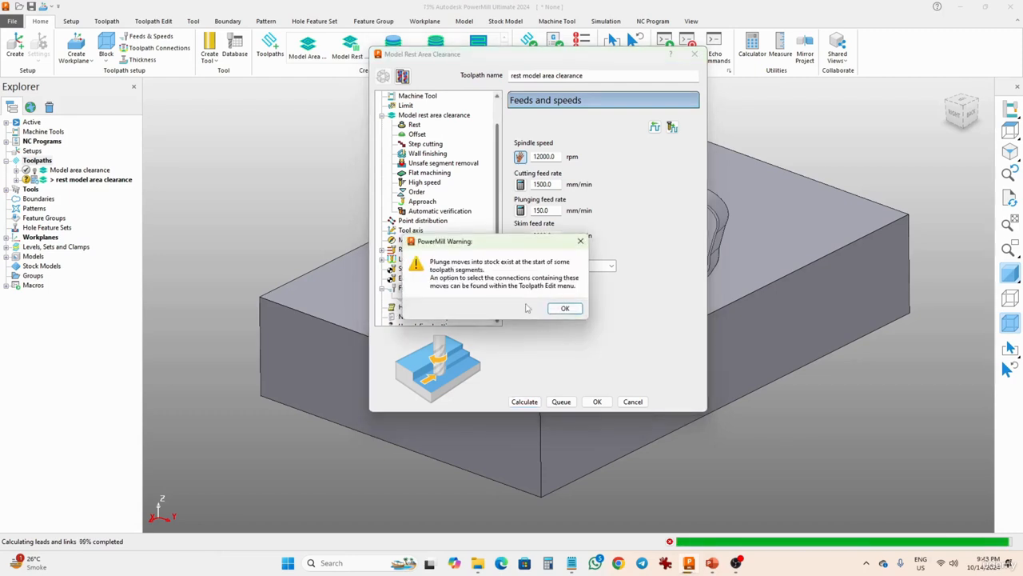
pyautogui.click(560, 308)
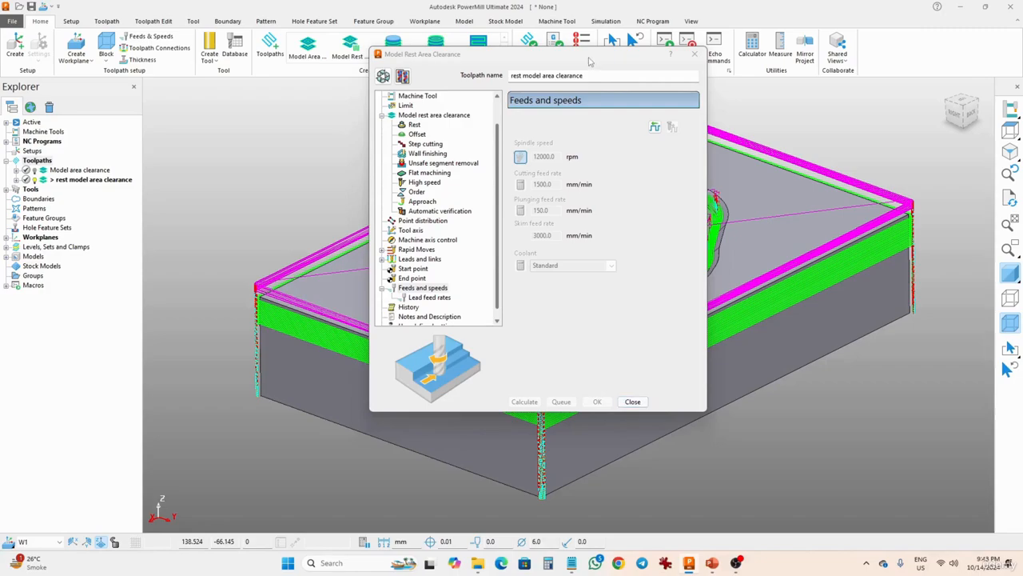
# Create a new user-defined boundary named B1 as the toolpath's limit.
pyautogui.moveTo(593, 57); pyautogui.dragTo(261, 193)
pyautogui.moveTo(615, 239); pyautogui.dragTo(652, 226, button='middle')
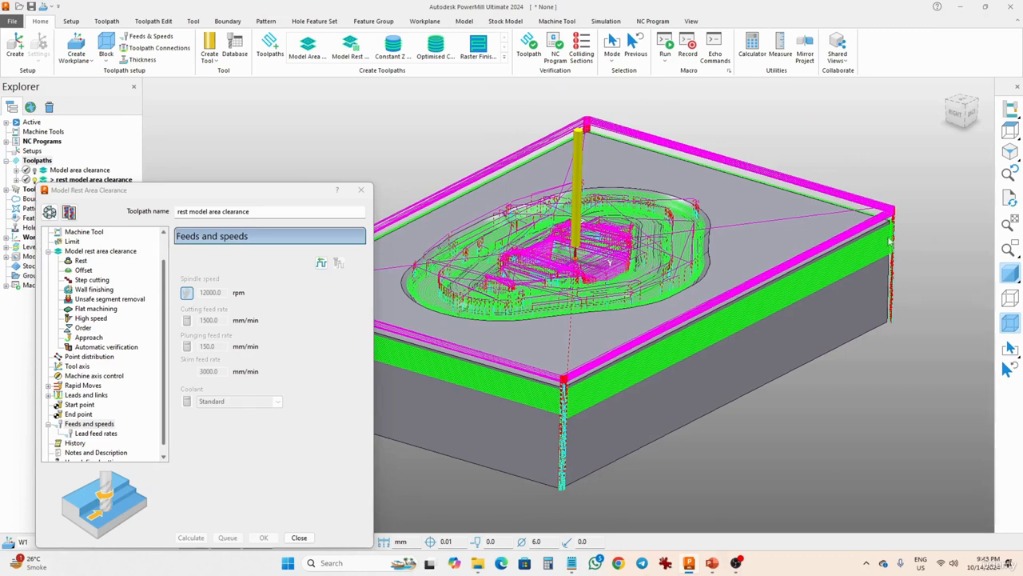
pyautogui.moveTo(304, 193); pyautogui.dragTo(571, 117)
pyautogui.scroll(1, 370, 196)
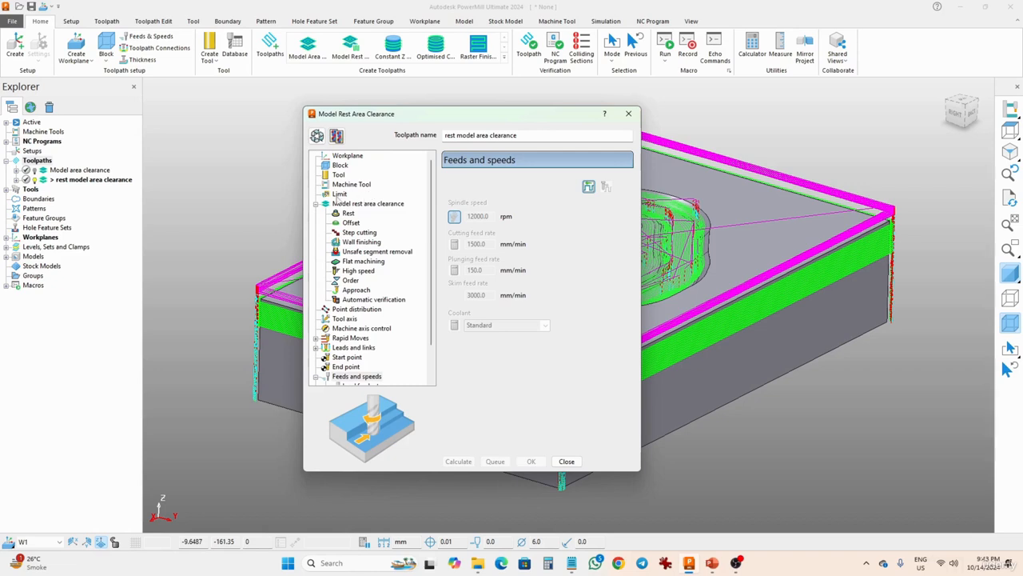
pyautogui.click(339, 194)
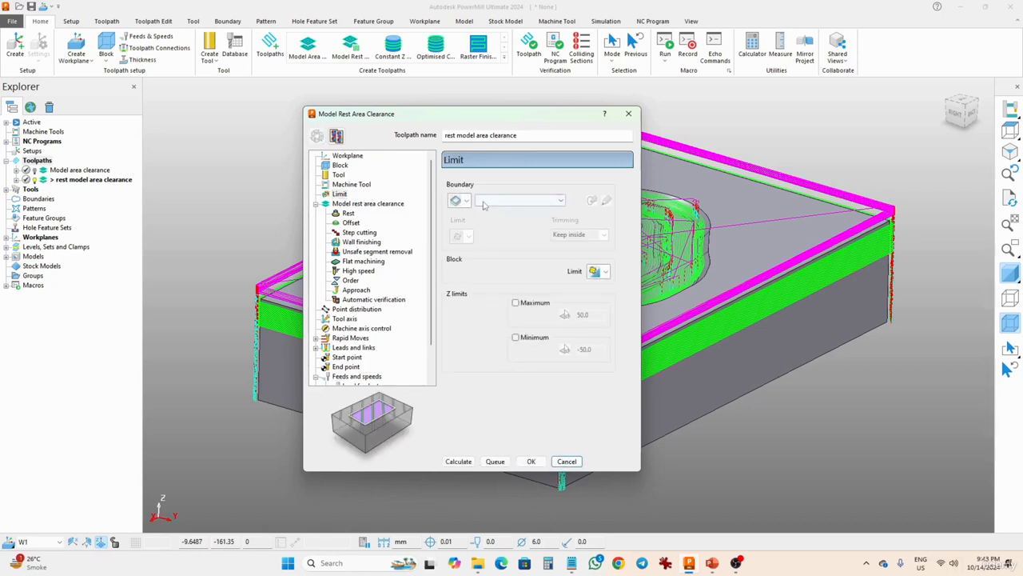
pyautogui.click(502, 201)
pyautogui.click(462, 203)
pyautogui.click(467, 201)
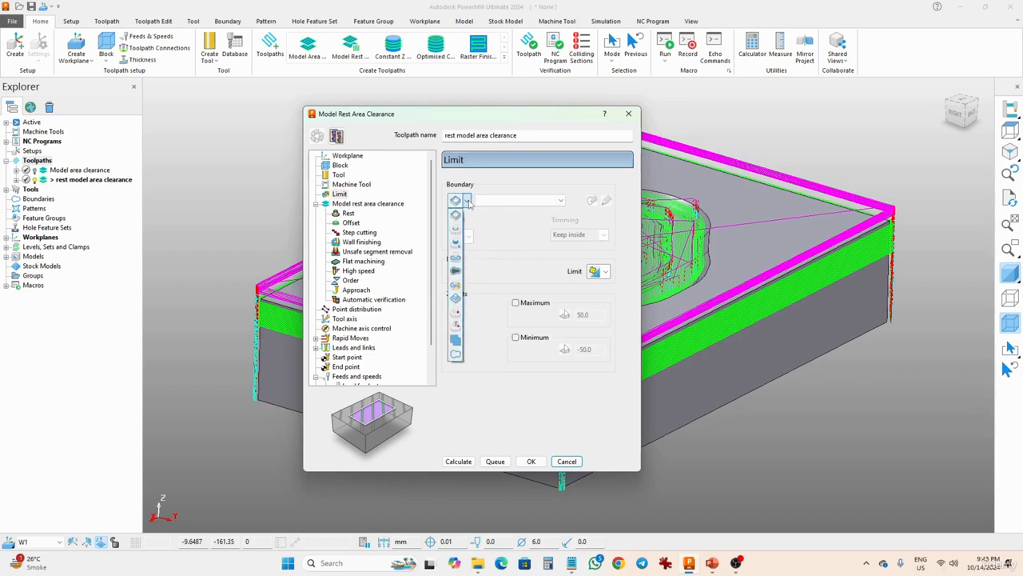
pyautogui.click(458, 355)
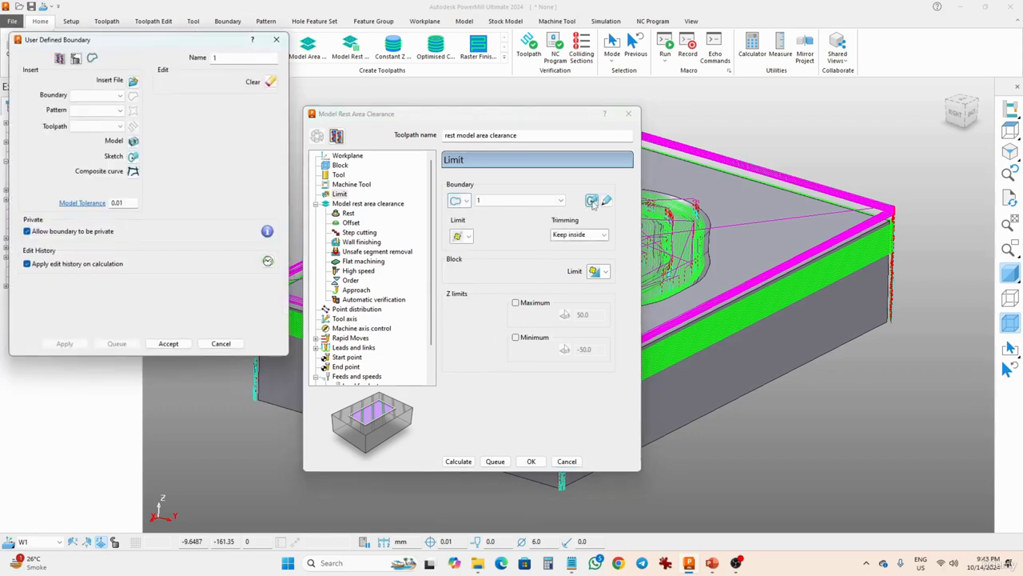
pyautogui.moveTo(232, 58); pyautogui.dragTo(173, 56)
pyautogui.write('B1')
# Draw a composite curve along the pocket's outer edge for boundary B1 and accept it.
pyautogui.click(132, 171)
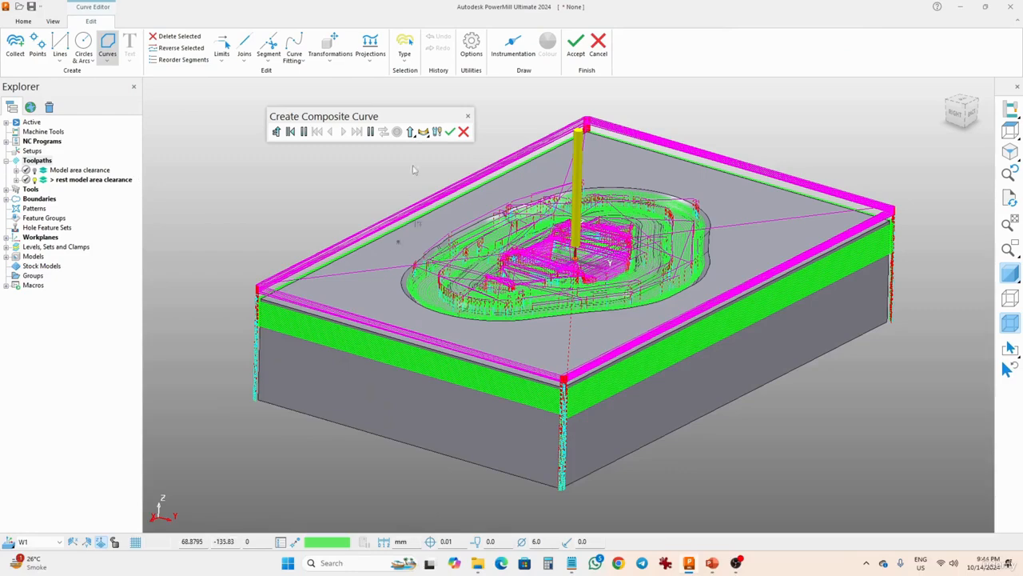
pyautogui.click(36, 181)
pyautogui.moveTo(458, 212)
pyautogui.mouseDown(button='middle')
pyautogui.moveTo(460, 239)
pyautogui.moveTo(454, 223)
pyautogui.mouseUp(button='middle')
pyautogui.click(455, 224)
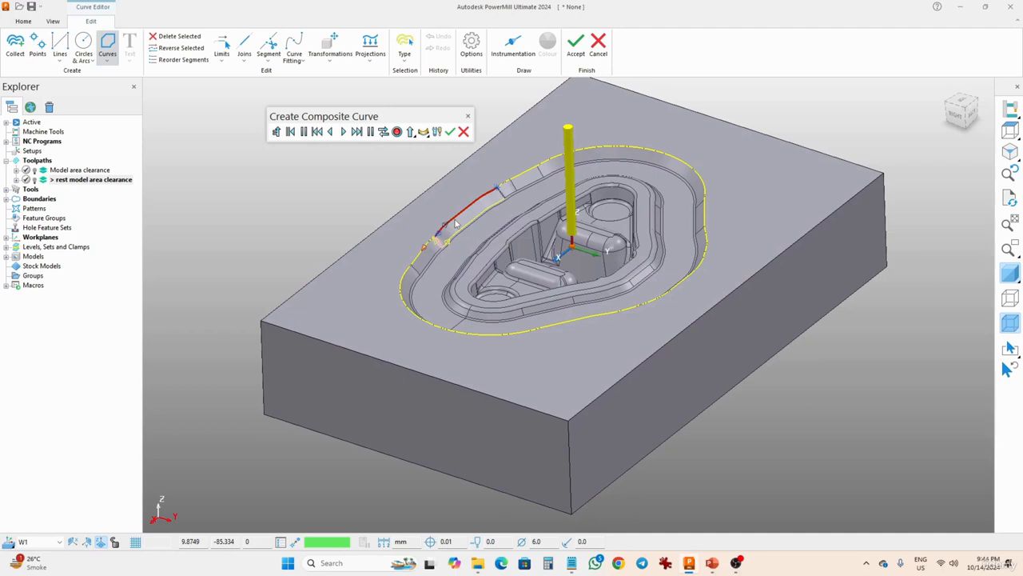
pyautogui.click(428, 249)
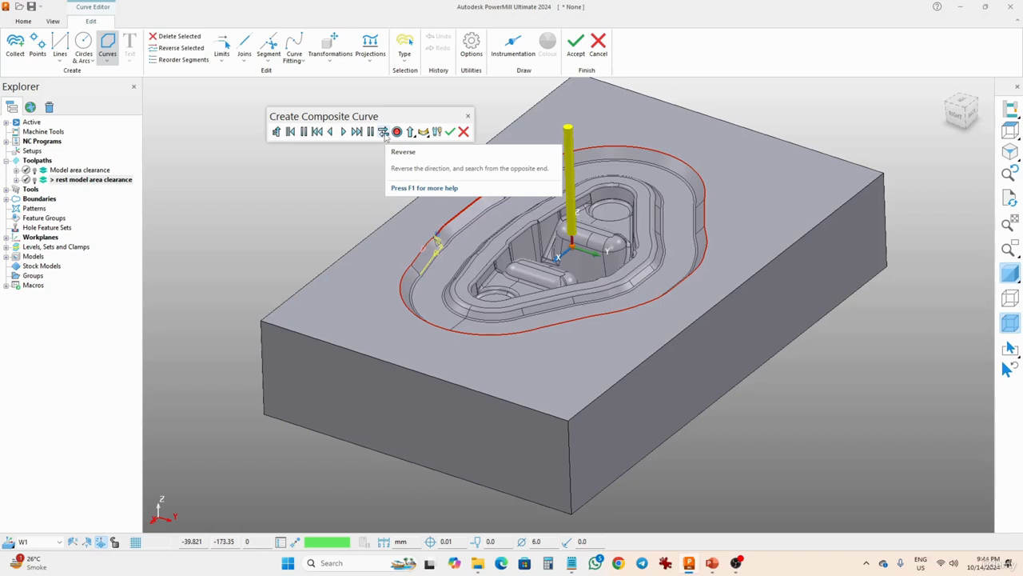
pyautogui.click(356, 132)
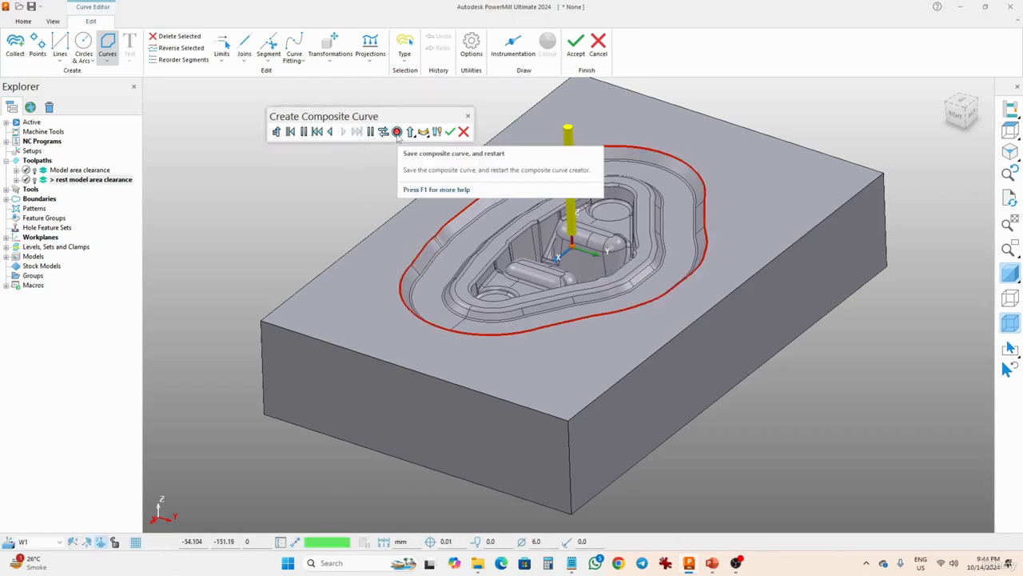
pyautogui.click(397, 133)
pyautogui.click(448, 133)
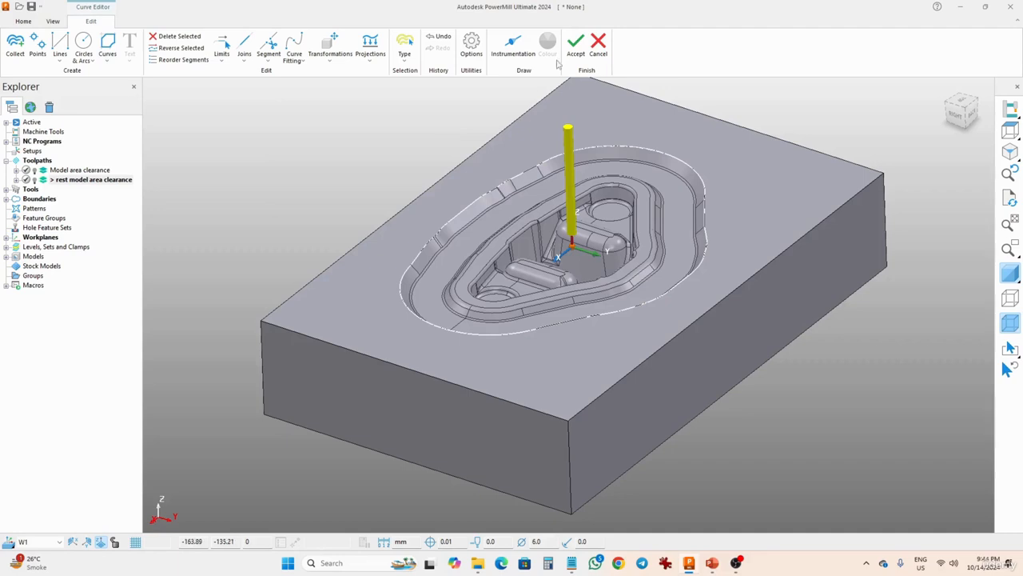
pyautogui.click(576, 45)
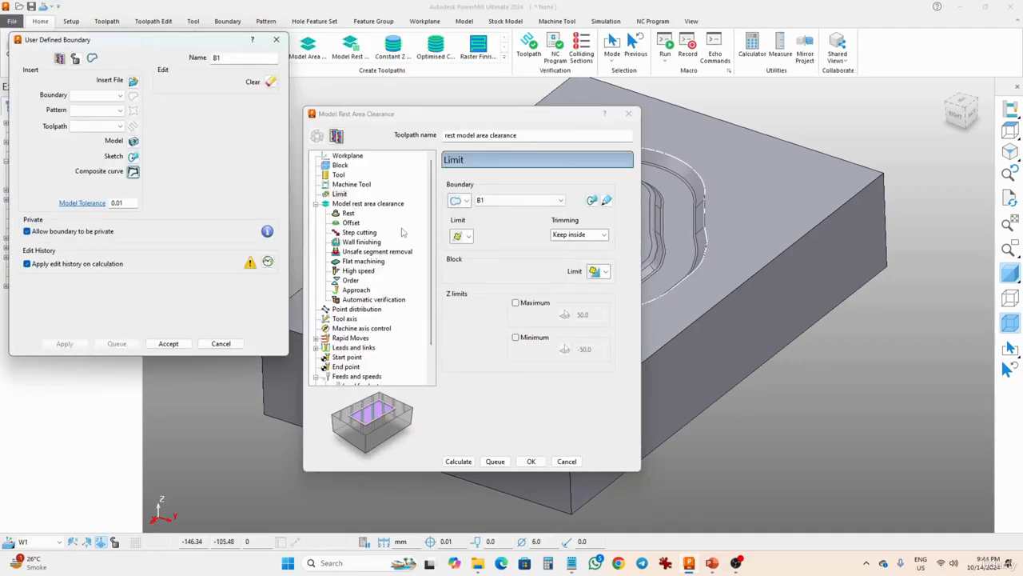
# Accept boundary B1, calculate the rest area clearance toolpath, acknowledge the warning and close the dialog.
pyautogui.click(168, 343)
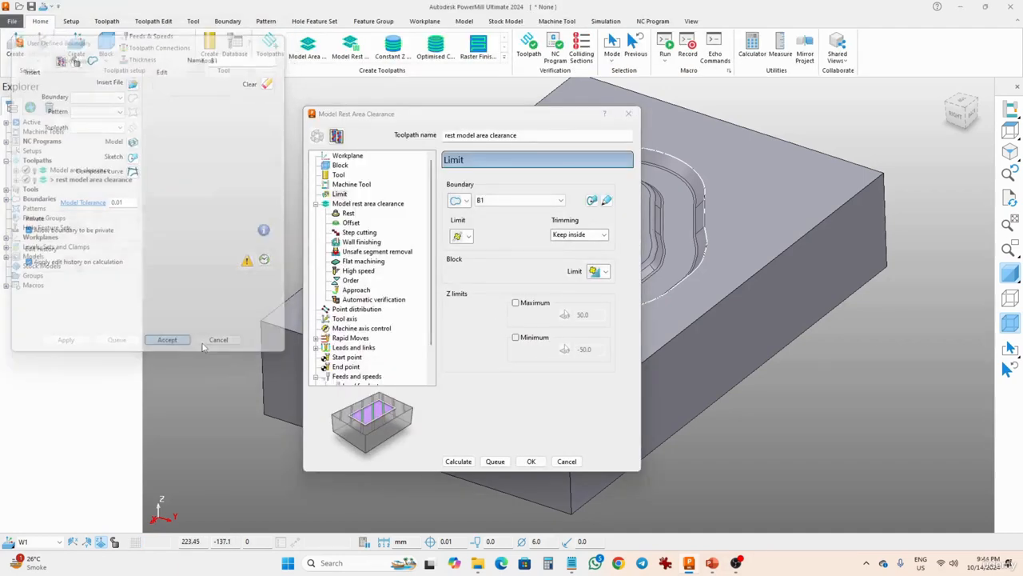
pyautogui.click(459, 462)
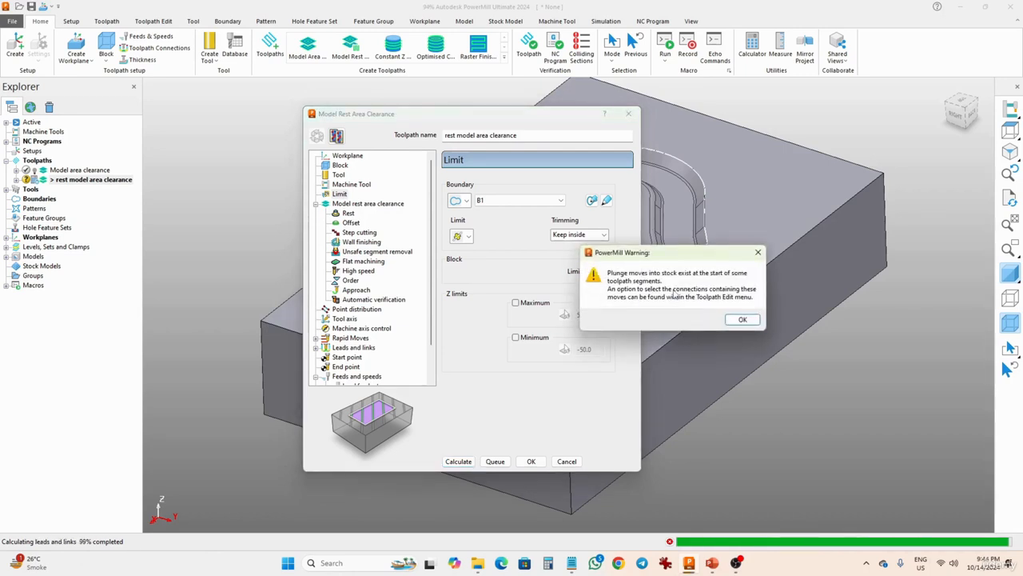
pyautogui.click(741, 319)
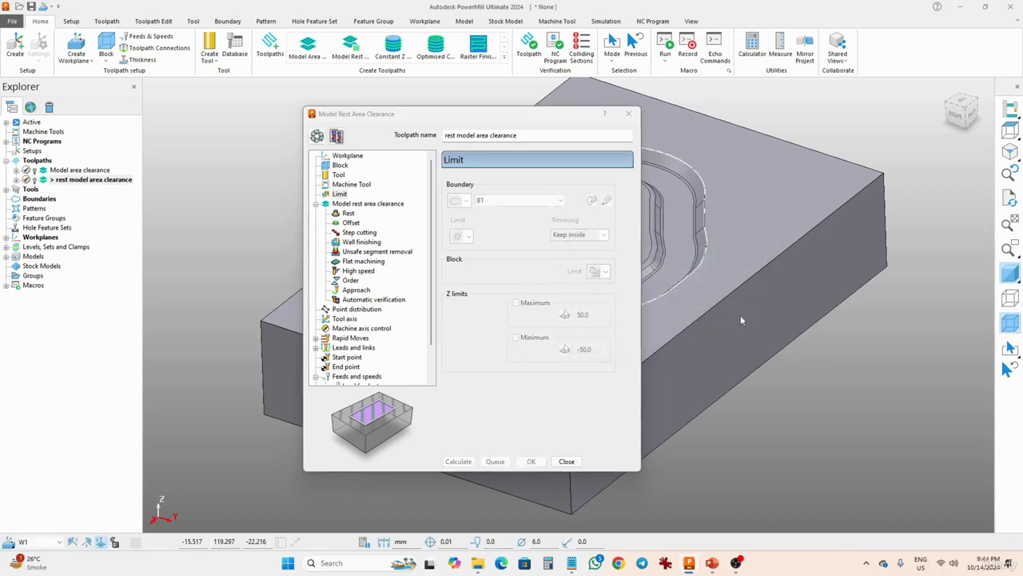
pyautogui.click(566, 462)
# Review the rest area clearance toolpath against the roughing toolpath by toggling their visibility on the model.
pyautogui.click(35, 181)
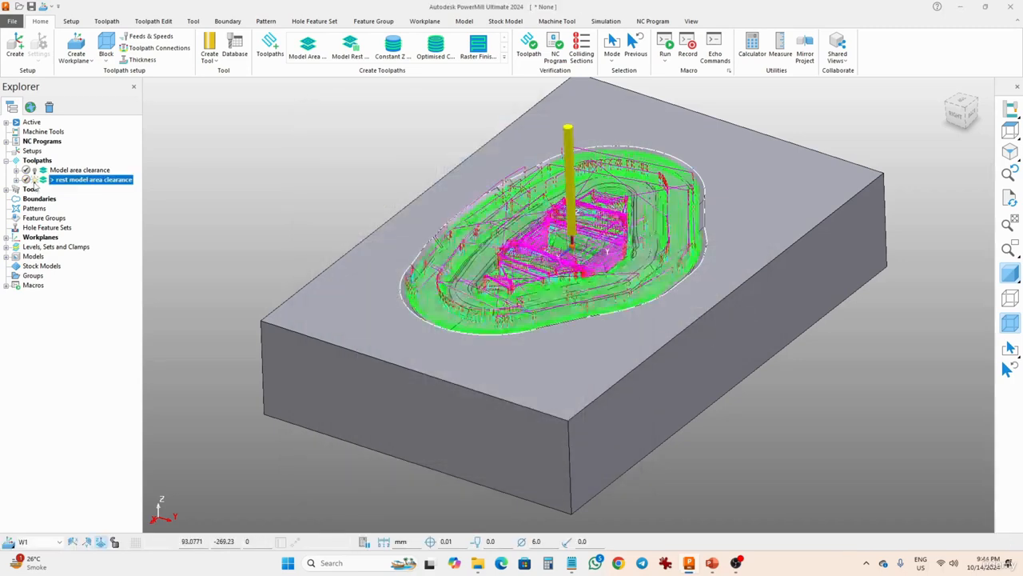
pyautogui.moveTo(606, 257)
pyautogui.mouseDown(button='middle')
pyautogui.moveTo(612, 288)
pyautogui.moveTo(723, 273)
pyautogui.moveTo(566, 329)
pyautogui.moveTo(547, 371)
pyautogui.moveTo(505, 232)
pyautogui.mouseUp(button='middle')
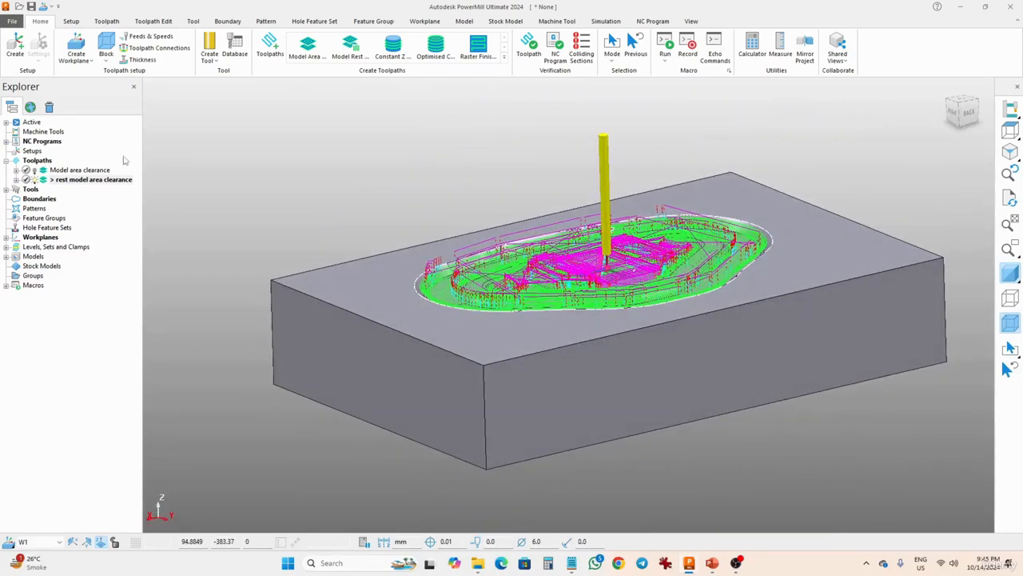
pyautogui.click(34, 171)
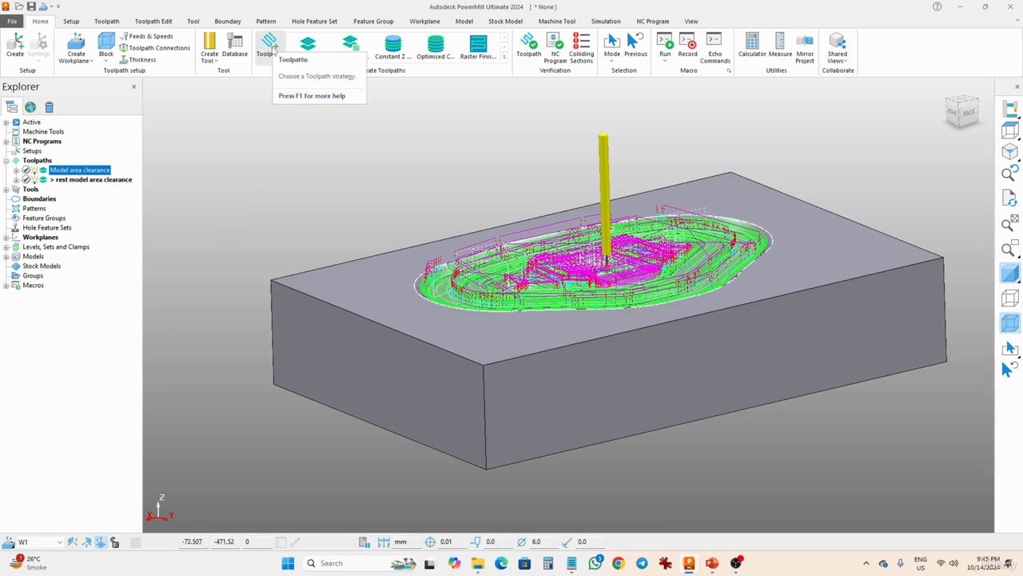
pyautogui.click(34, 169)
pyautogui.click(34, 180)
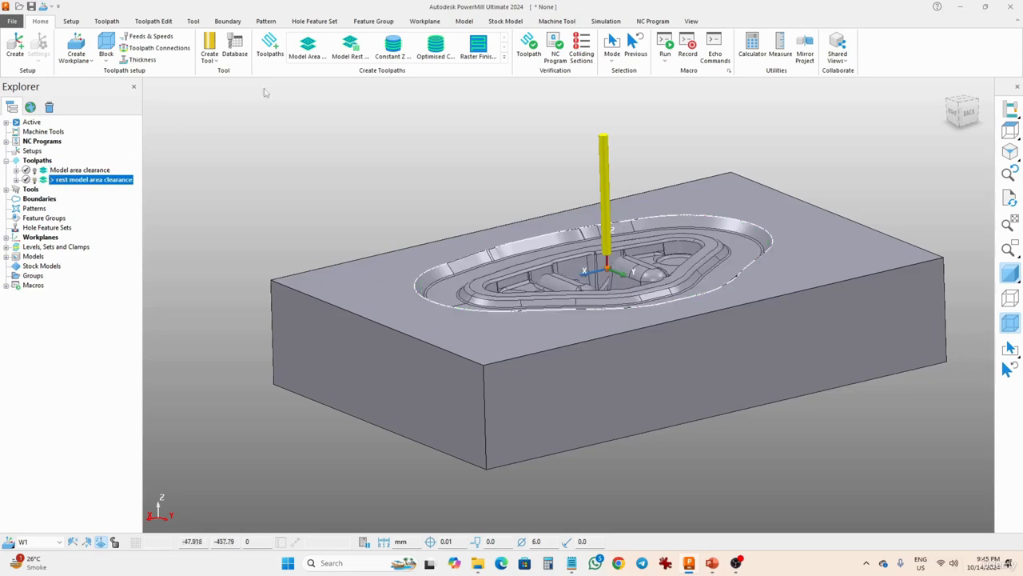
# Start a 3D Offset Finishing toolpath from the finishing strategies and name it 3d offset finishing.
pyautogui.click(269, 46)
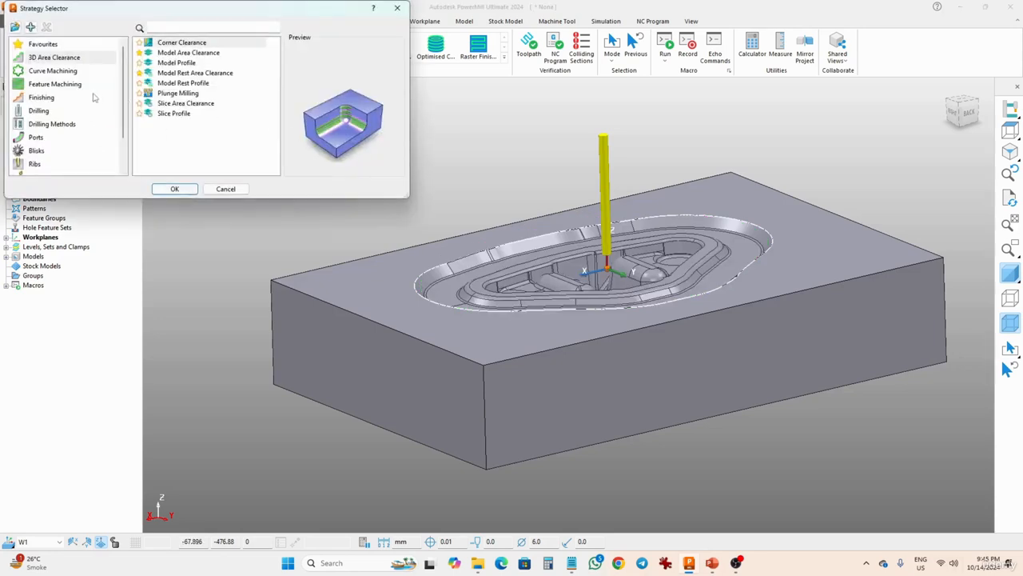
pyautogui.click(45, 99)
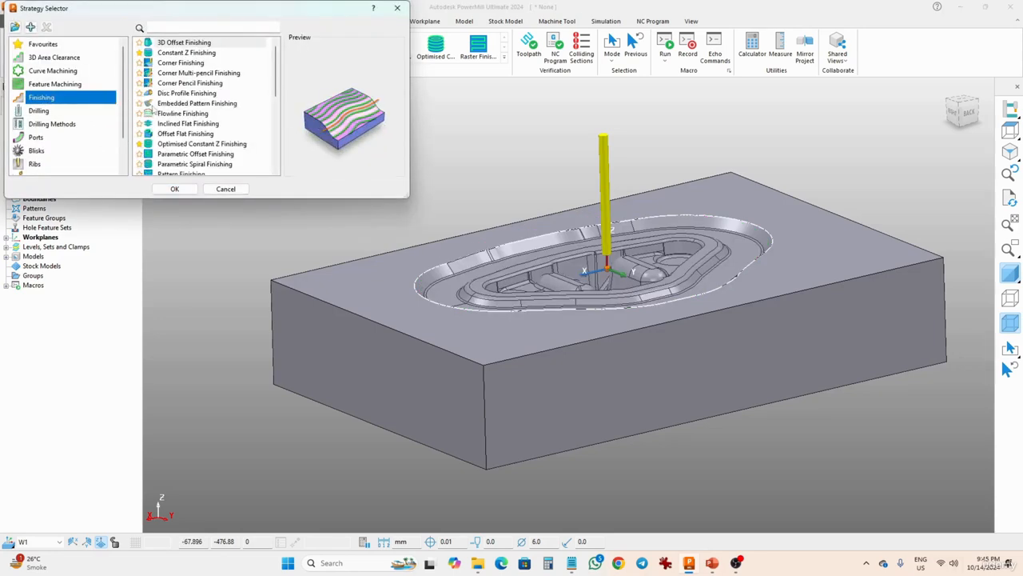
pyautogui.click(175, 44)
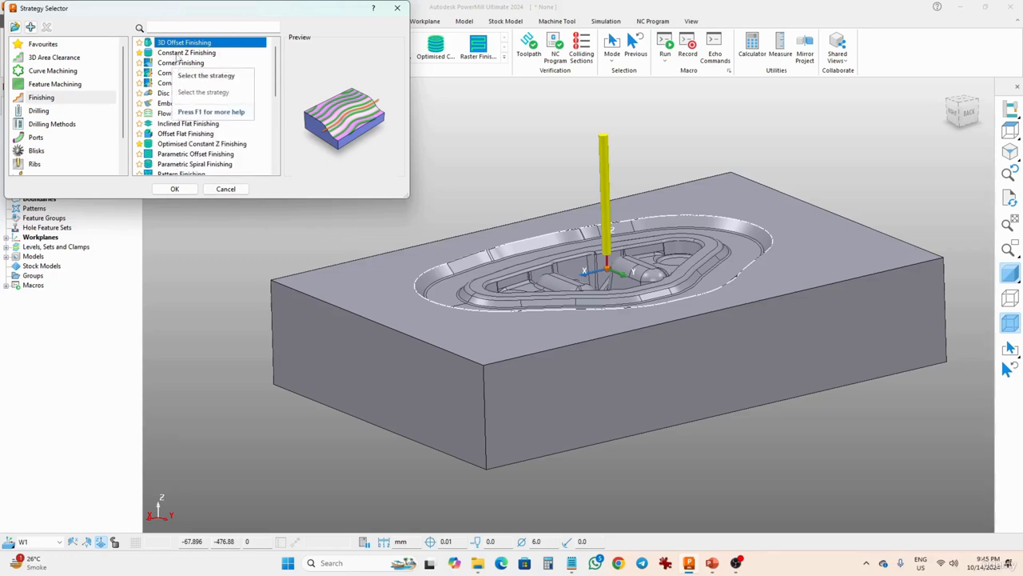
pyautogui.click(185, 192)
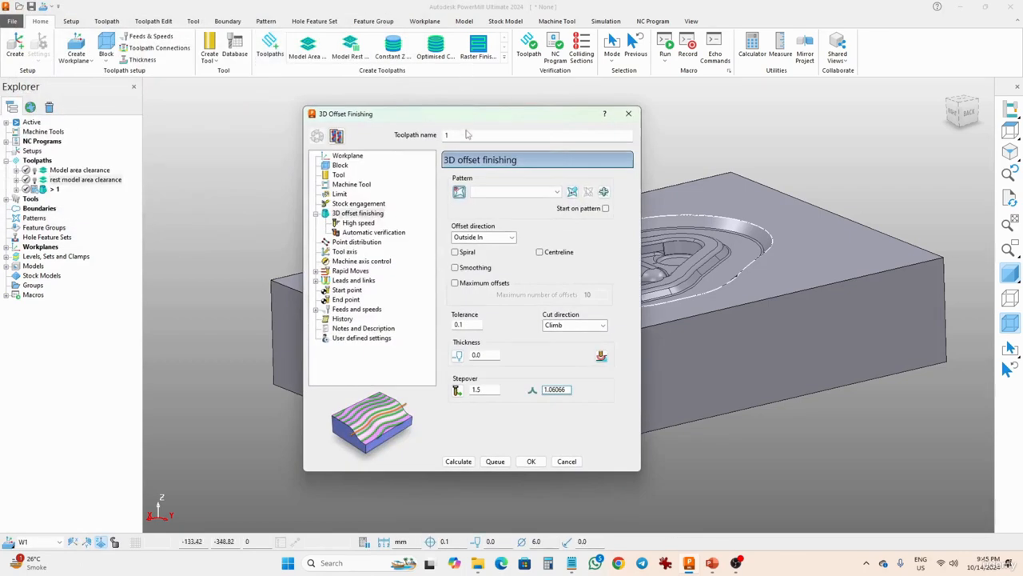
pyautogui.write('3d offset finishing')
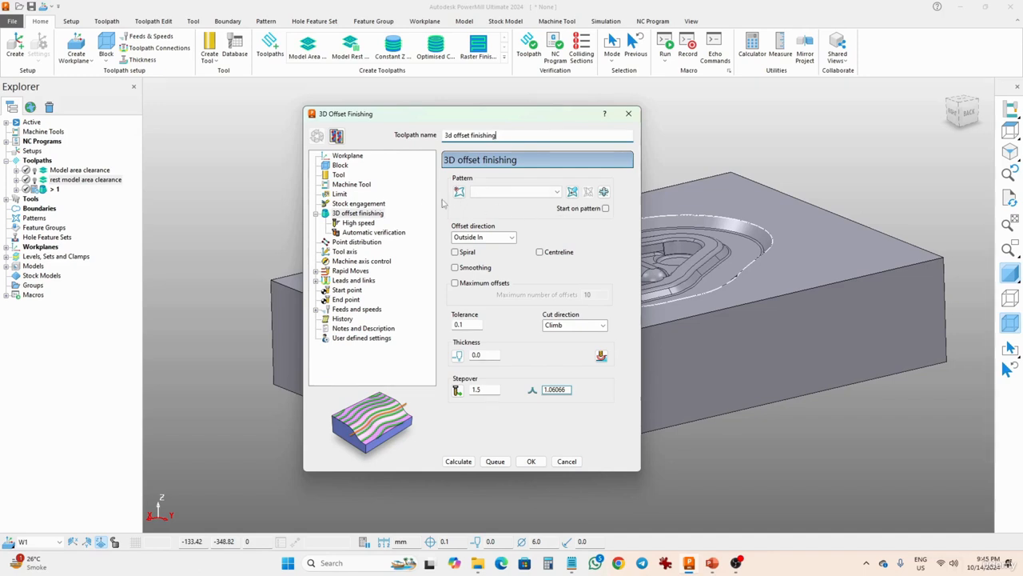
# Create a new pattern from a composite curve along the pocket's outer edge and accept it.
pyautogui.click(503, 193)
pyautogui.click(504, 192)
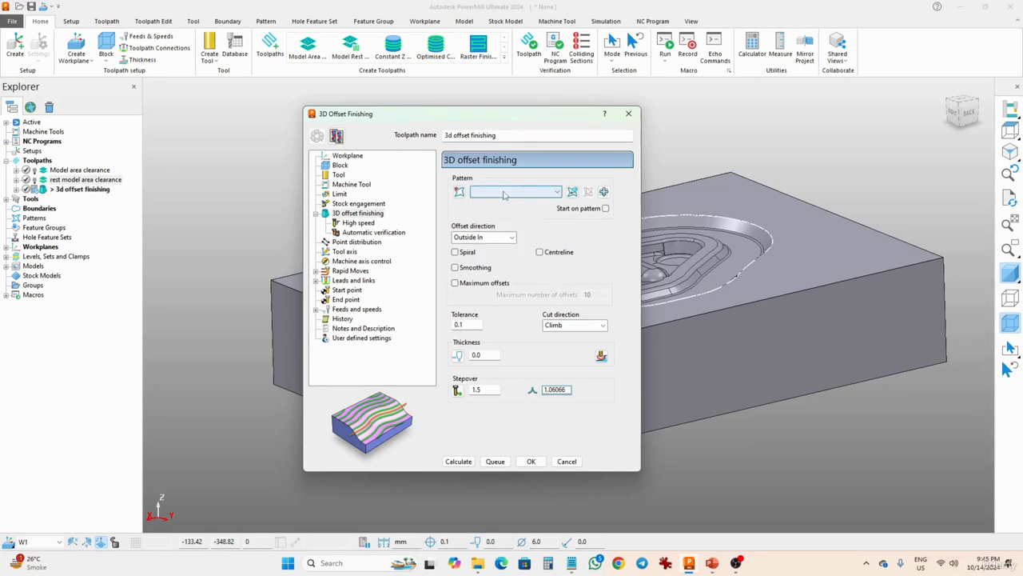
pyautogui.click(459, 193)
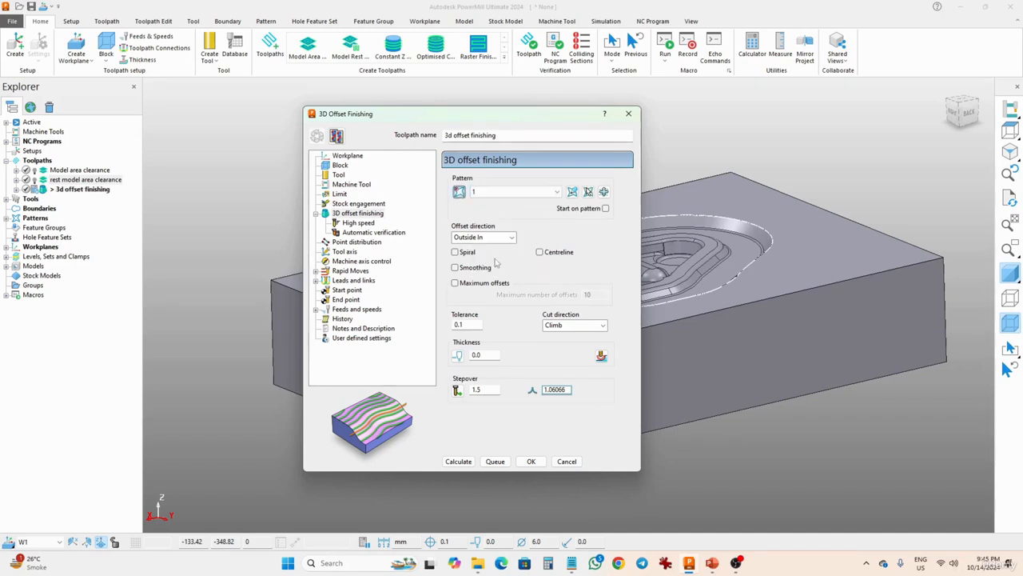
pyautogui.click(572, 192)
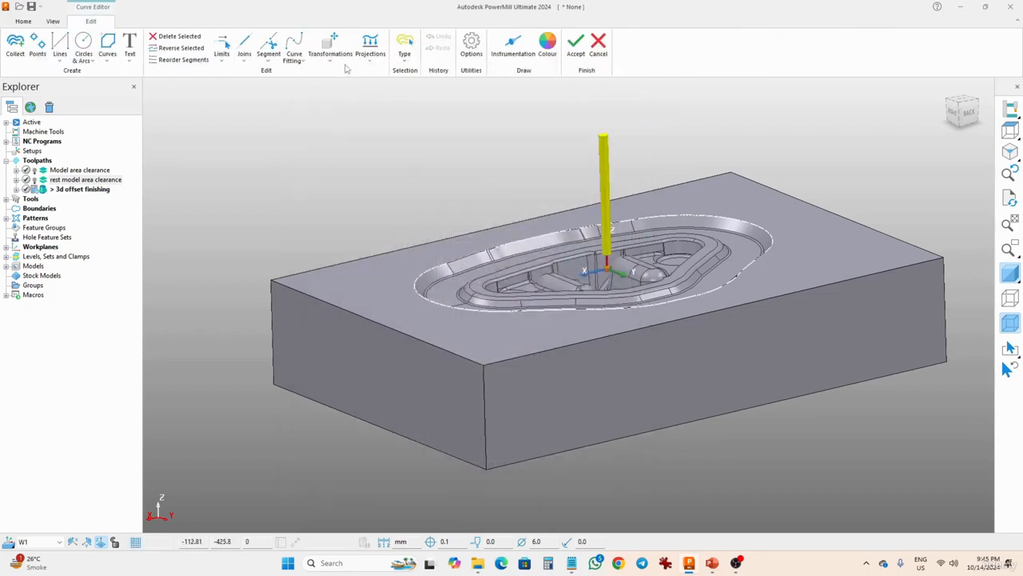
pyautogui.click(107, 47)
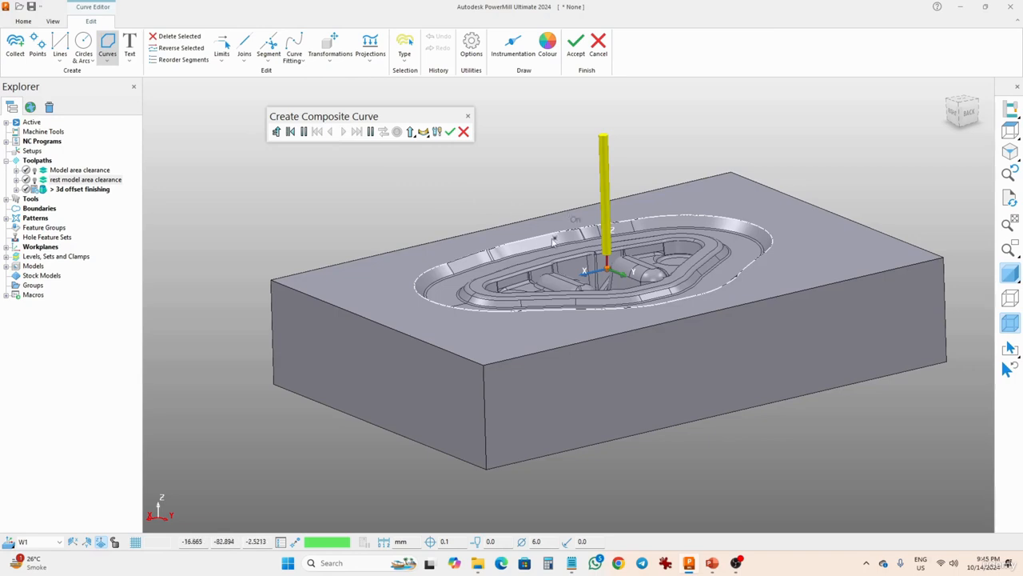
pyautogui.click(545, 239)
pyautogui.click(356, 132)
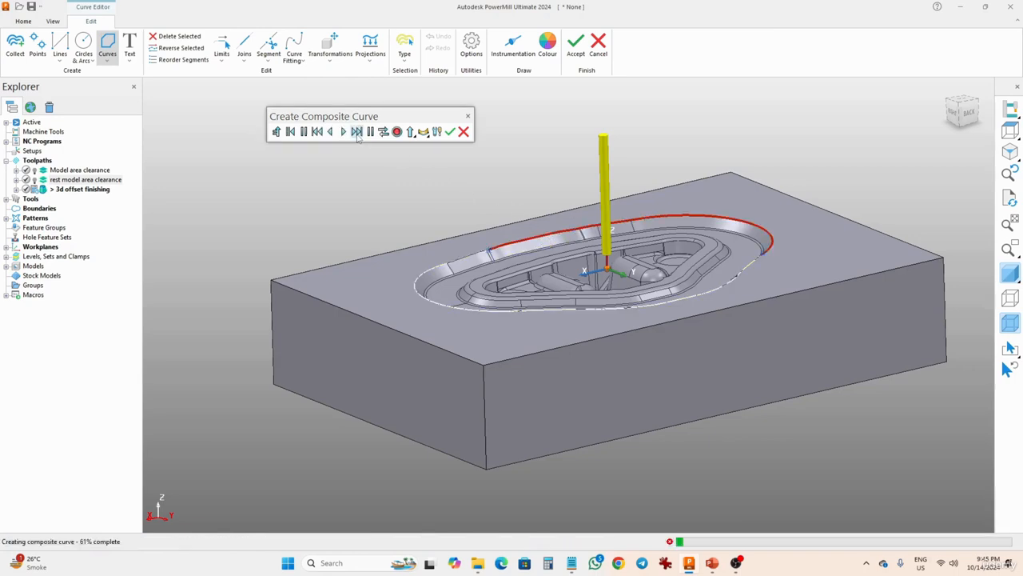
pyautogui.click(396, 132)
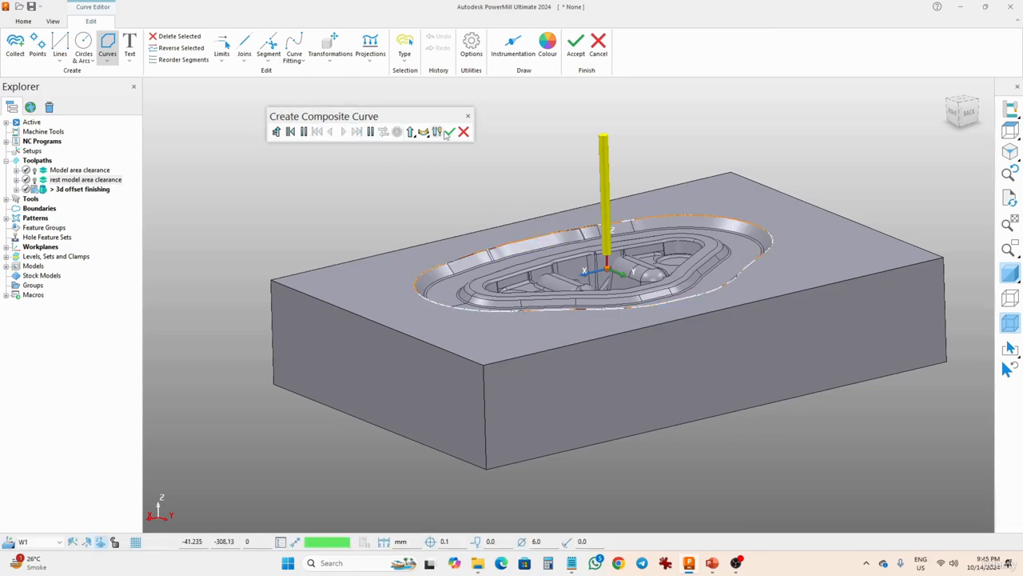
pyautogui.click(450, 132)
pyautogui.click(575, 46)
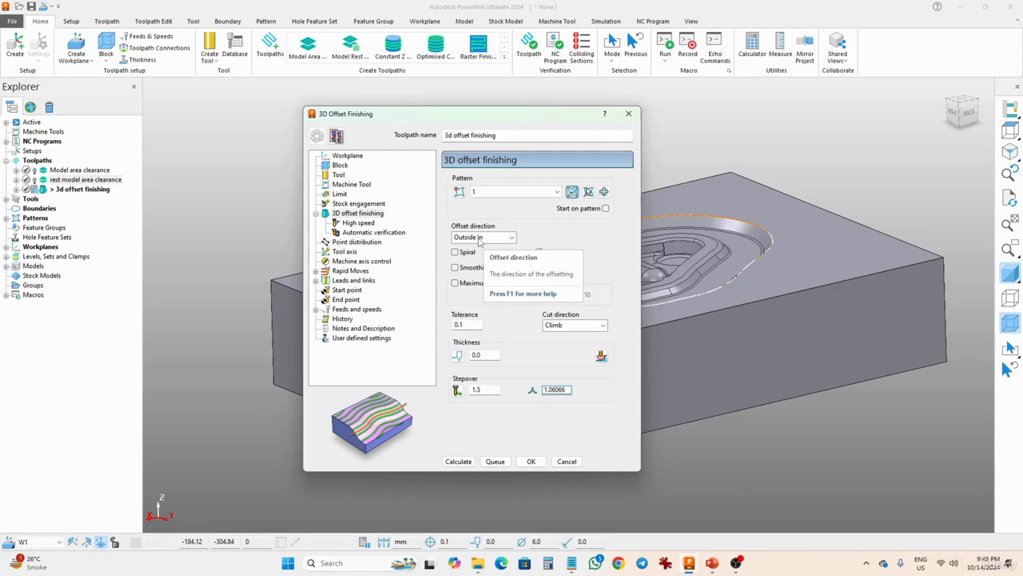
# Set the finishing tolerance to 0.01 and the stepover to 0.5.
pyautogui.doubleClick(471, 326)
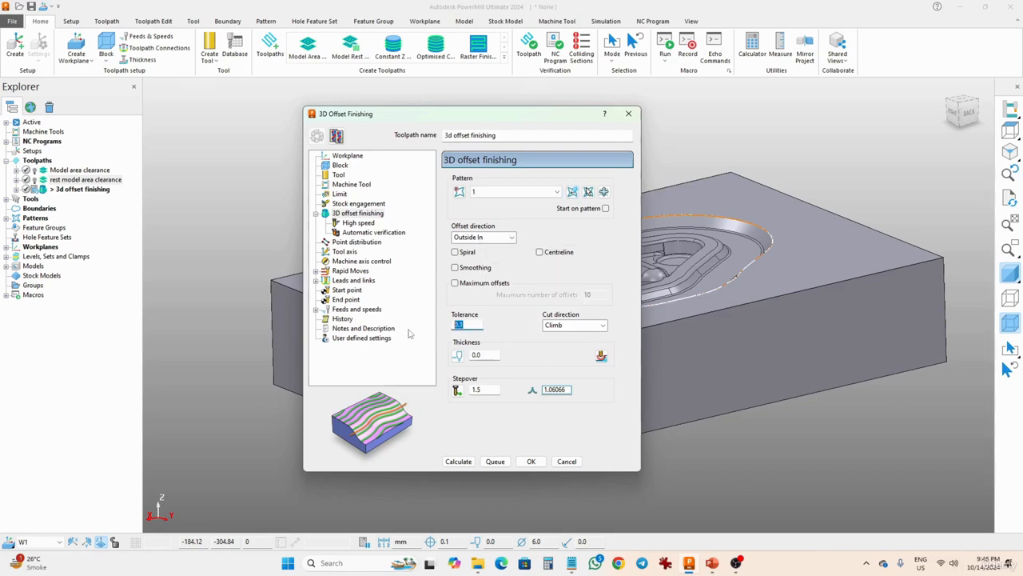
pyautogui.write('0')
pyautogui.doubleClick(486, 390)
pyautogui.write('0')
pyautogui.doubleClick(555, 390)
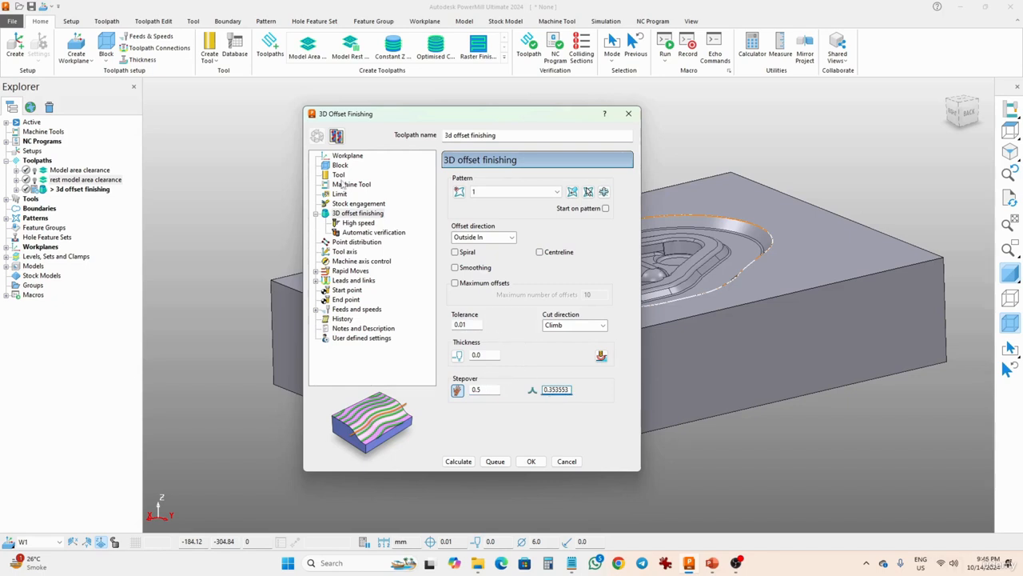
# Create a new ball nosed tool named 4mm BN with a 4 mm diameter.
pyautogui.click(339, 176)
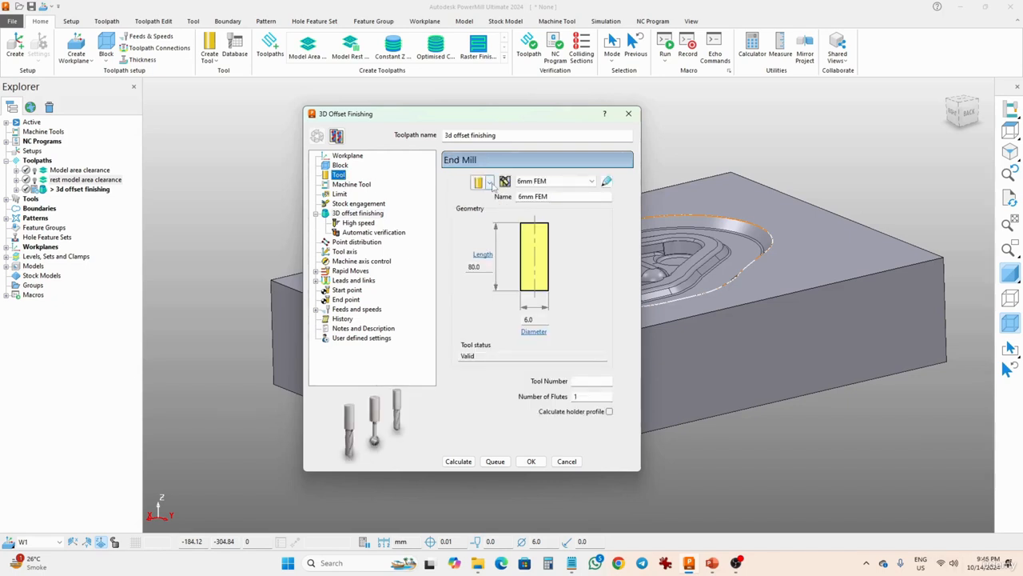
pyautogui.click(488, 182)
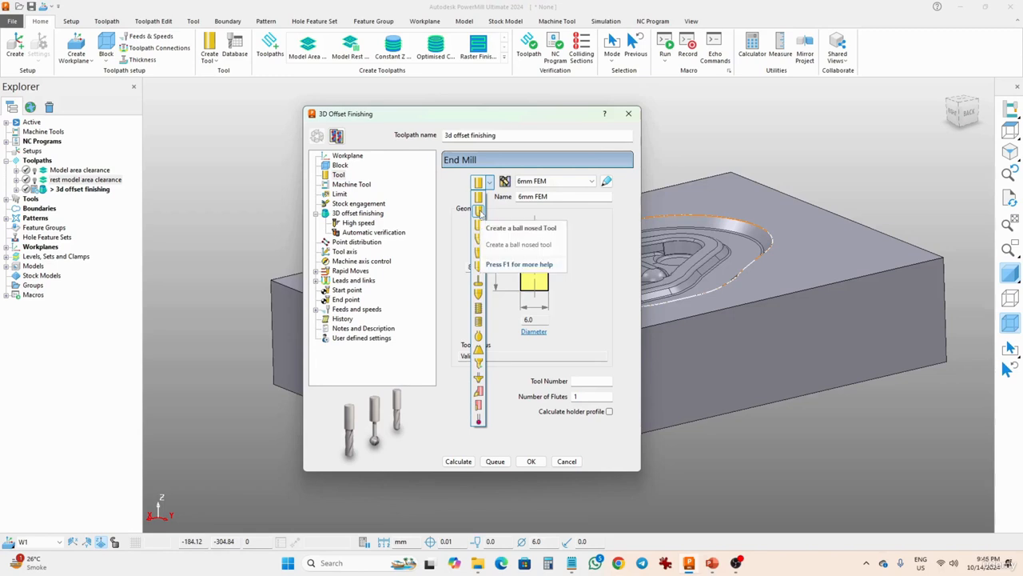
pyautogui.click(480, 210)
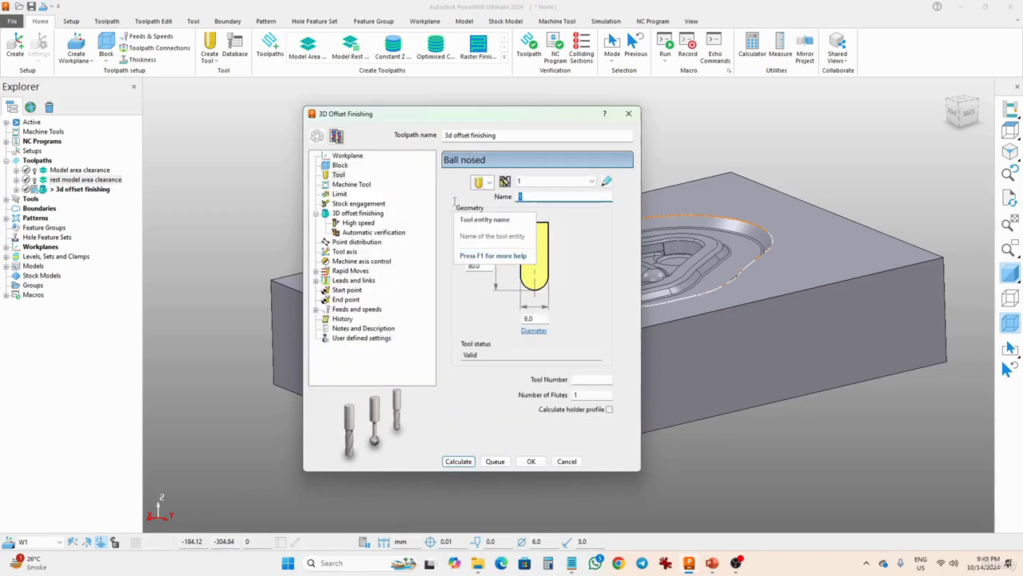
pyautogui.write('4mm BN')
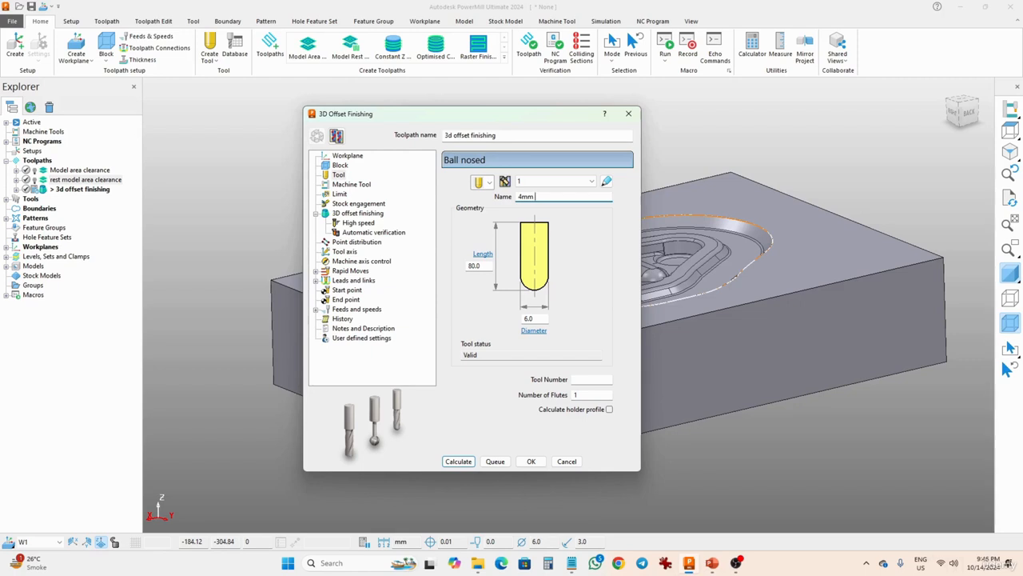
pyautogui.click(529, 318)
pyautogui.write('4')
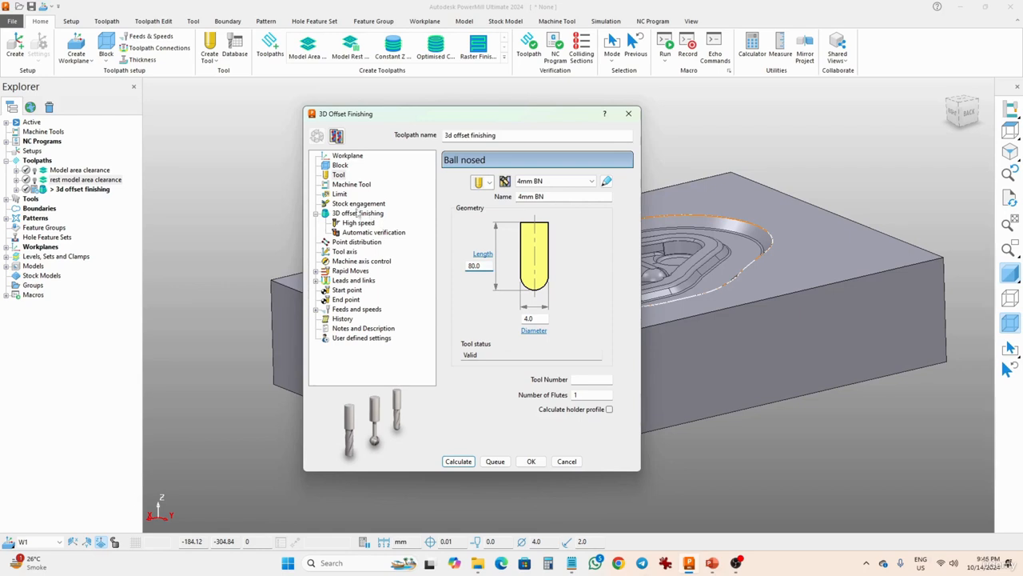
# Set the spindle speed to 15000 rpm, calculate the 3D offset finishing toolpath and close the dialog.
pyautogui.click(357, 214)
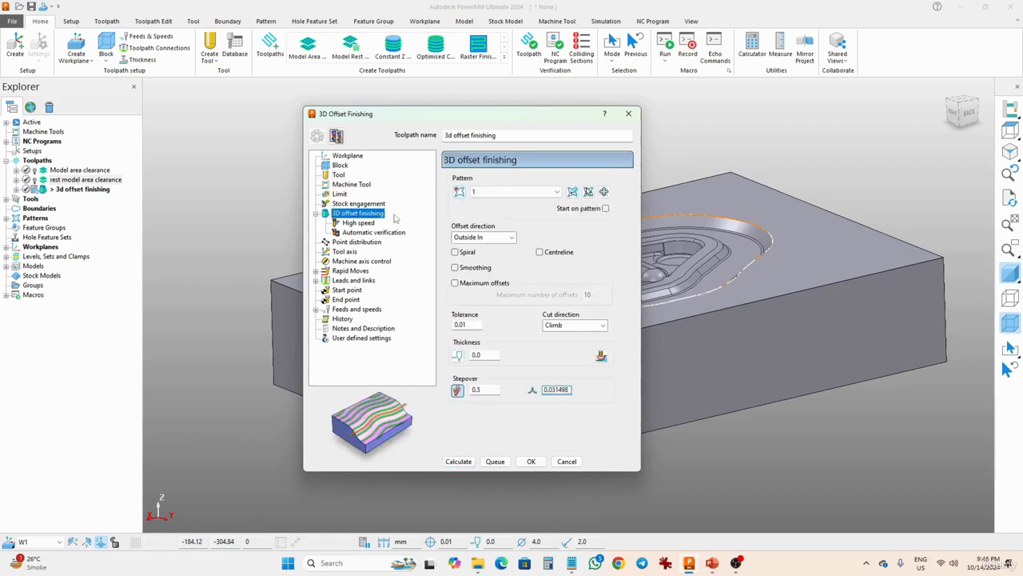
pyautogui.click(352, 310)
pyautogui.doubleClick(490, 216)
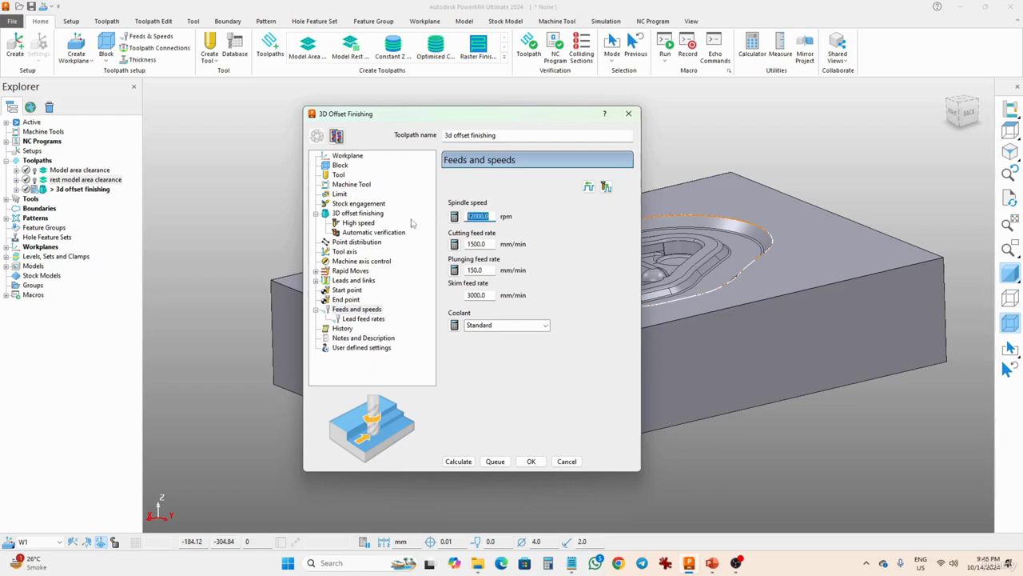
pyautogui.write('150')
pyautogui.click(459, 462)
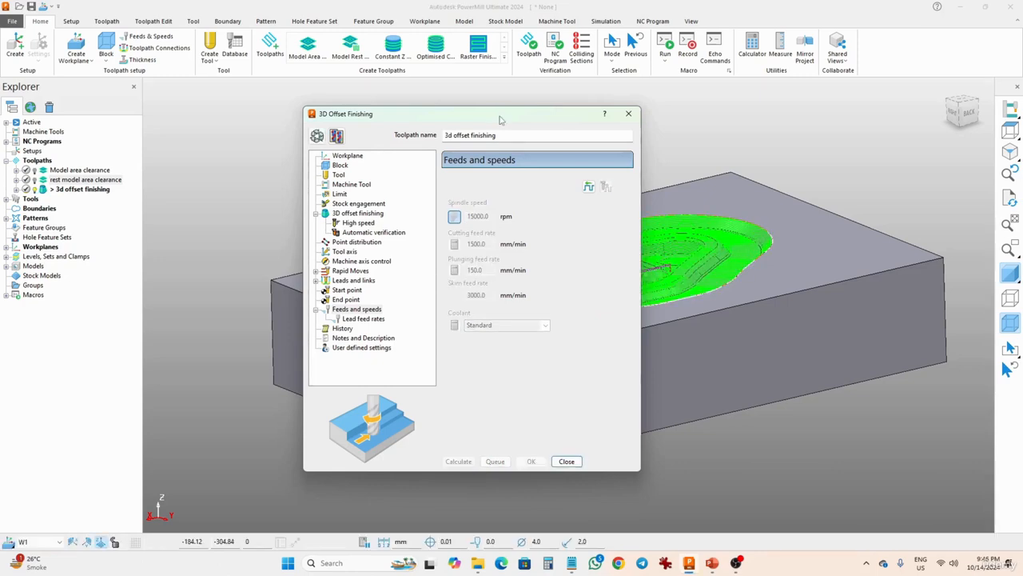
pyautogui.click(565, 461)
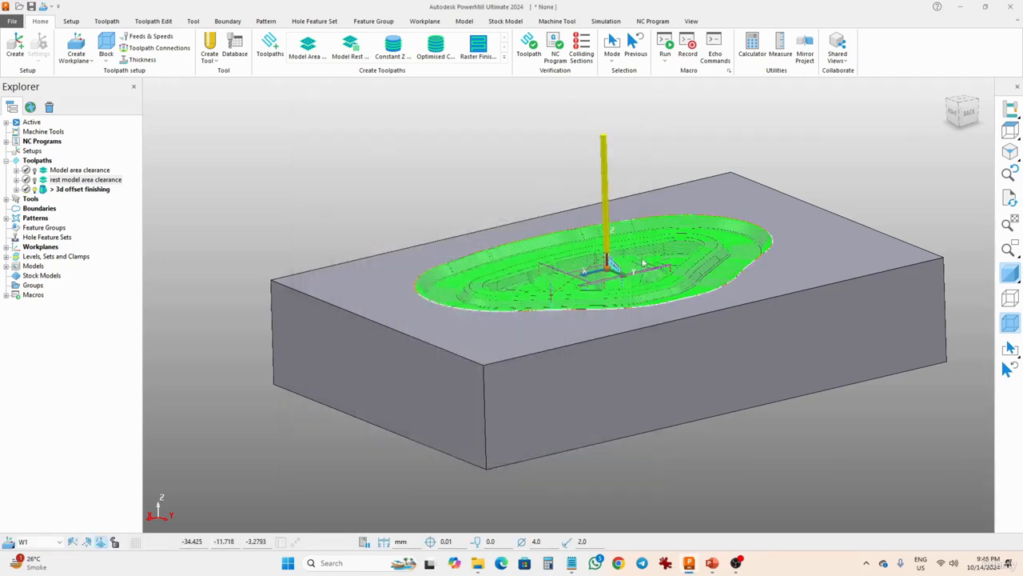
# Review the finishing toolpath together with the other toolpaths by toggling visibility and orbiting the model.
pyautogui.moveTo(643, 267); pyautogui.dragTo(542, 298, button='middle')
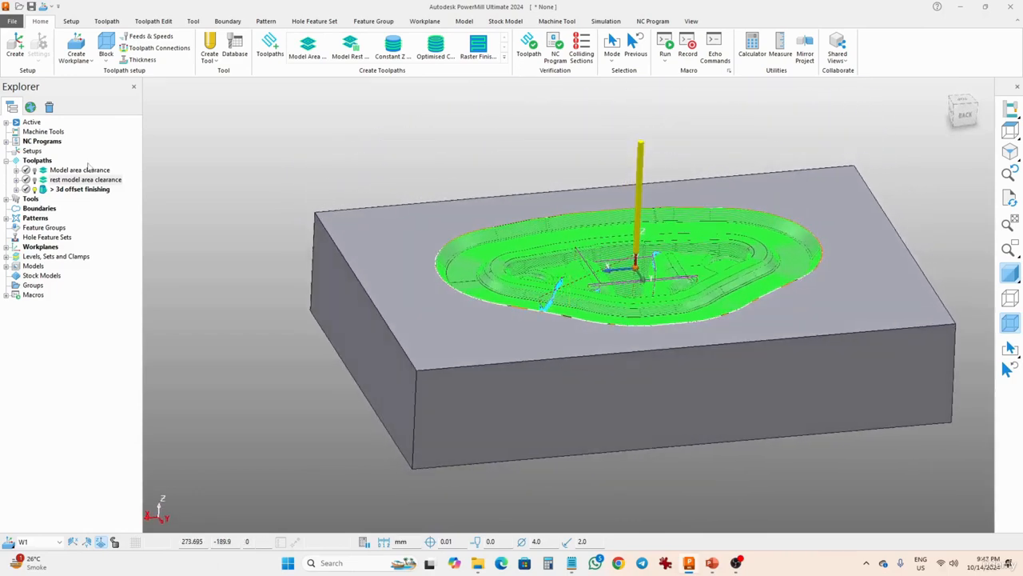
pyautogui.click(33, 172)
pyautogui.click(33, 180)
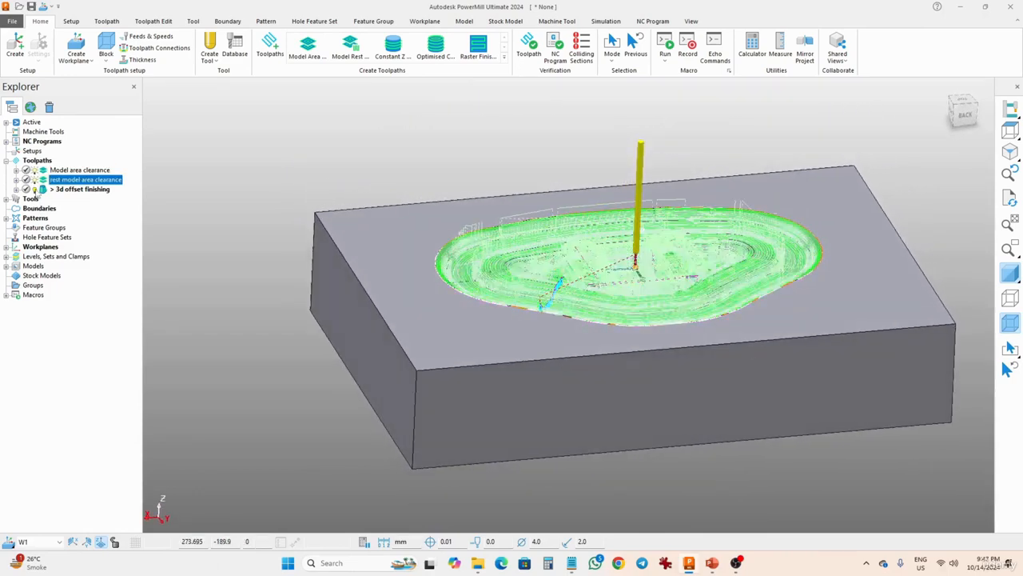
pyautogui.click(36, 191)
pyautogui.moveTo(472, 316); pyautogui.dragTo(514, 271, button='middle')
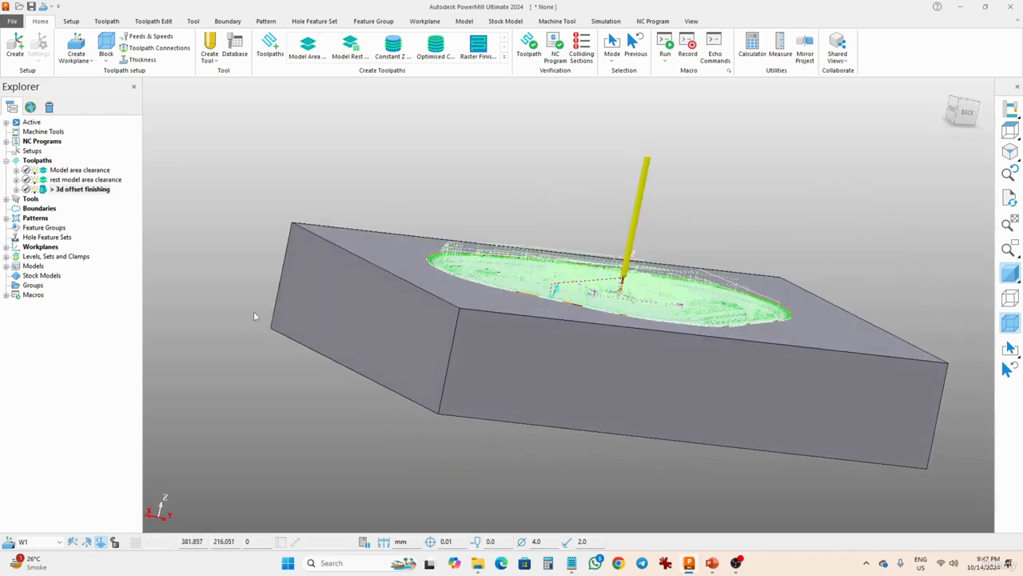
pyautogui.moveTo(254, 316); pyautogui.dragTo(320, 427, button='middle')
pyautogui.moveTo(711, 261); pyautogui.dragTo(725, 307, button='middle')
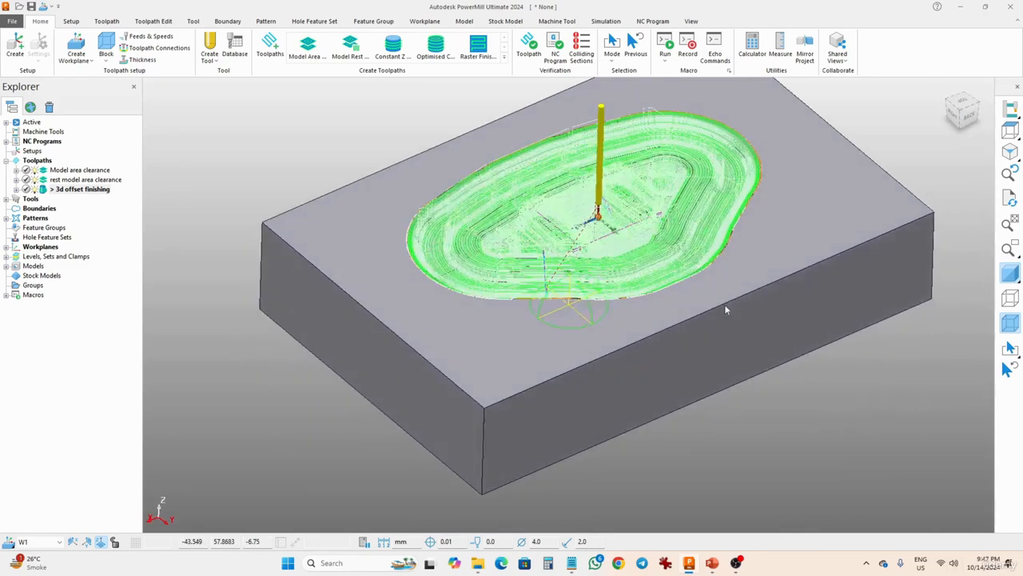
# Add the Model area clearance toolpath to the final program for die NC program.
pyautogui.click(6, 141)
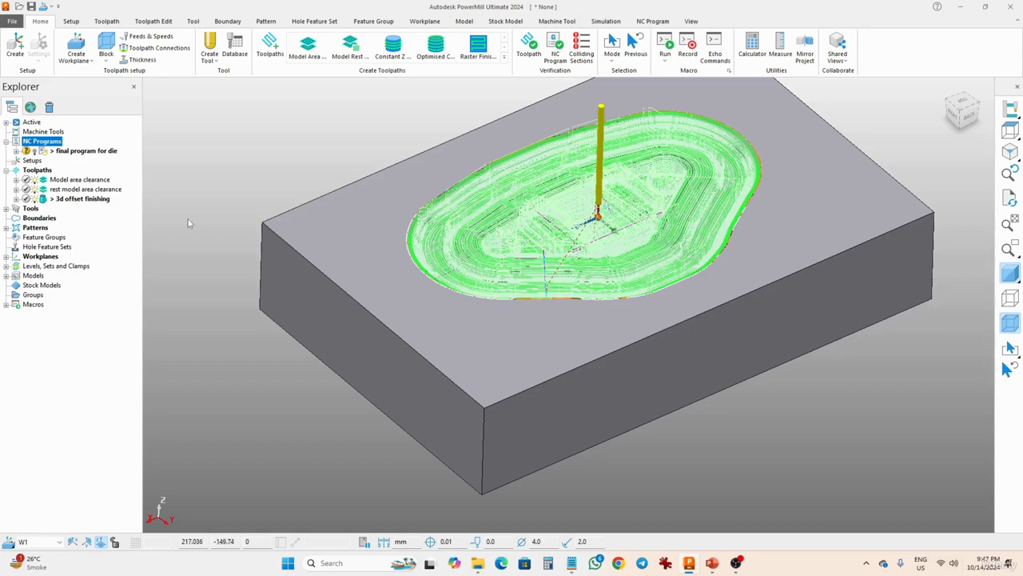
pyautogui.click(75, 182)
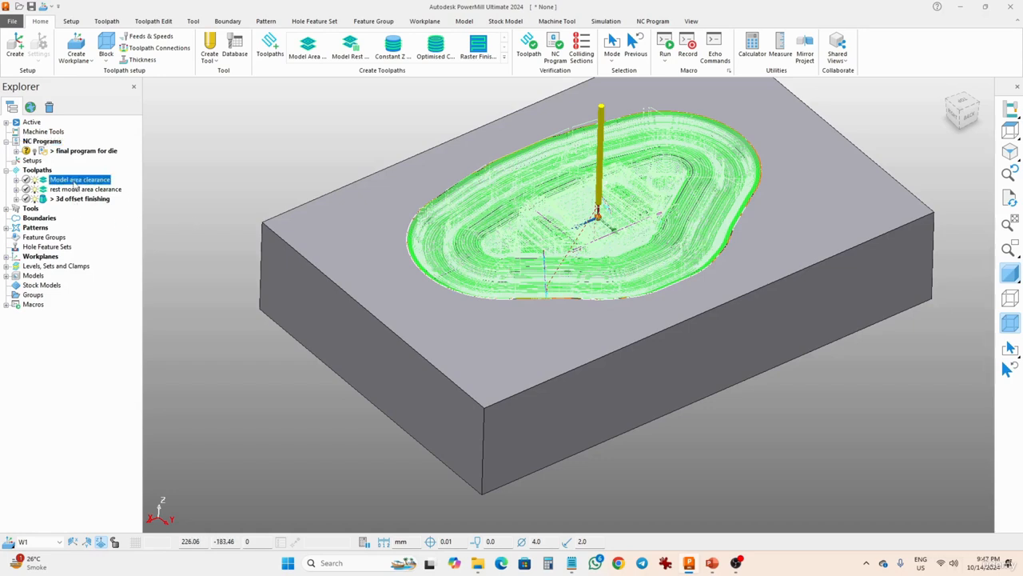
pyautogui.rightClick(76, 182)
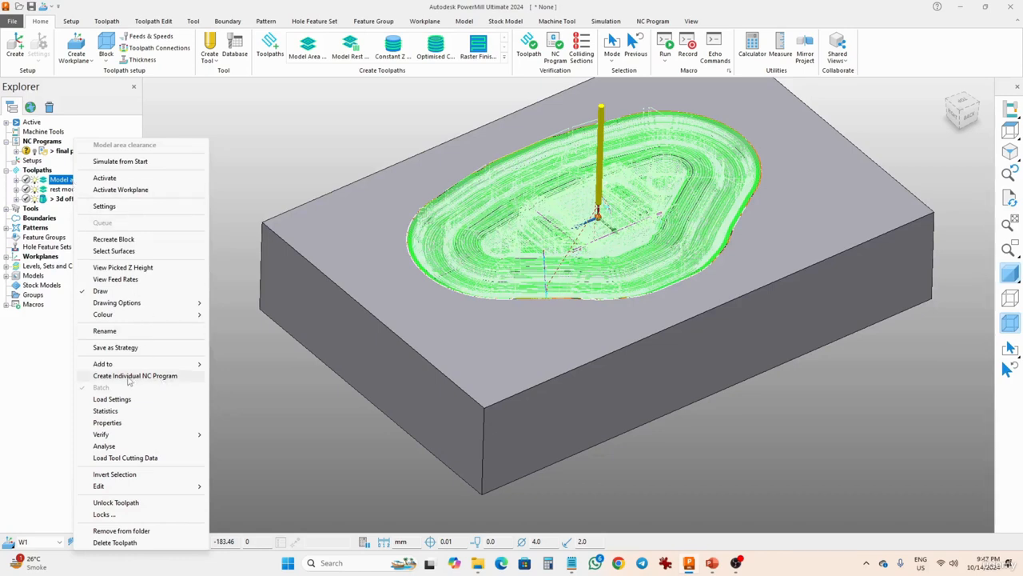
pyautogui.moveTo(139, 369)
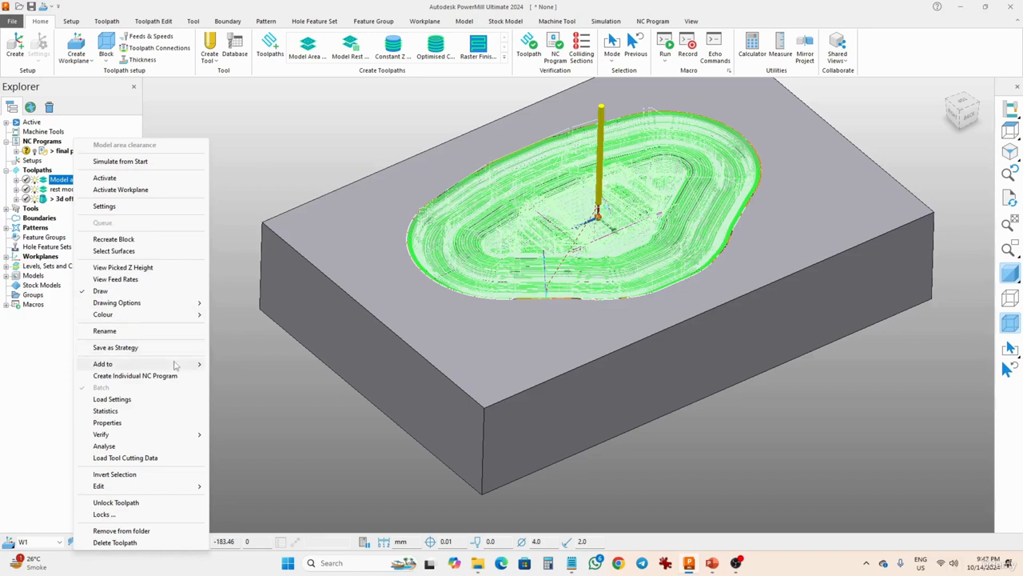
pyautogui.moveTo(176, 366)
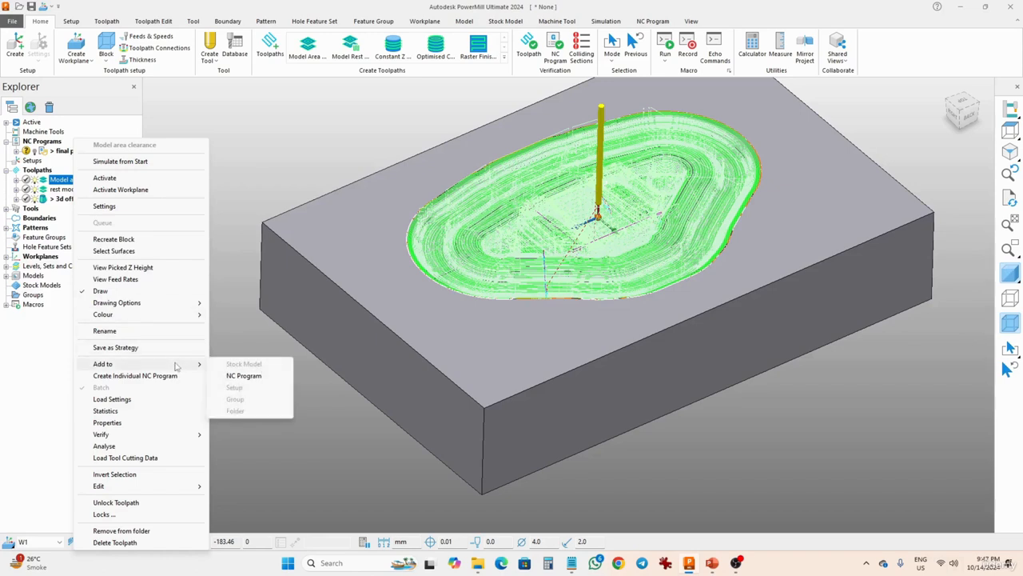
pyautogui.click(238, 375)
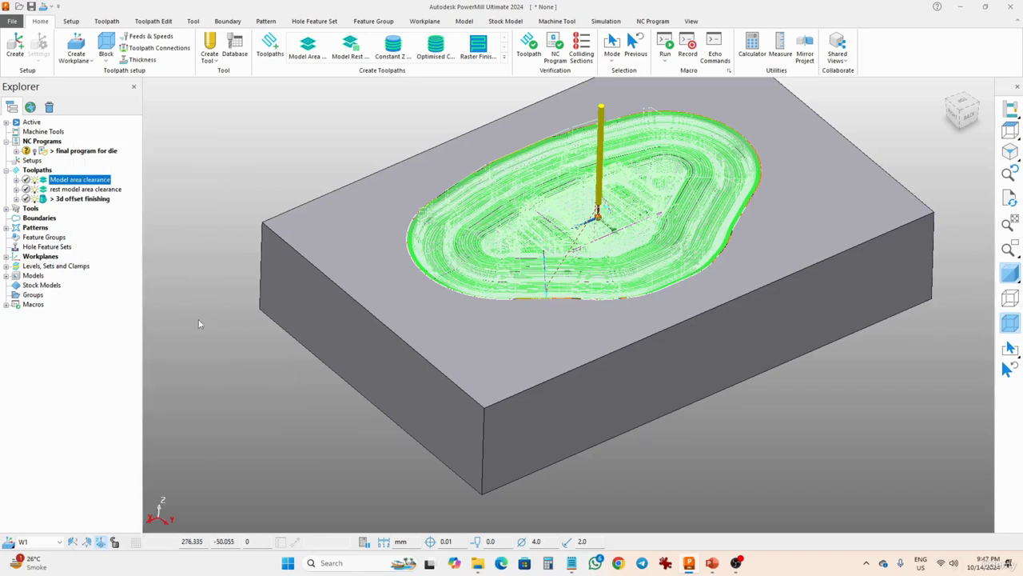
# Expand the final program for die NC program to check its toolpaths, and hide the three toolpaths from the view.
pyautogui.click(16, 151)
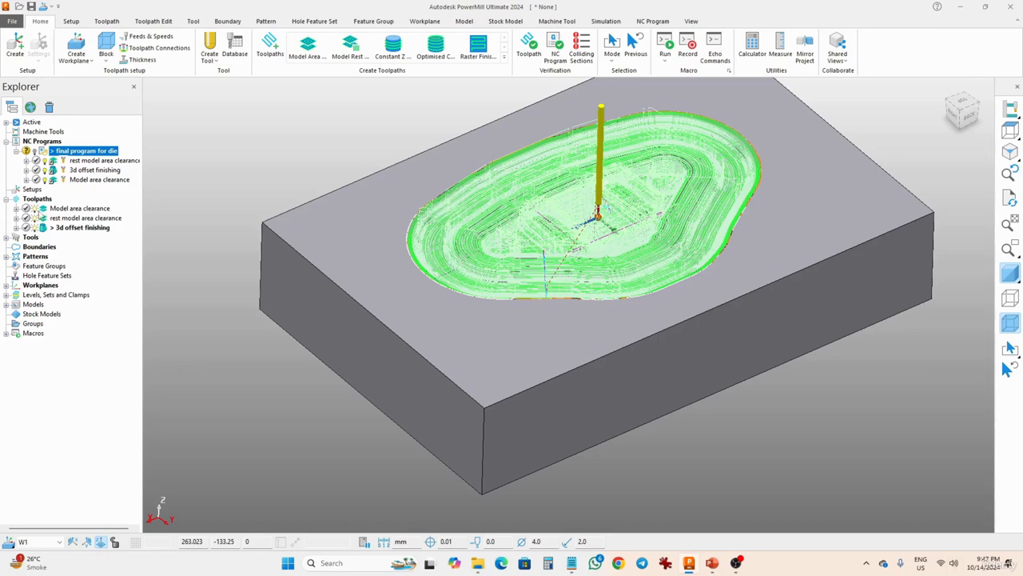
pyautogui.click(35, 213)
pyautogui.click(34, 219)
pyautogui.click(35, 228)
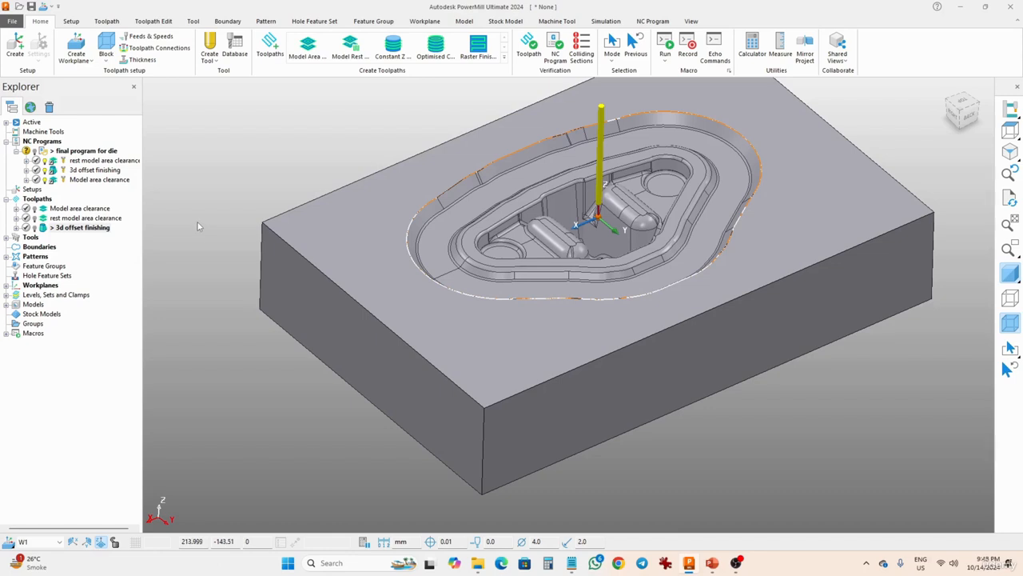
# Select the rest model area clearance entry in the program and toggle its visibility to display it.
pyautogui.click(88, 161)
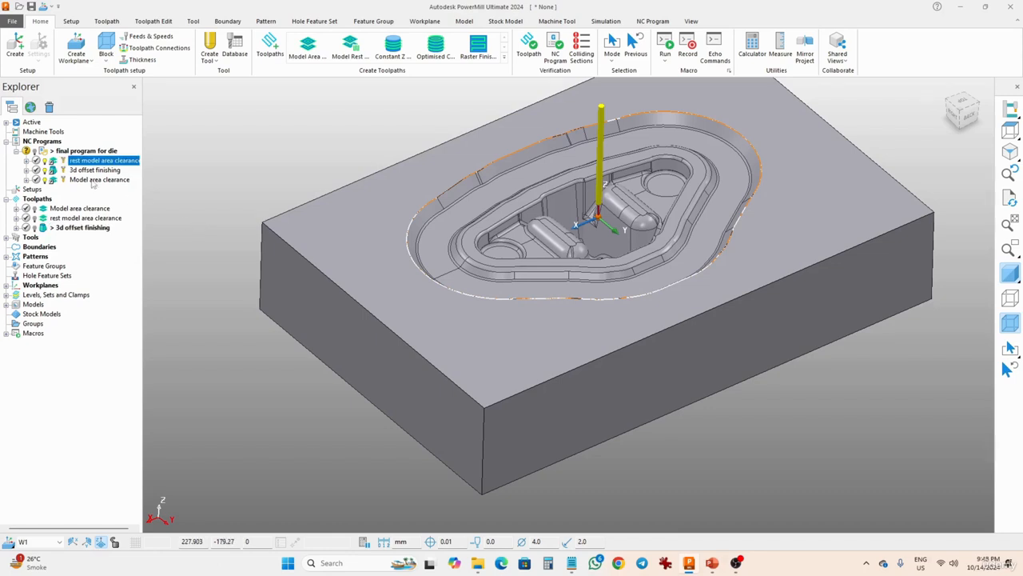
pyautogui.click(183, 162)
pyautogui.click(45, 162)
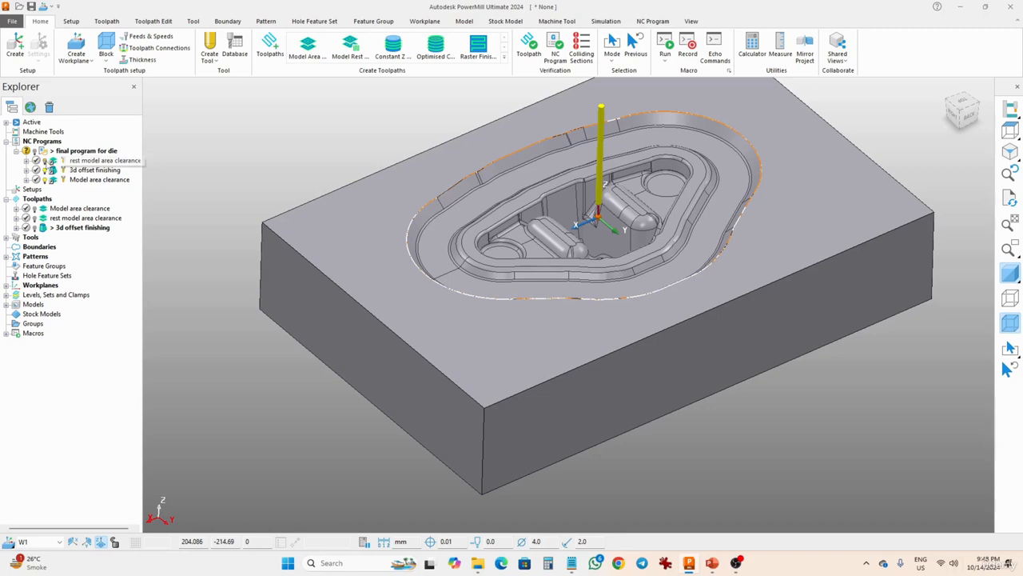
pyautogui.click(45, 161)
pyautogui.click(45, 162)
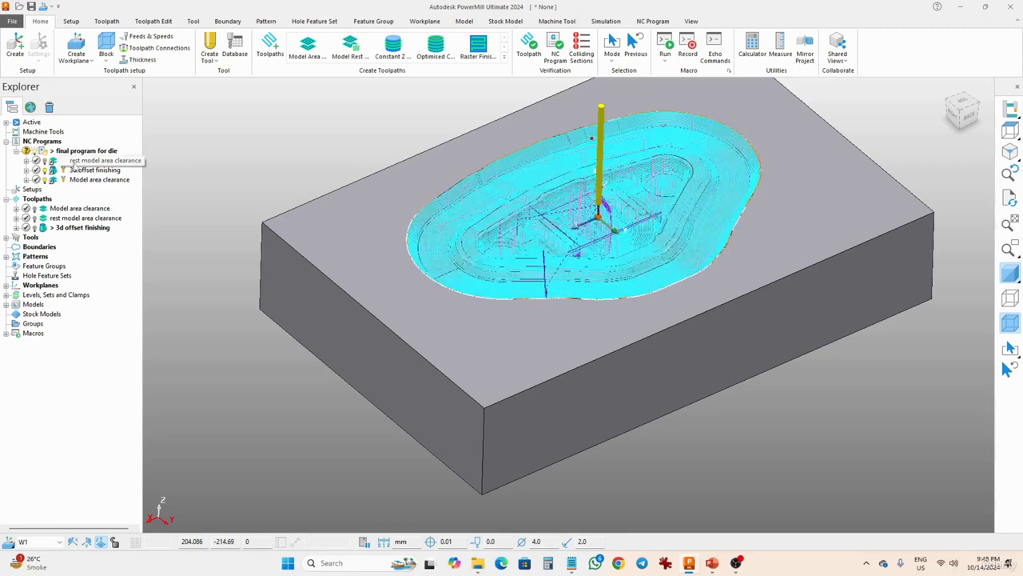
# Remove all three toolpaths from the final program for die NC program.
pyautogui.click(107, 162)
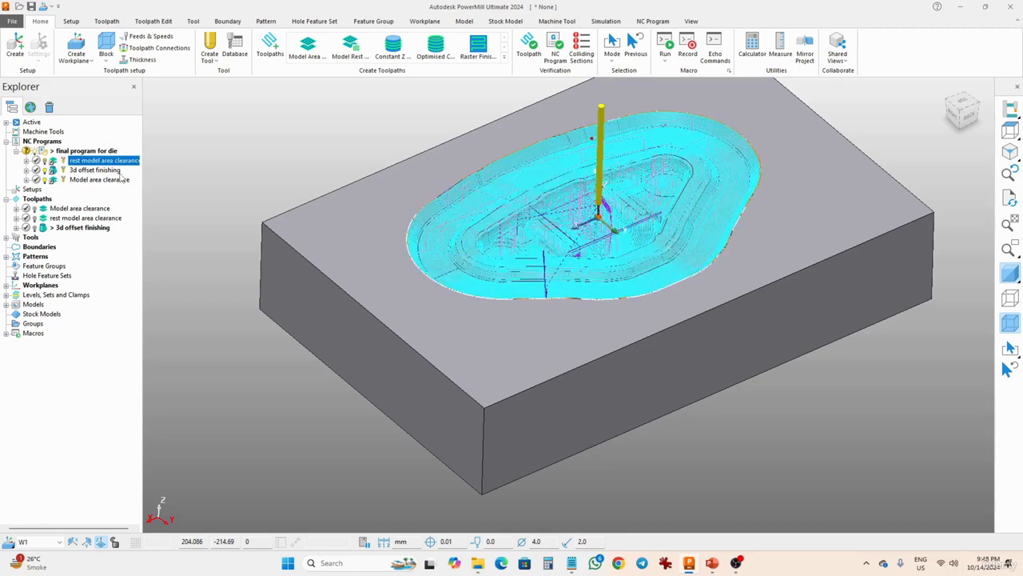
pyautogui.rightClick(97, 164)
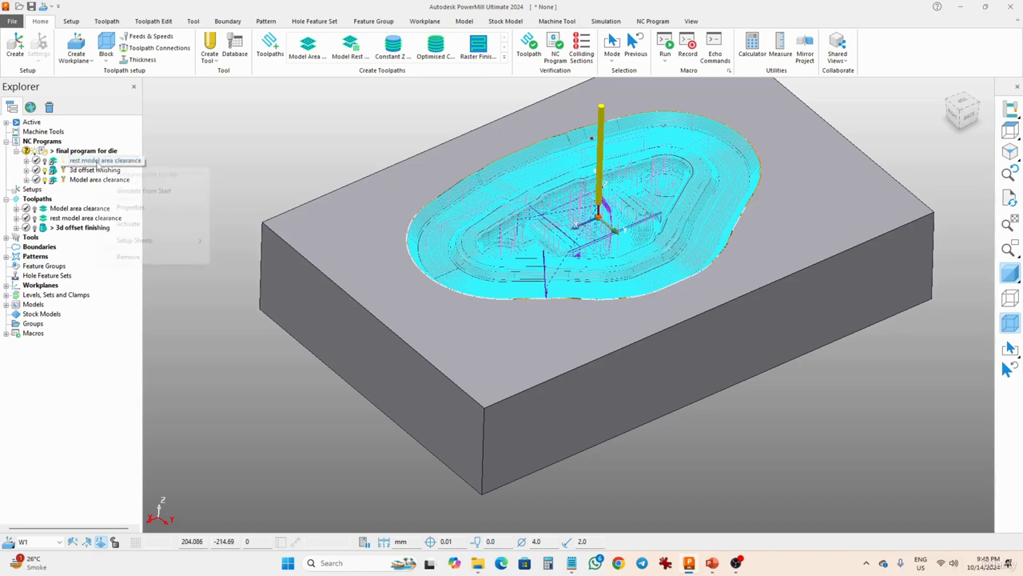
pyautogui.click(171, 257)
pyautogui.rightClick(97, 162)
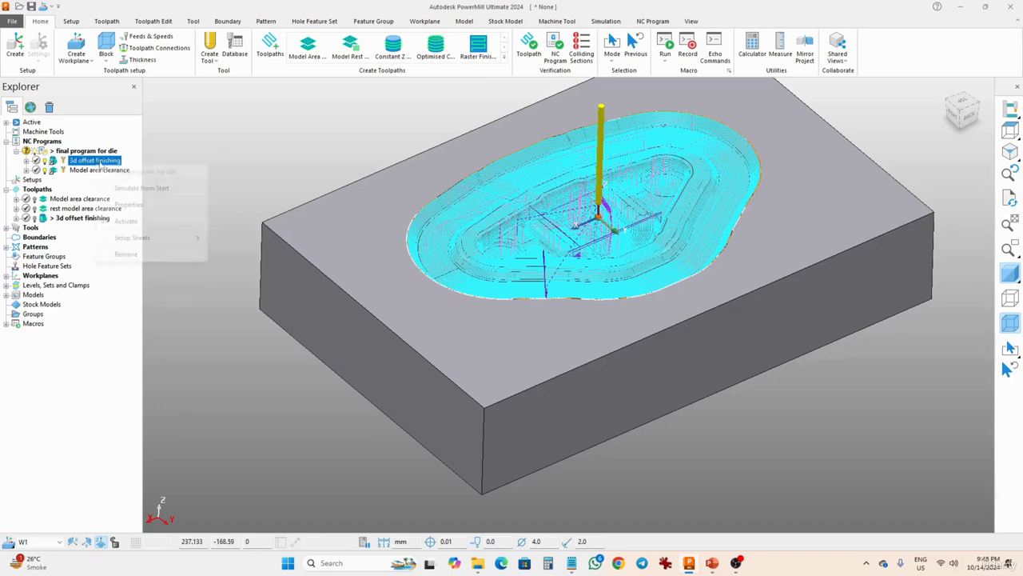
pyautogui.click(133, 255)
pyautogui.rightClick(90, 160)
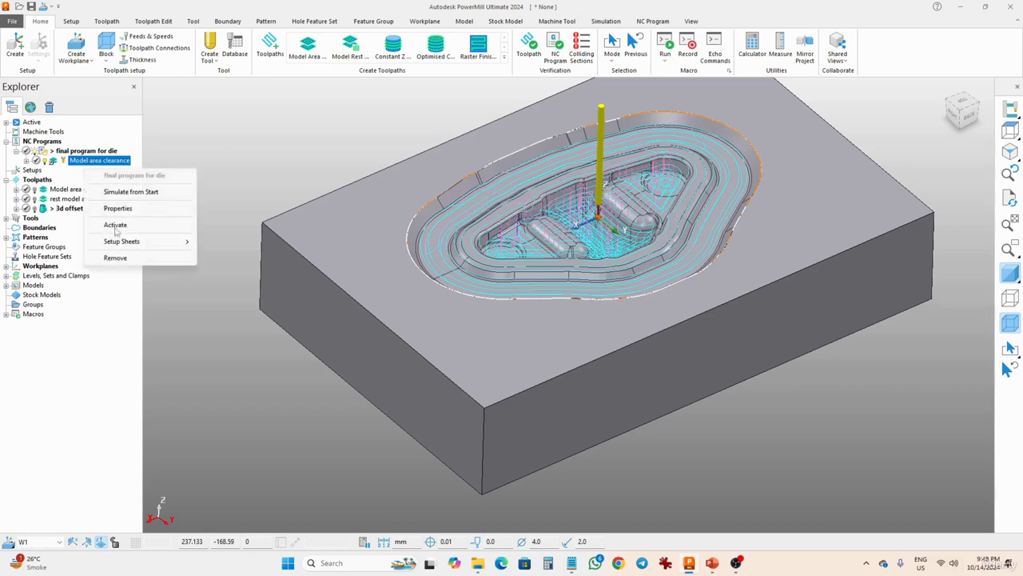
pyautogui.click(112, 257)
# Add the Model area clearance toolpath to the NC program as its first toolpath.
pyautogui.click(80, 181)
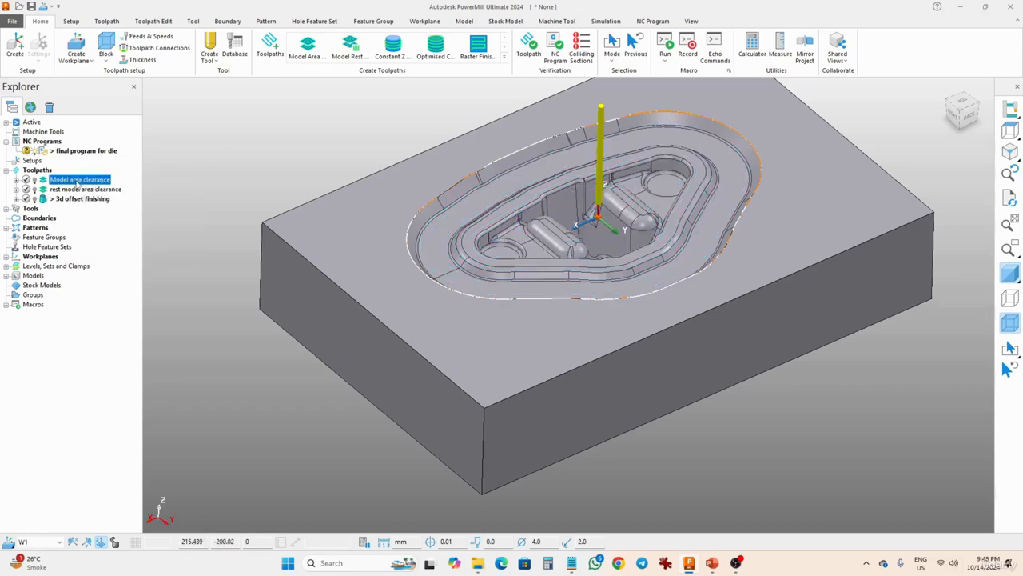
pyautogui.click(36, 181)
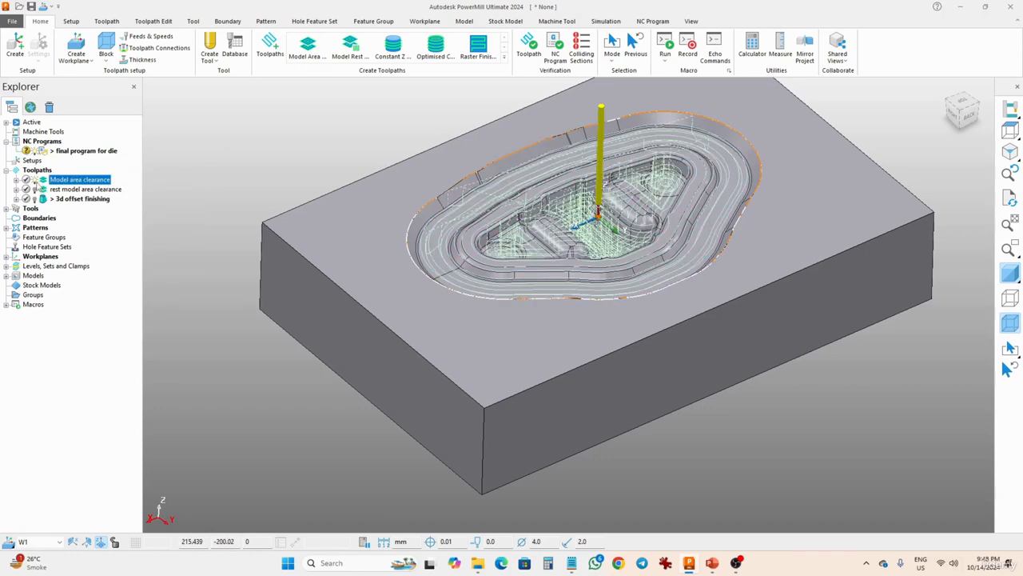
pyautogui.click(35, 181)
pyautogui.click(35, 181)
pyautogui.rightClick(79, 184)
pyautogui.moveTo(184, 364)
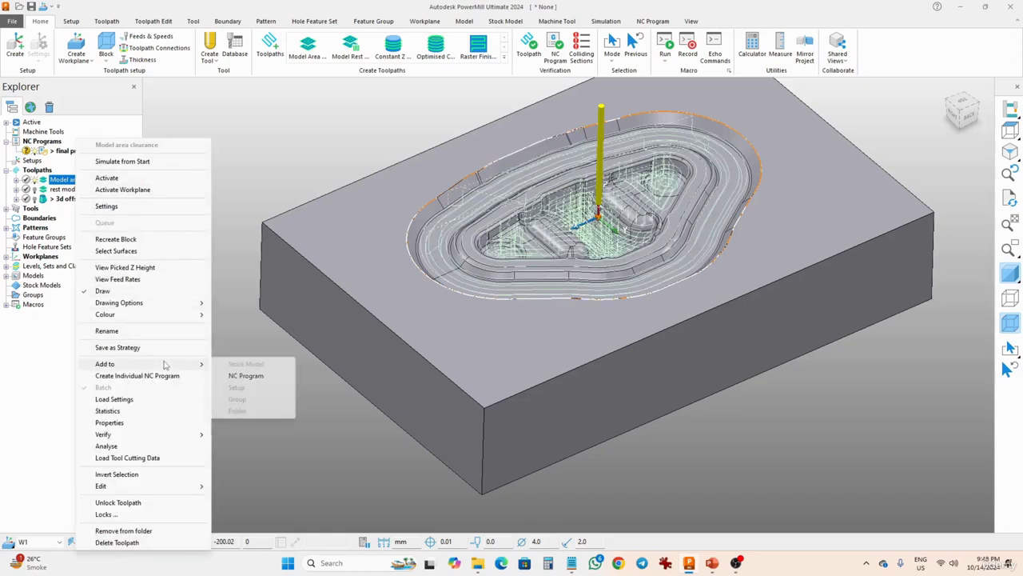
pyautogui.click(247, 378)
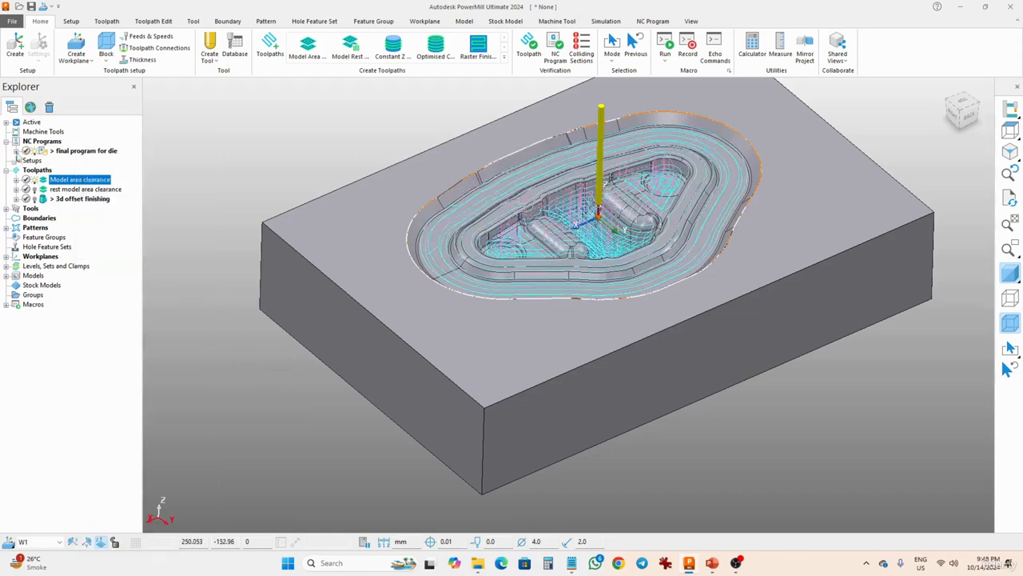
# Add the rest model area clearance and 3d offset finishing toolpaths to the NC program, in that order.
pyautogui.click(16, 150)
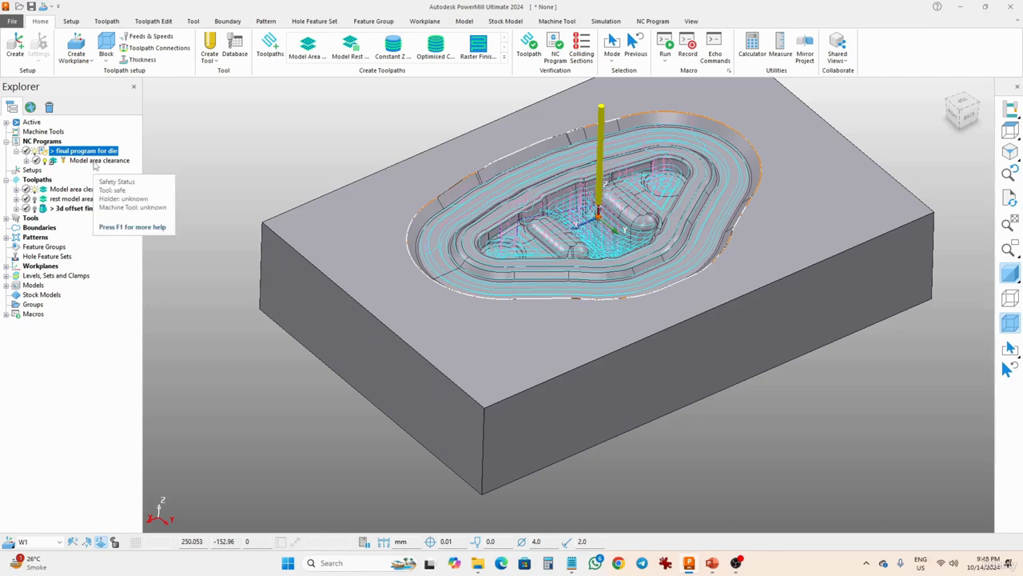
pyautogui.rightClick(71, 200)
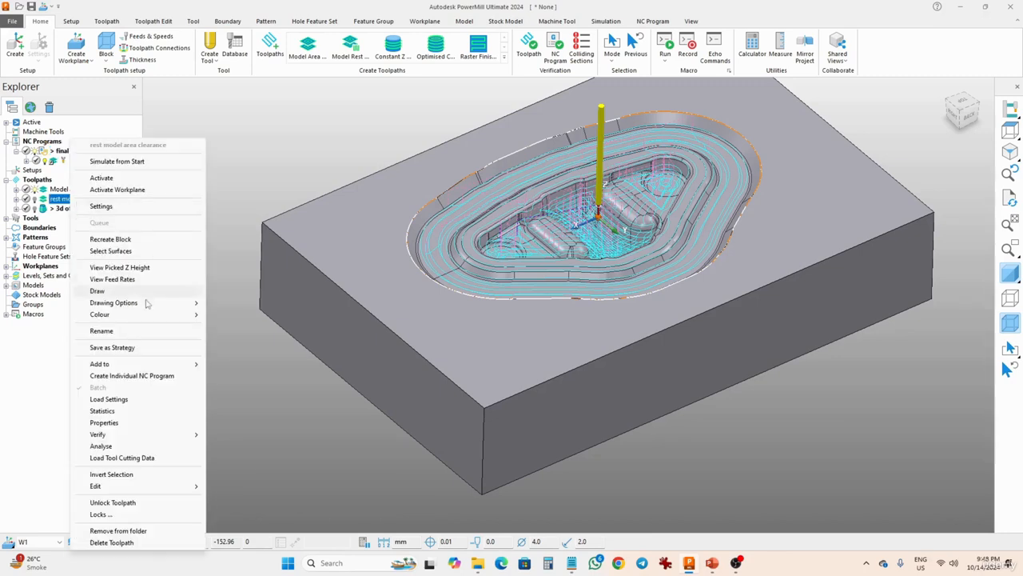
pyautogui.moveTo(164, 366)
pyautogui.click(240, 375)
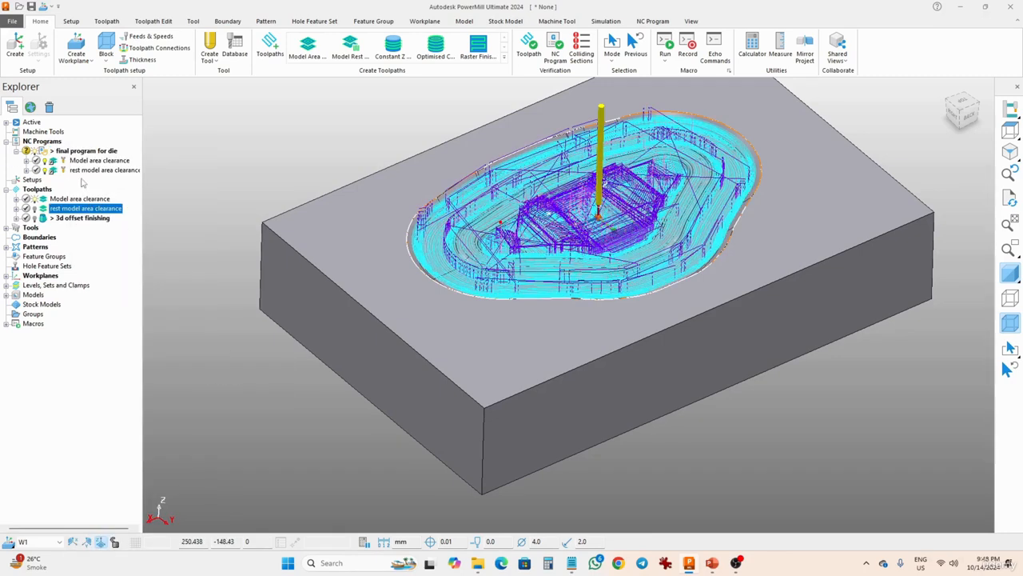
pyautogui.rightClick(80, 219)
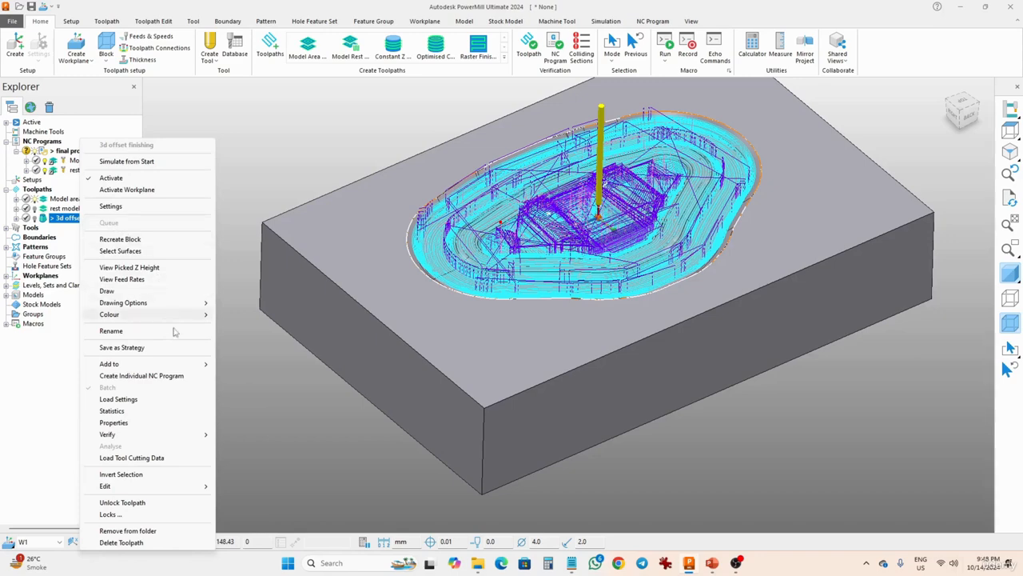
pyautogui.moveTo(183, 367)
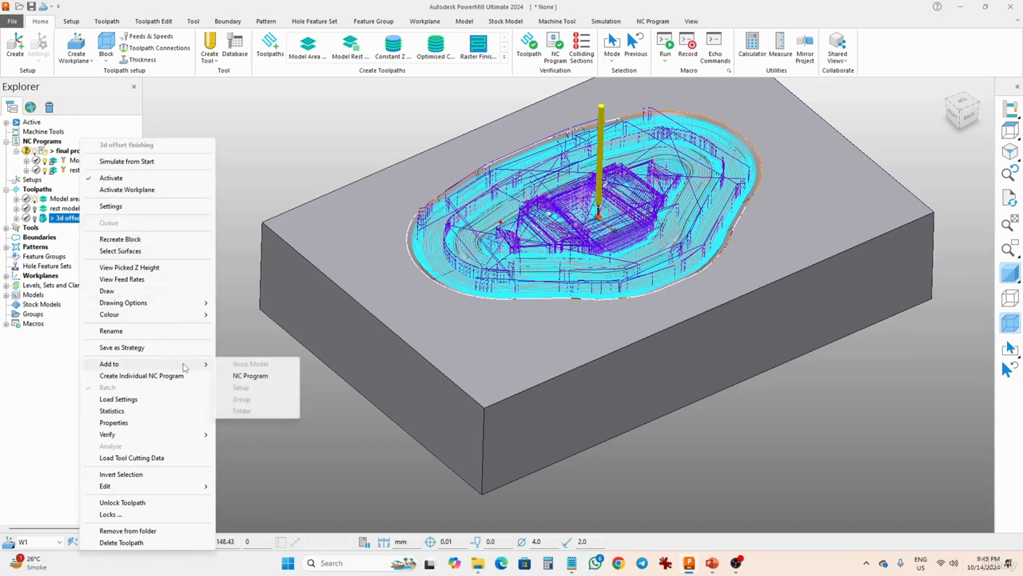
pyautogui.click(246, 375)
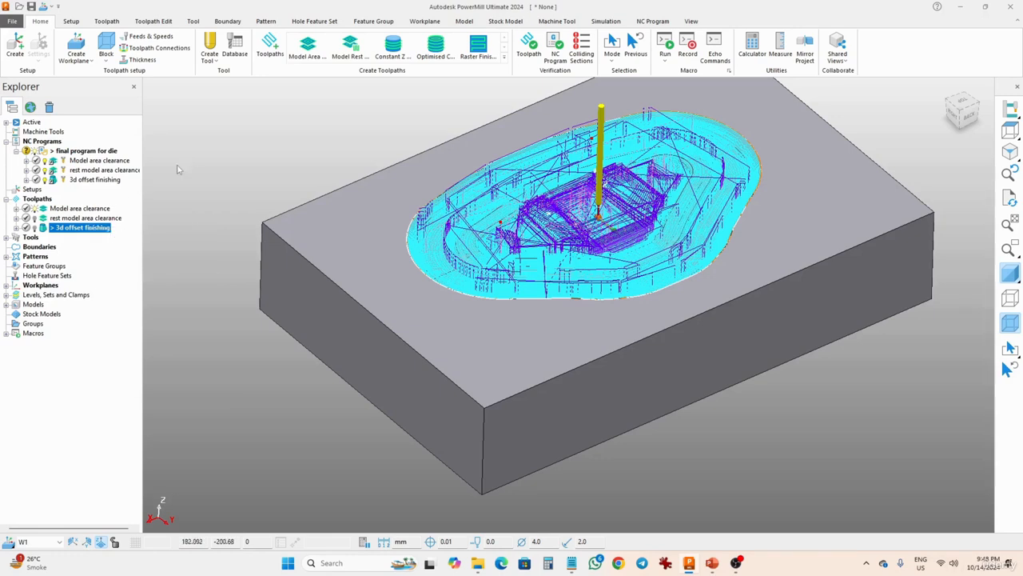
# Open the NC program's settings and set the rest model area clearance tool number to 2.
pyautogui.click(76, 208)
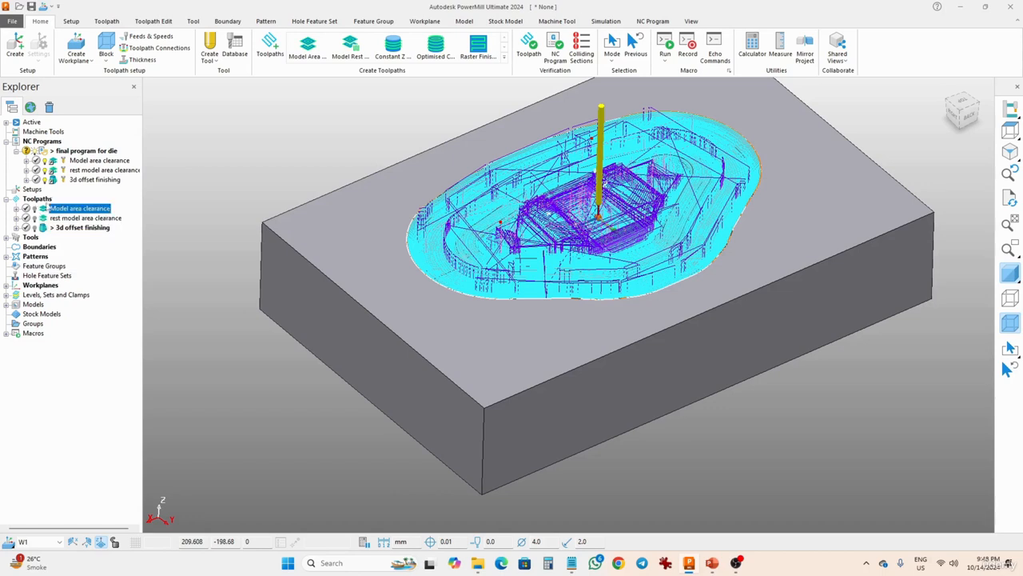
pyautogui.rightClick(80, 155)
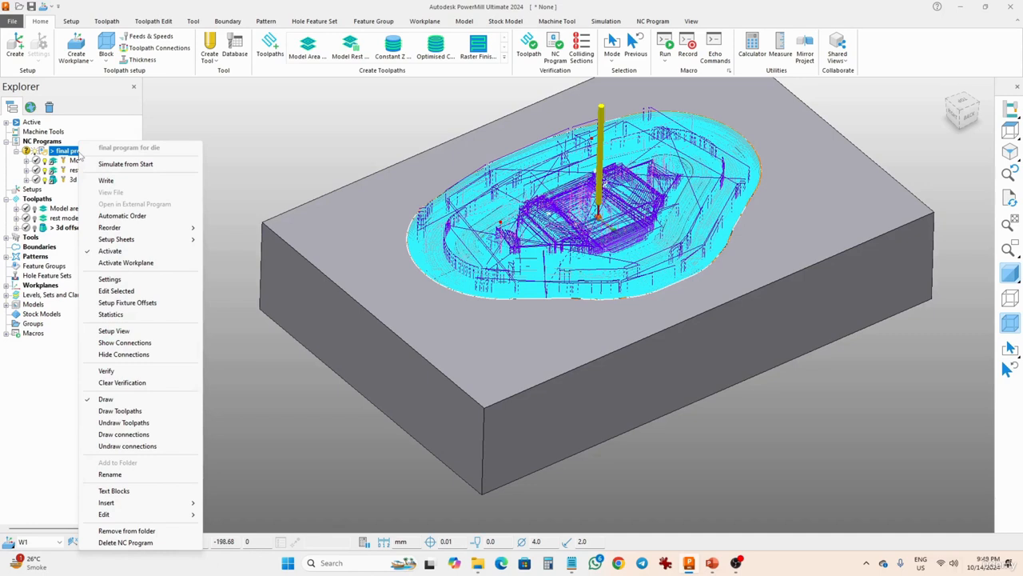
pyautogui.click(144, 279)
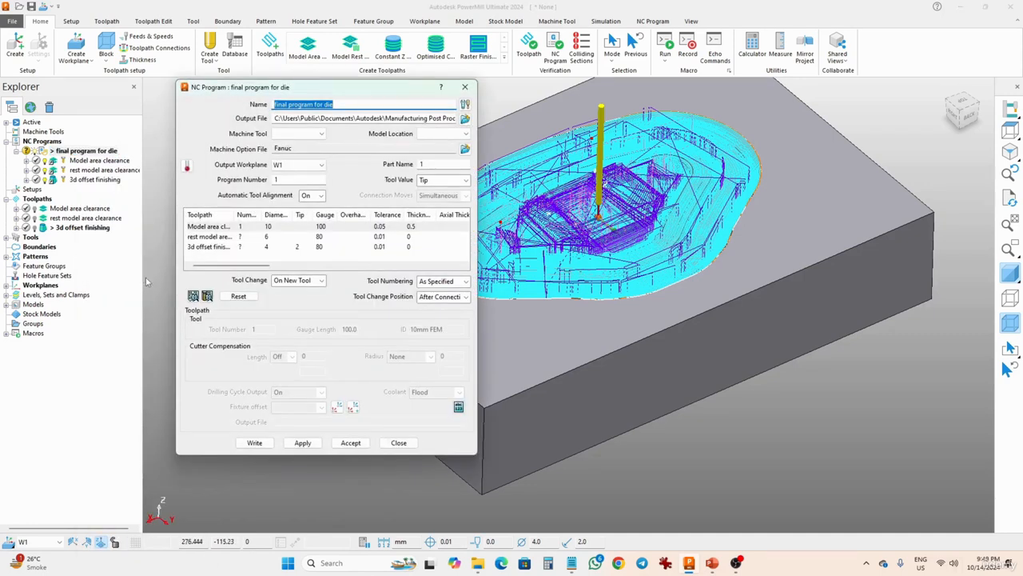
pyautogui.moveTo(263, 218); pyautogui.dragTo(324, 219)
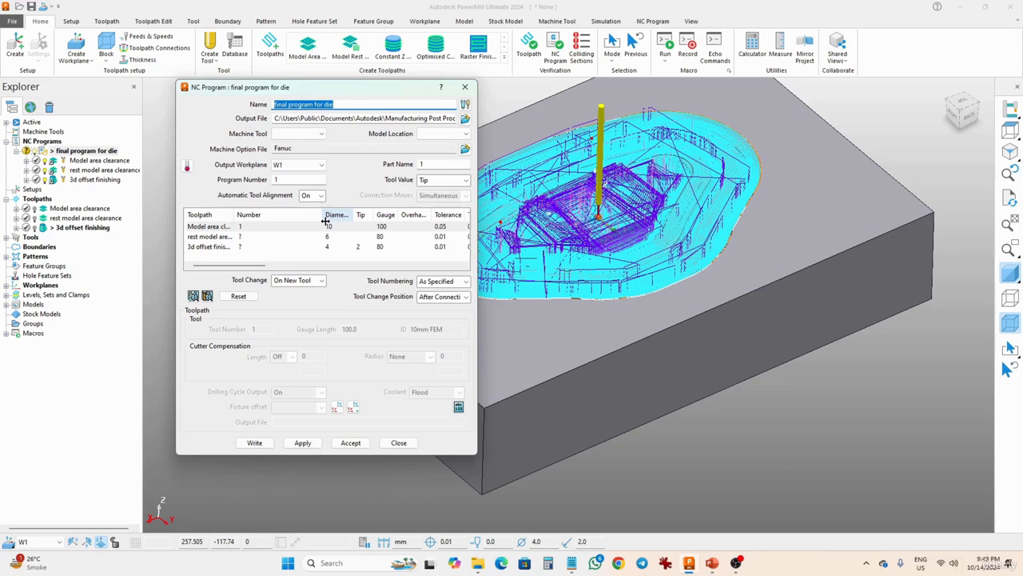
pyautogui.click(253, 227)
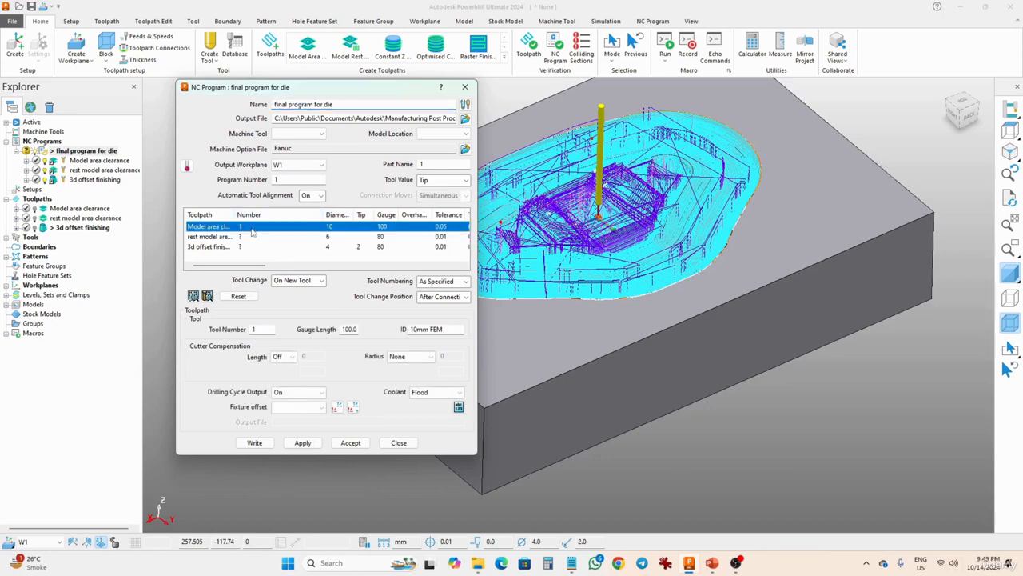
pyautogui.click(251, 238)
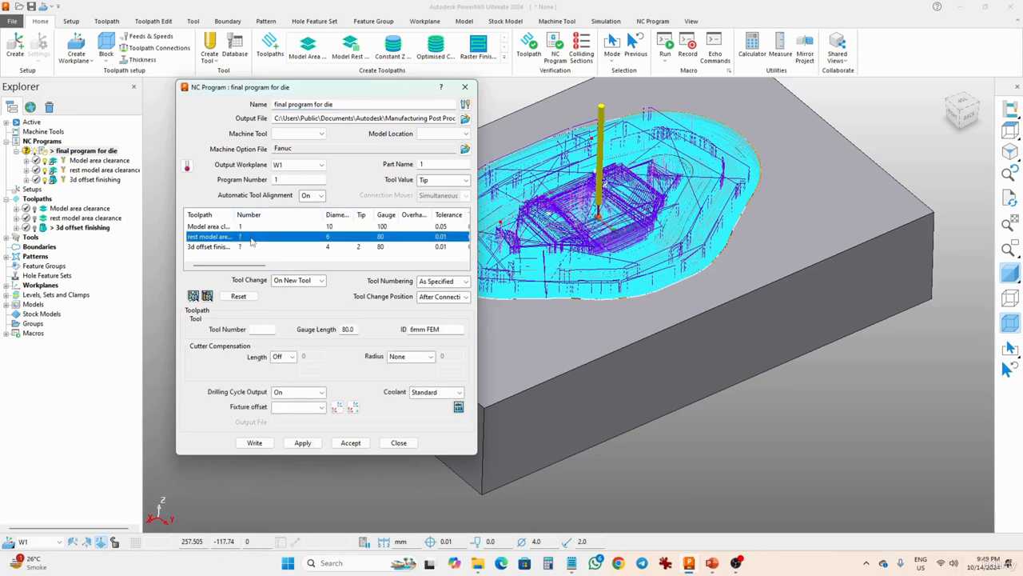
pyautogui.click(251, 247)
pyautogui.click(247, 238)
pyautogui.click(212, 227)
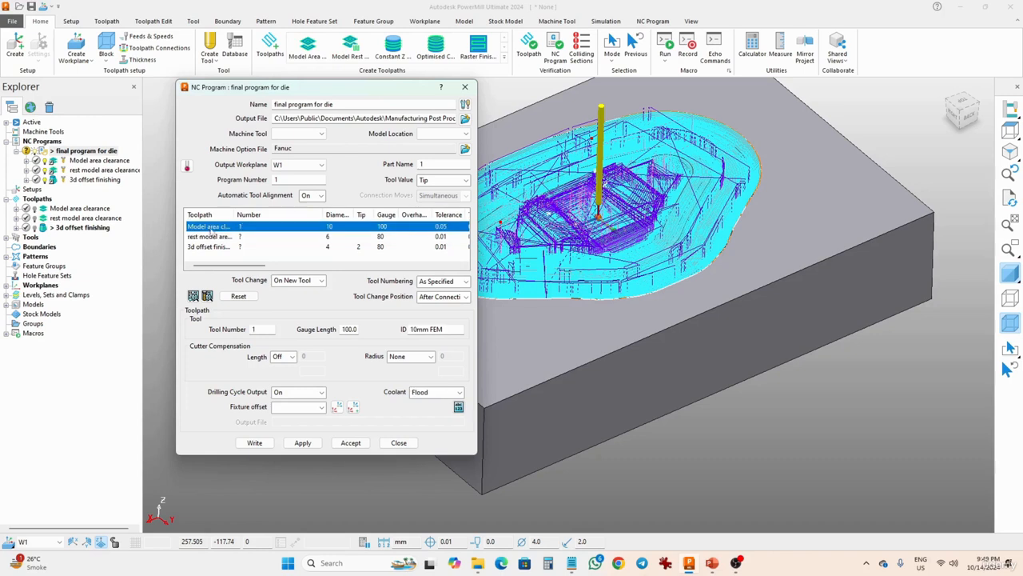
pyautogui.click(248, 237)
pyautogui.click(267, 328)
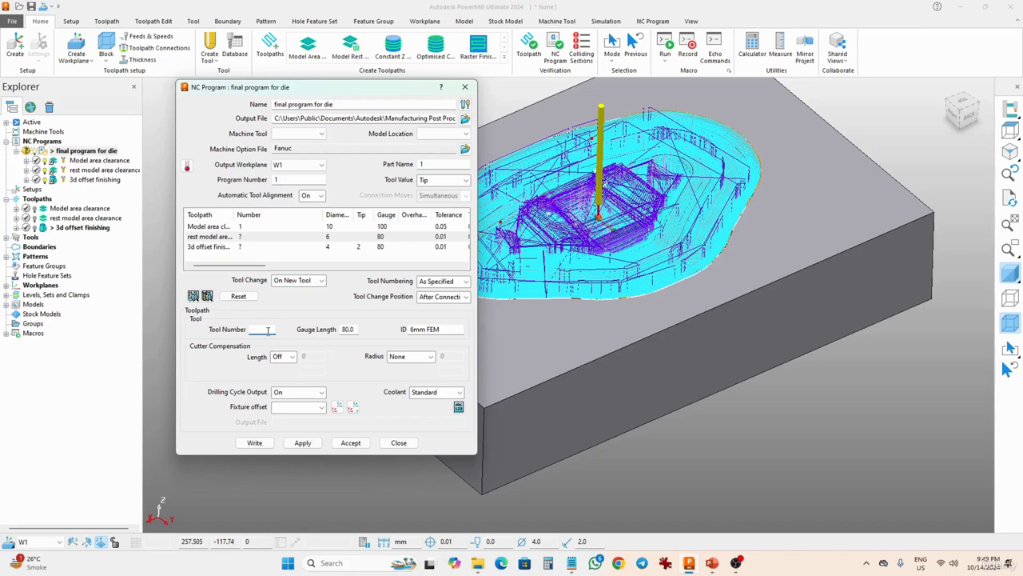
pyautogui.write('2')
# Set the 3d offset finishing tool number to 3.
pyautogui.click(256, 248)
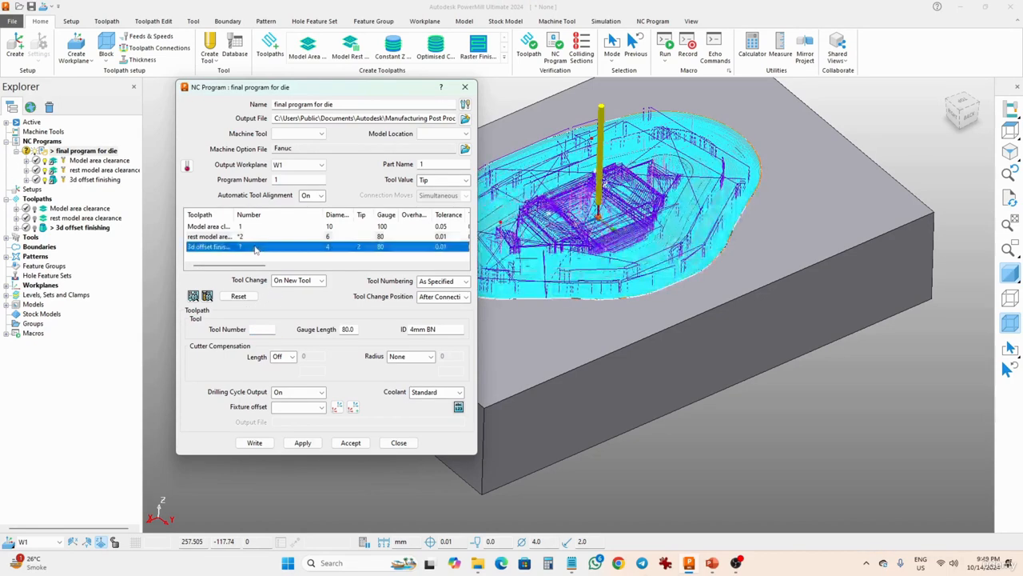
pyautogui.click(269, 330)
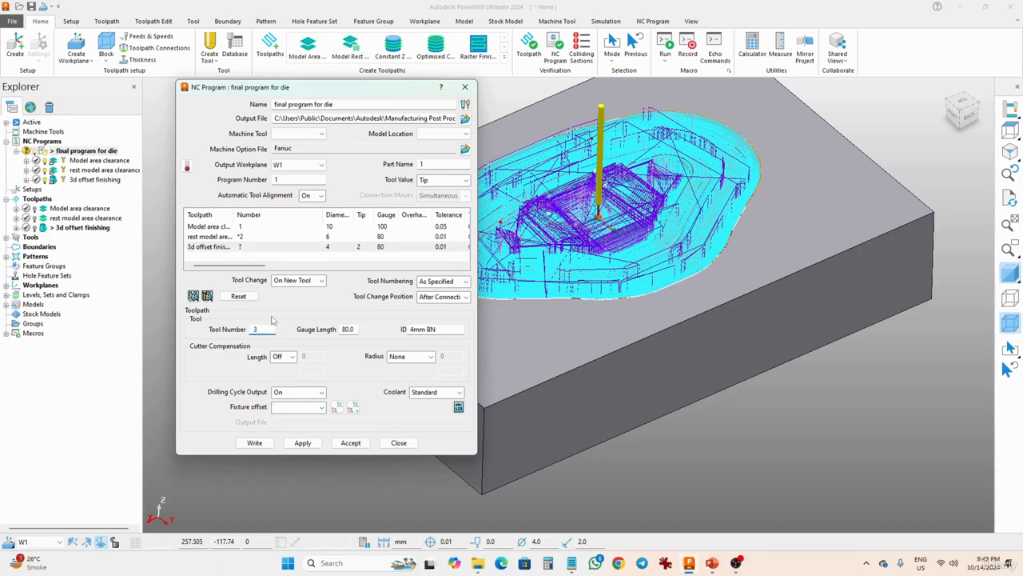
pyautogui.click(245, 239)
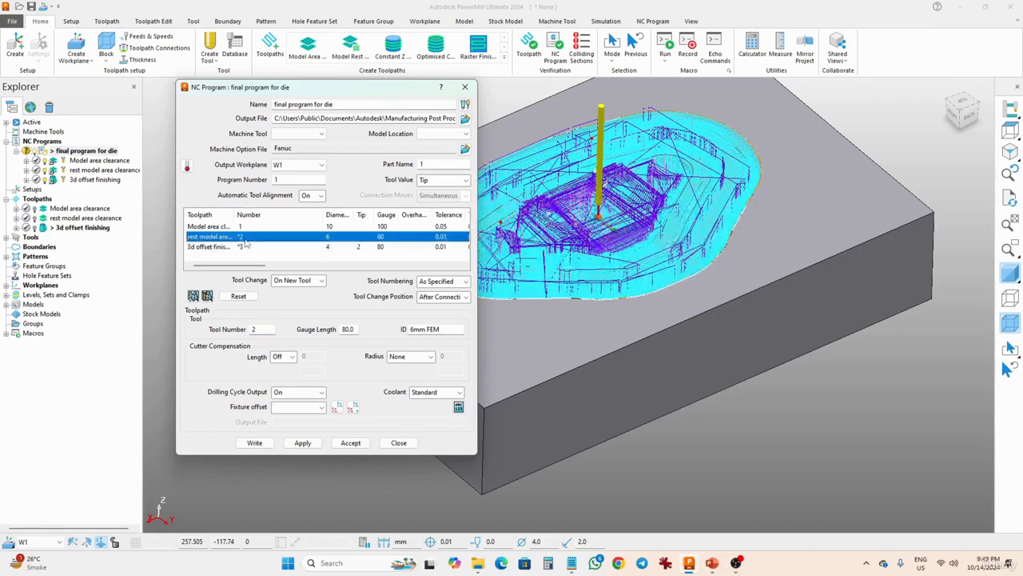
pyautogui.click(243, 248)
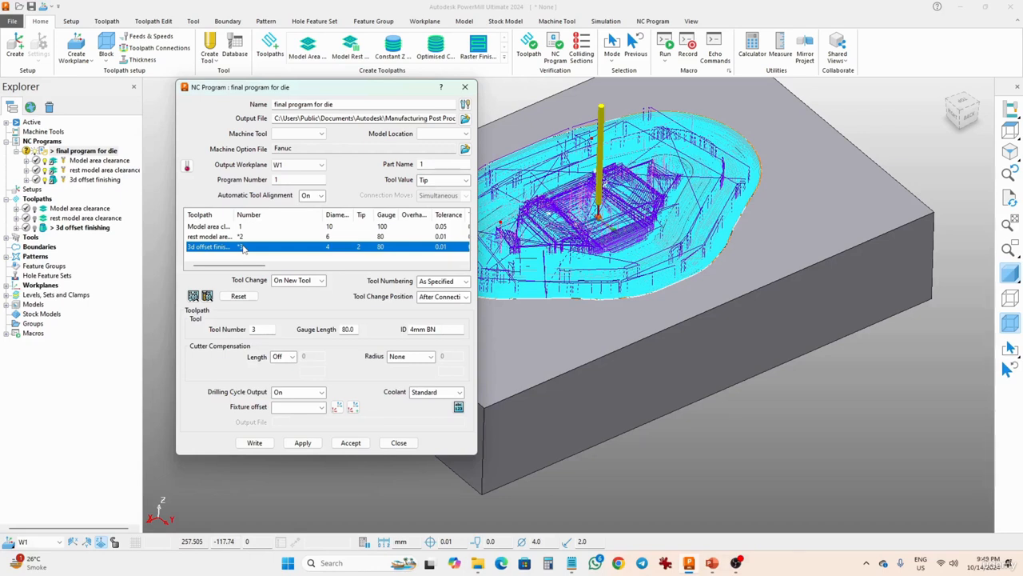
# Set the NC program's output file to "final program for die" as an NC Programs (*.tap) file on the Desktop.
pyautogui.click(309, 166)
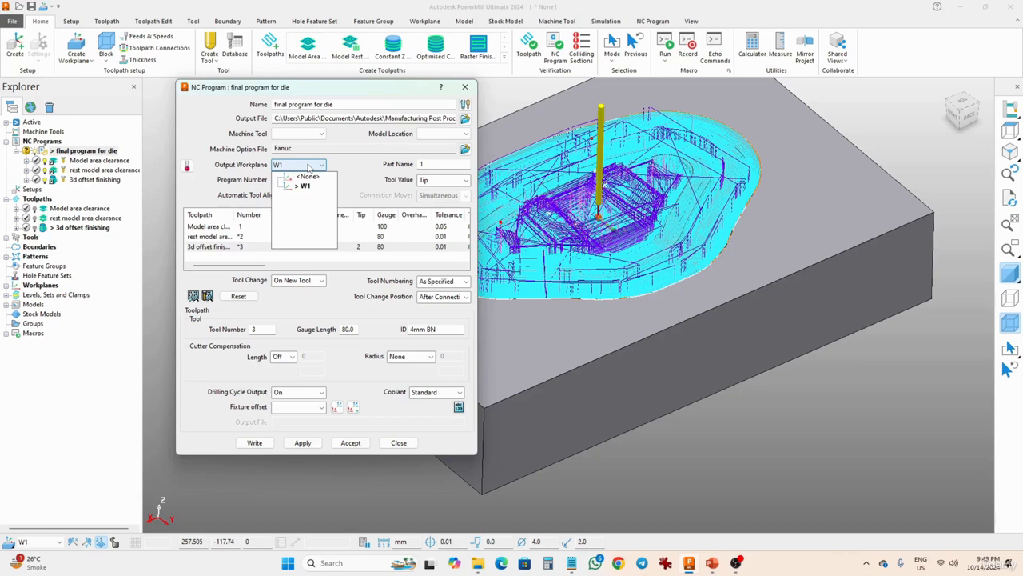
pyautogui.click(337, 307)
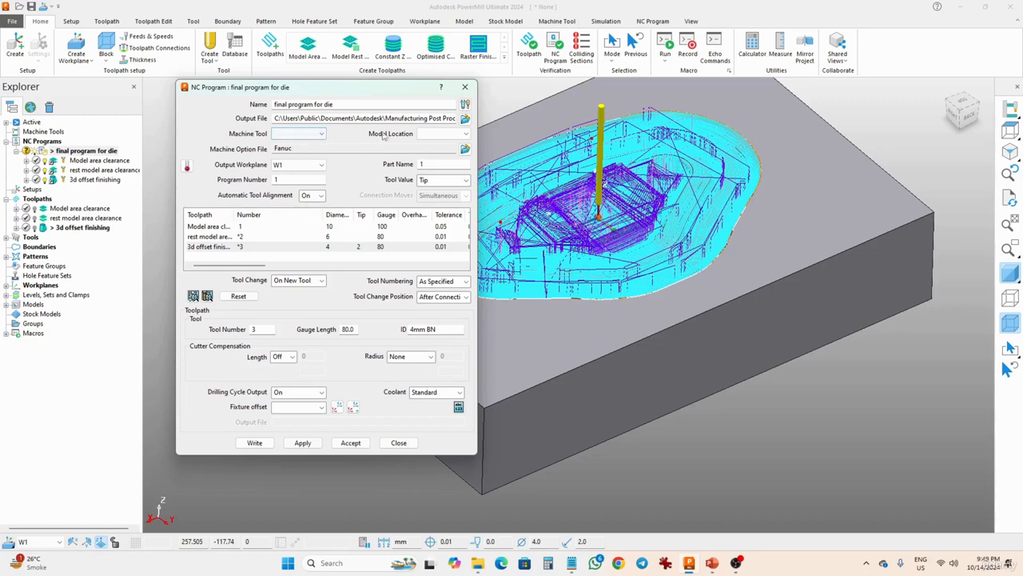
pyautogui.click(465, 119)
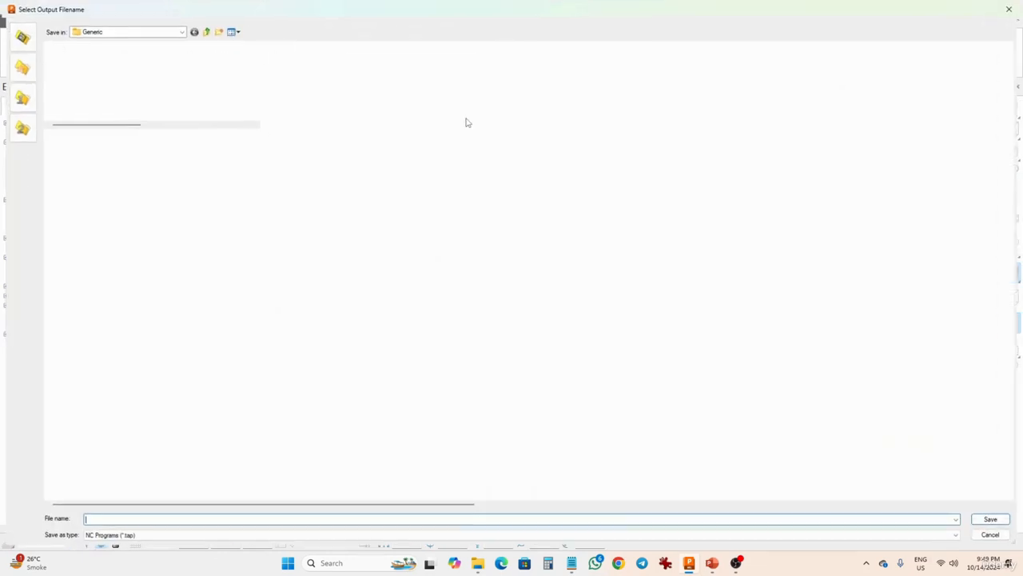
pyautogui.click(132, 32)
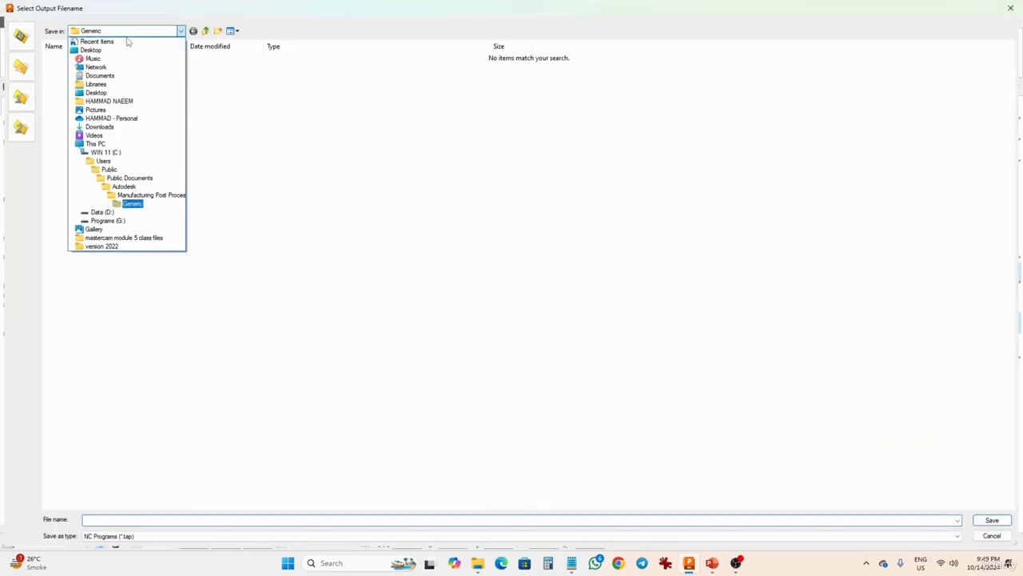
pyautogui.click(91, 48)
pyautogui.click(146, 520)
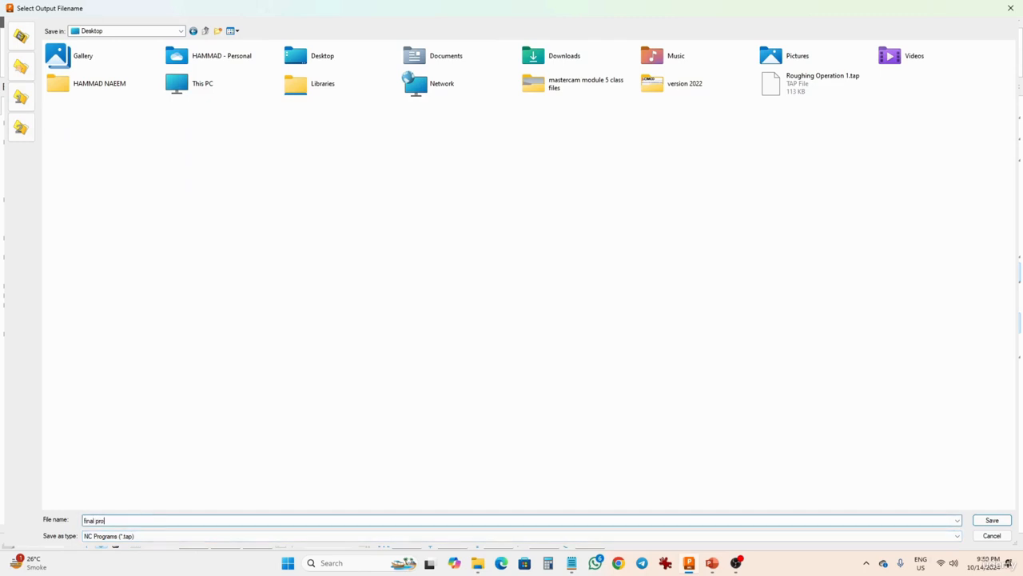
pyautogui.write('final program for die')
pyautogui.click(144, 537)
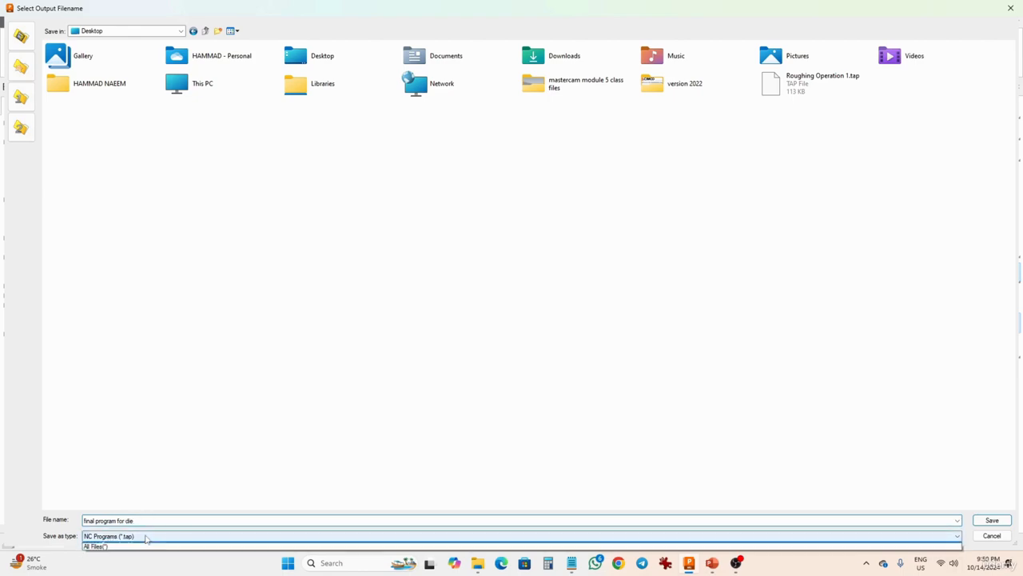
pyautogui.click(147, 537)
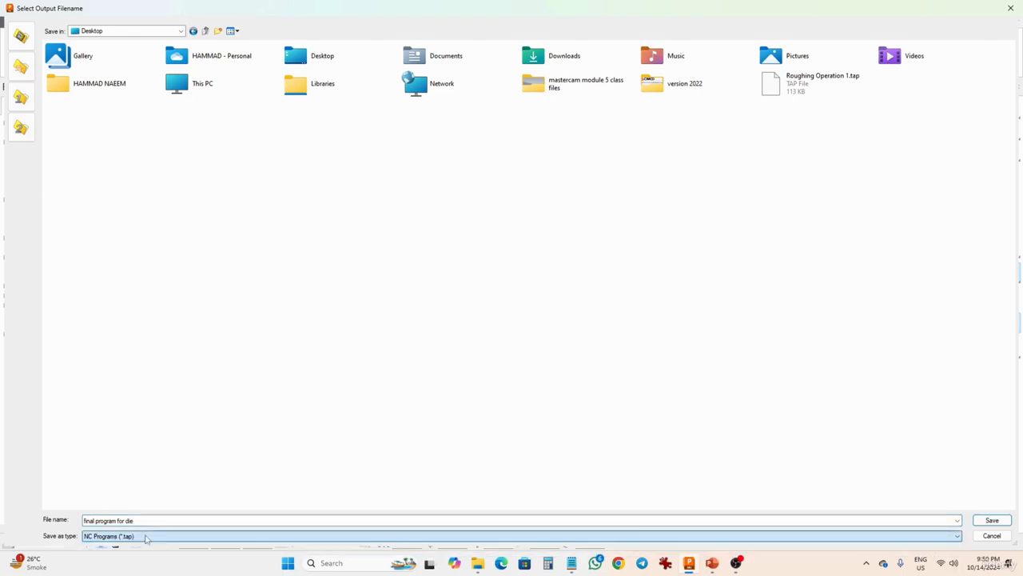
pyautogui.click(992, 520)
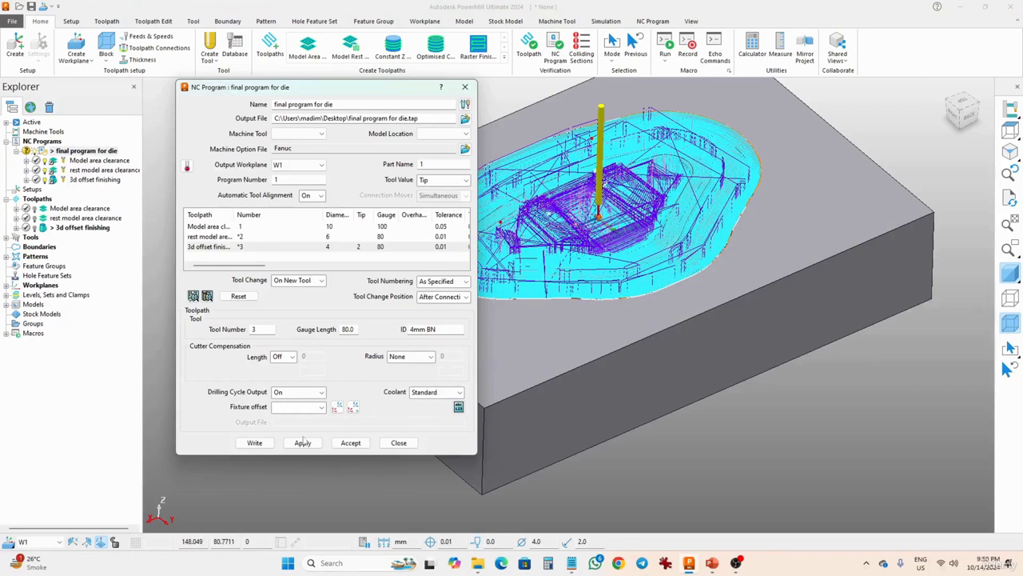
# Write the NC program, close the information window, and accept the NC program settings.
pyautogui.click(255, 444)
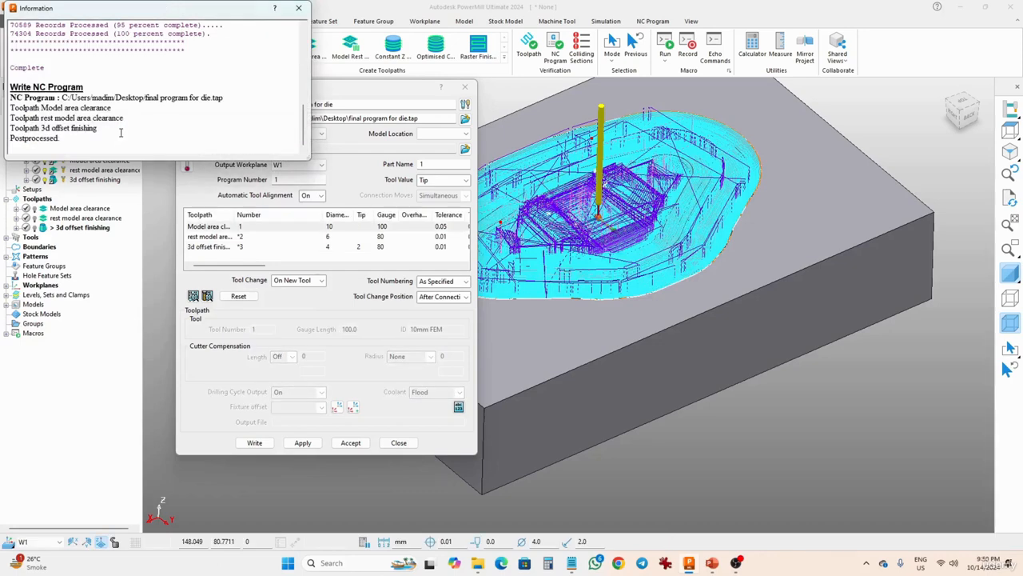
pyautogui.click(300, 10)
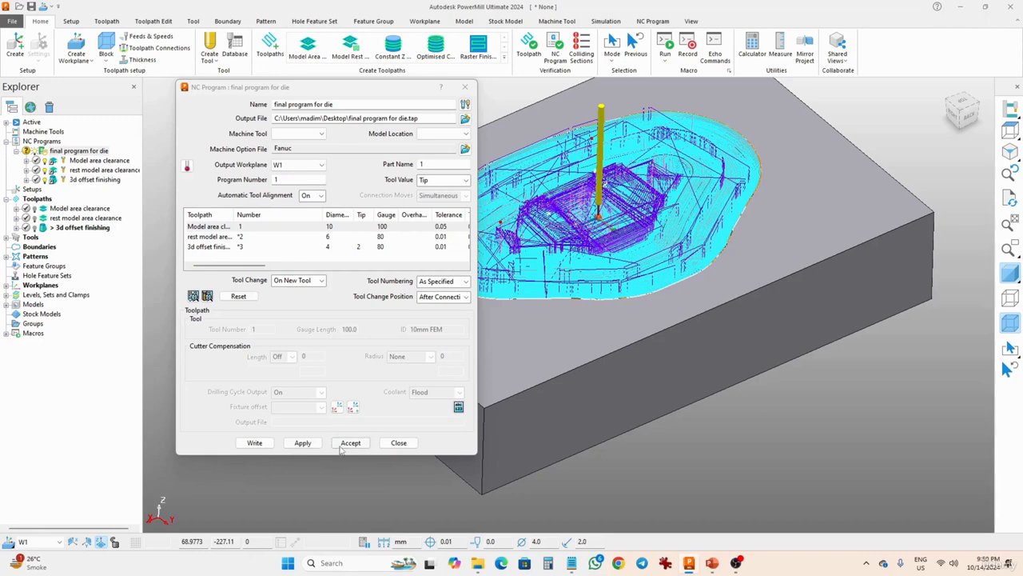
pyautogui.click(388, 445)
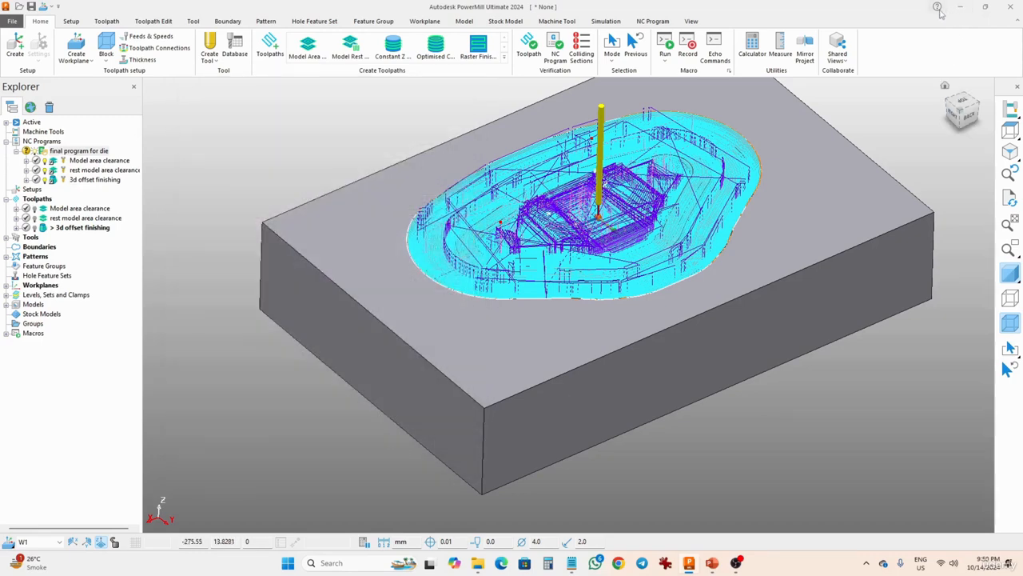
# Switch to File Explorer and open final program for die.tap in Notepad.
pyautogui.hotkey('alt', 'Tab')
pyautogui.hotkey('alt', 'Tab')
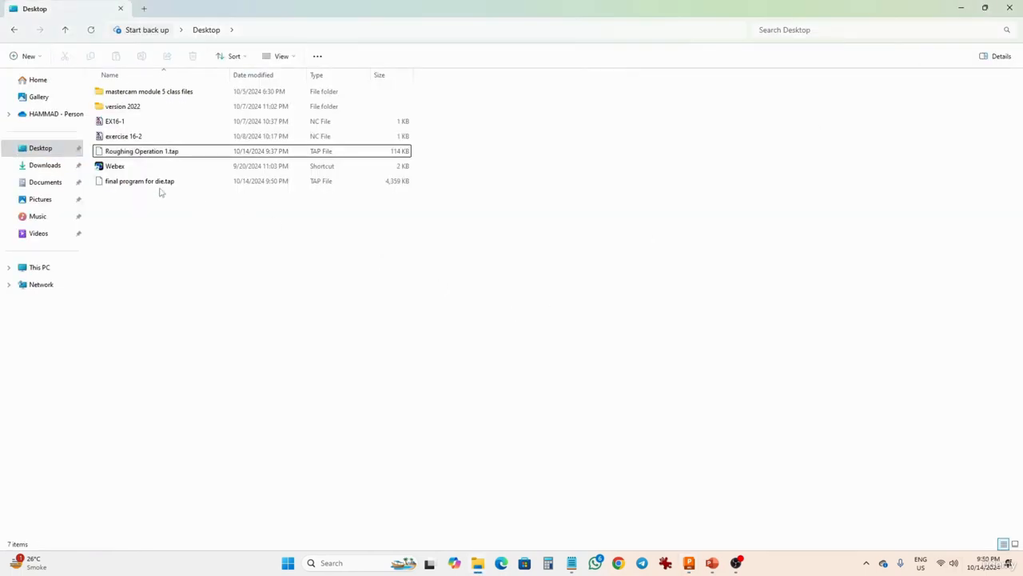
pyautogui.click(156, 182)
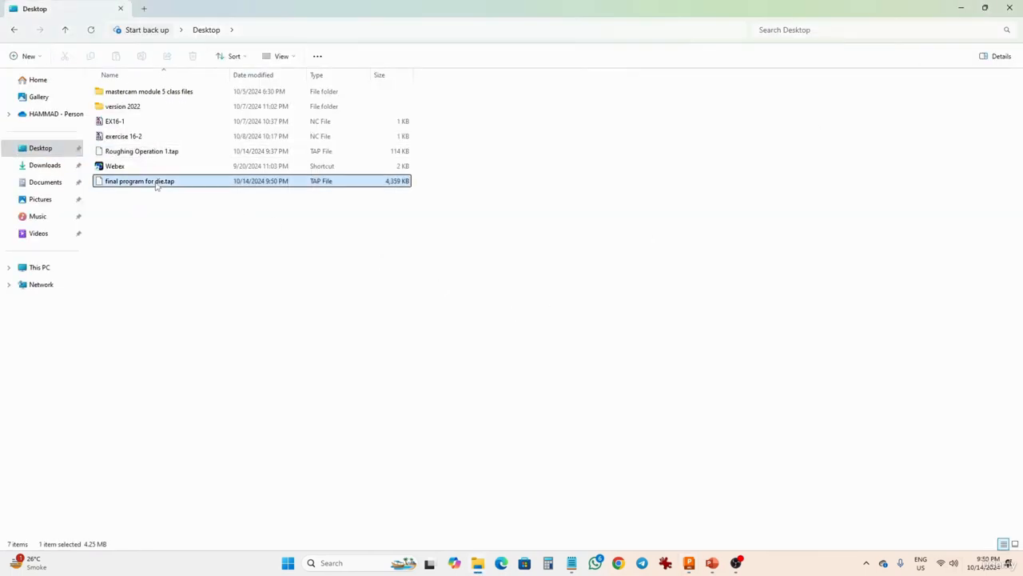
pyautogui.click(572, 563)
pyautogui.moveTo(248, 14); pyautogui.dragTo(674, 86)
pyautogui.moveTo(137, 188); pyautogui.dragTo(564, 184)
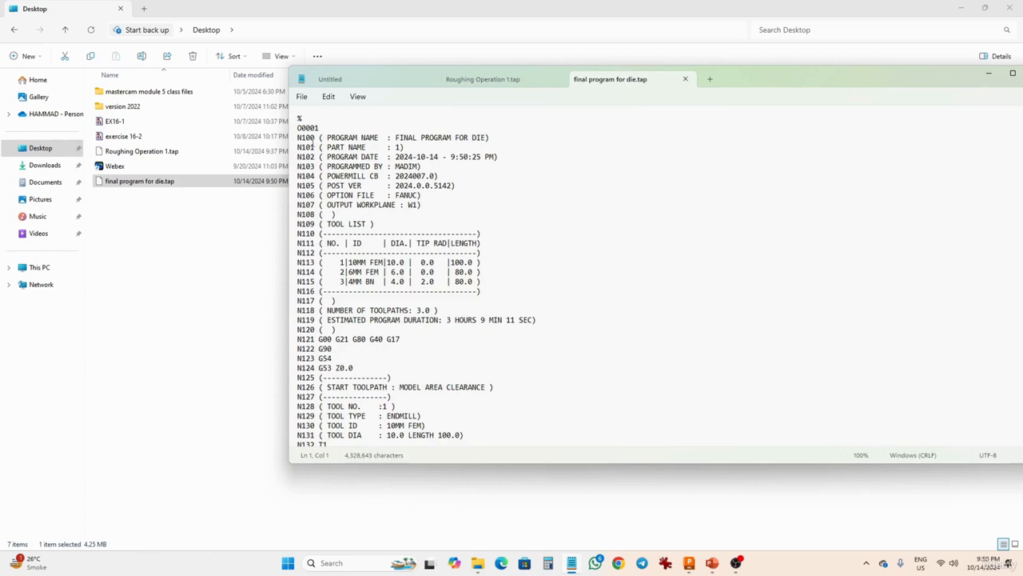
# Examine the tool list and number of toolpaths in the program header.
pyautogui.moveTo(327, 243); pyautogui.dragTo(384, 266)
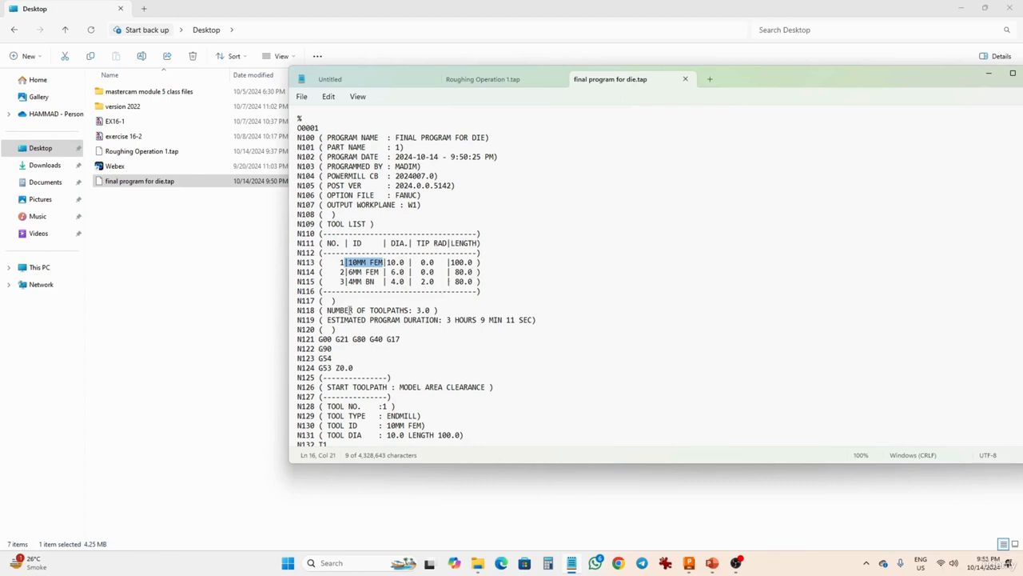
pyautogui.moveTo(326, 310); pyautogui.dragTo(430, 310)
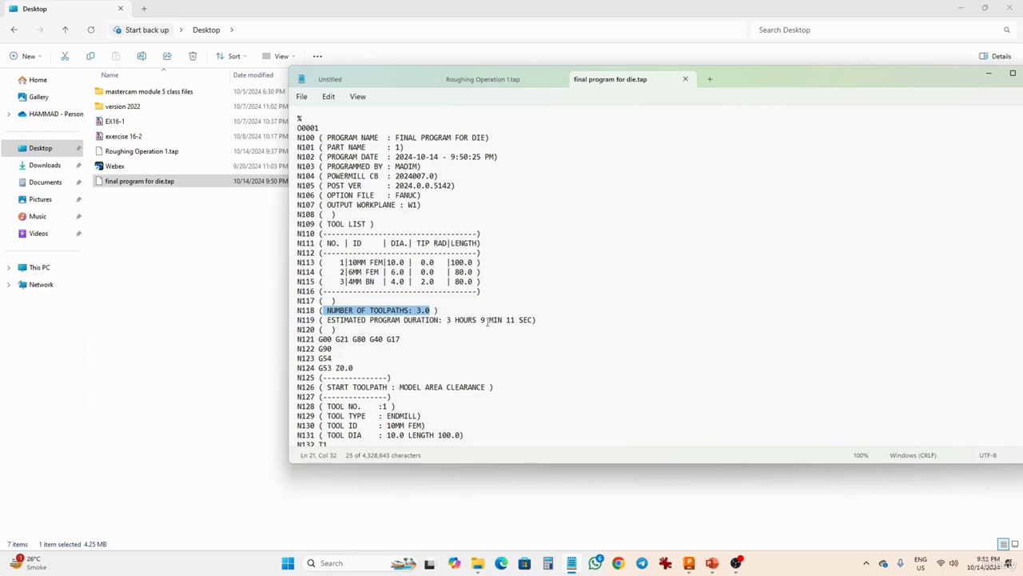
pyautogui.scroll(-9, 486, 321)
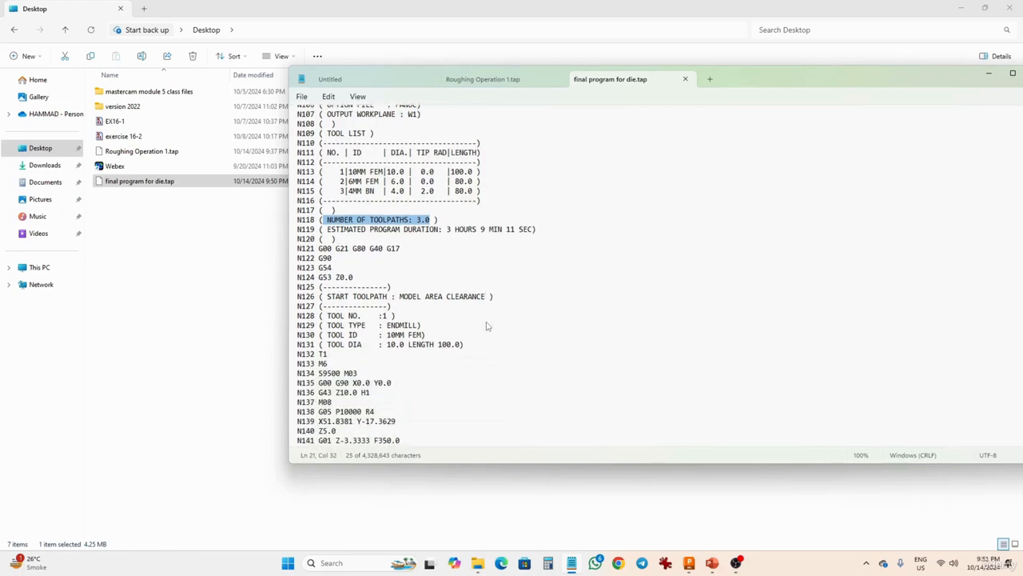
pyautogui.scroll(9, 486, 321)
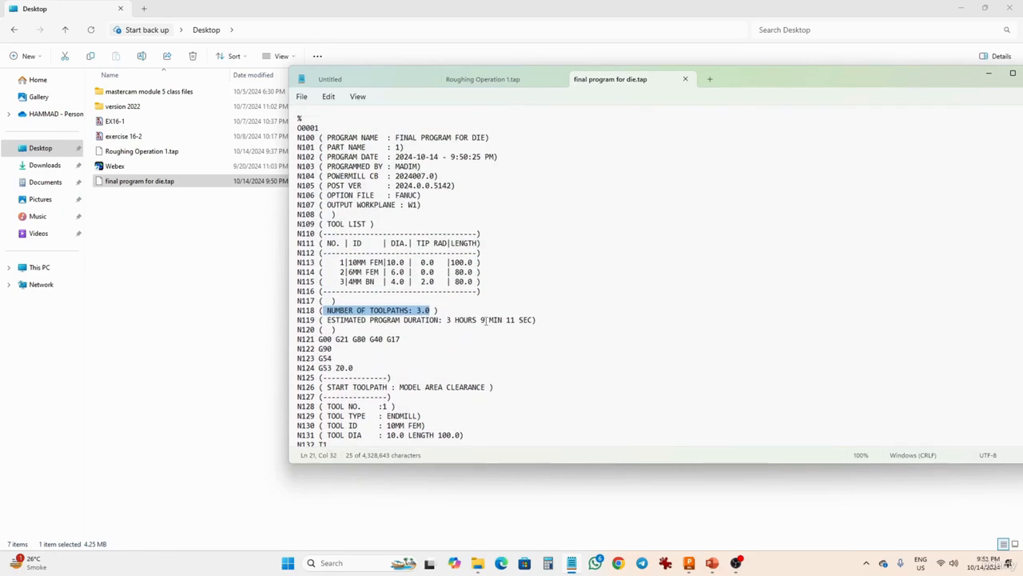
pyautogui.moveTo(751, 88); pyautogui.dragTo(596, 2)
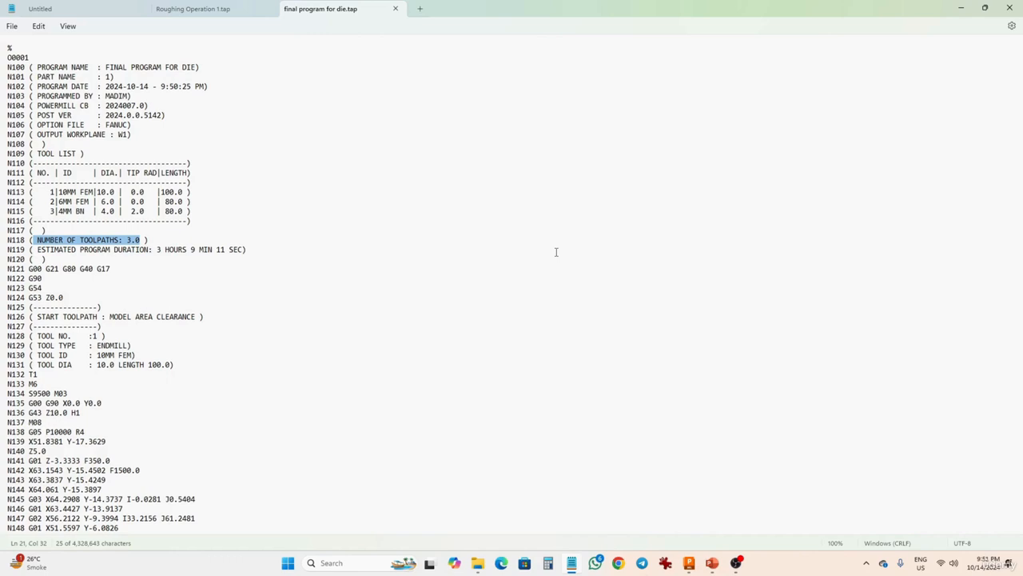
# Scroll through the NC program to its final lines and back to the start.
pyautogui.moveTo(1021, 142); pyautogui.dragTo(1021, 186)
pyautogui.moveTo(1019, 108); pyautogui.dragTo(1019, 529)
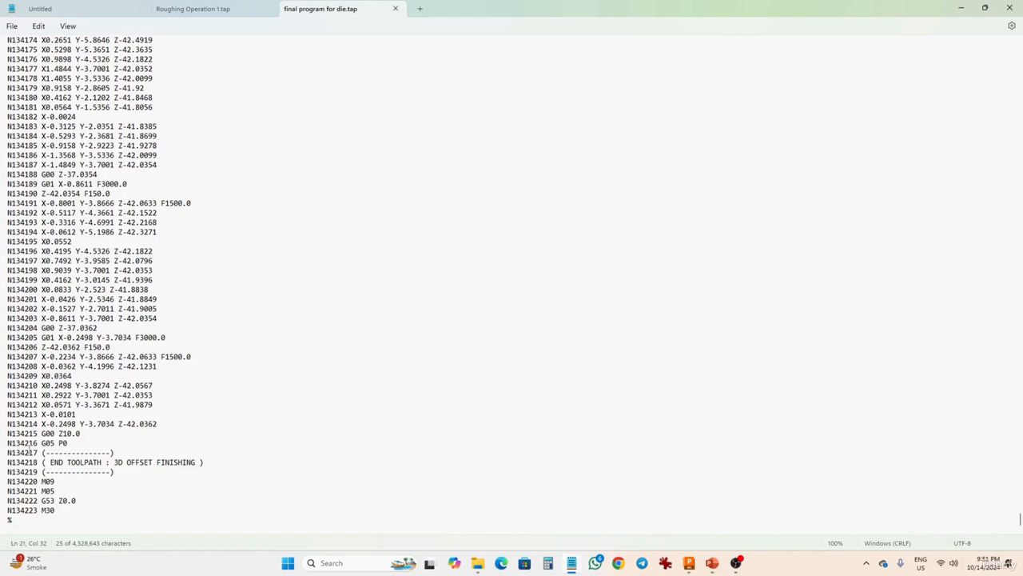
pyautogui.doubleClick(24, 510)
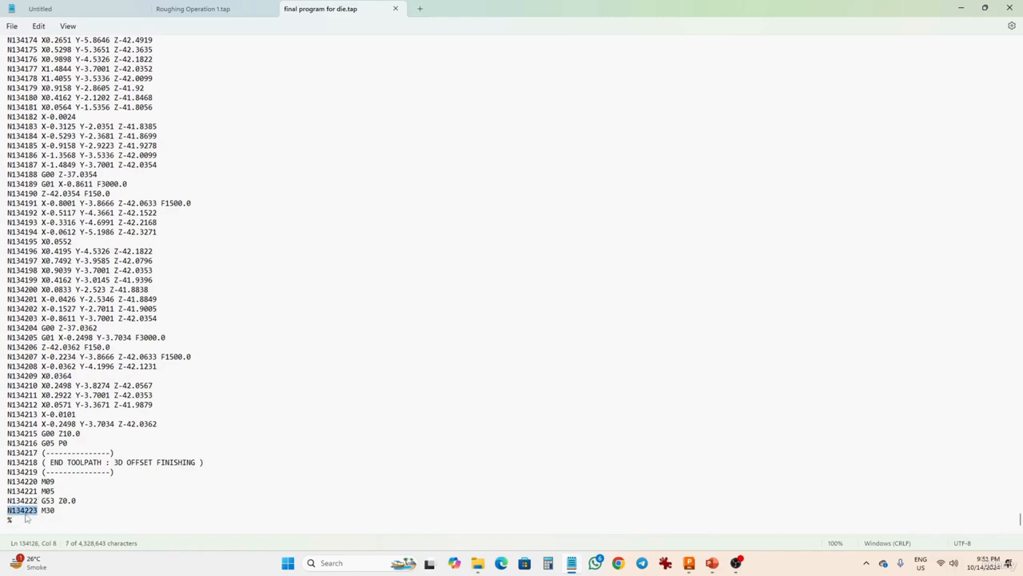
pyautogui.click(35, 511)
pyautogui.moveTo(35, 510); pyautogui.dragTo(26, 350)
pyautogui.scroll(20, 26, 349)
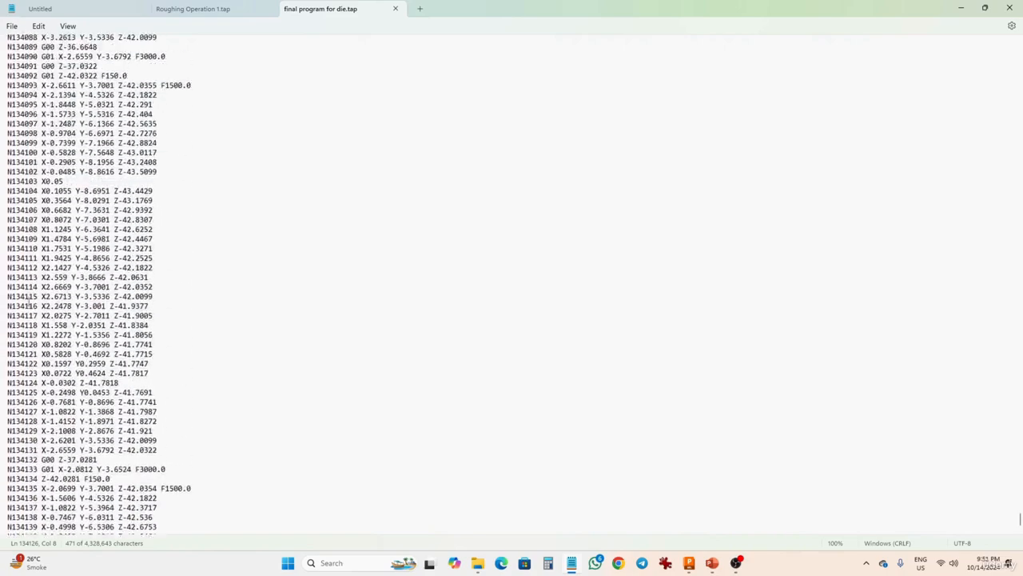
pyautogui.scroll(20, 29, 305)
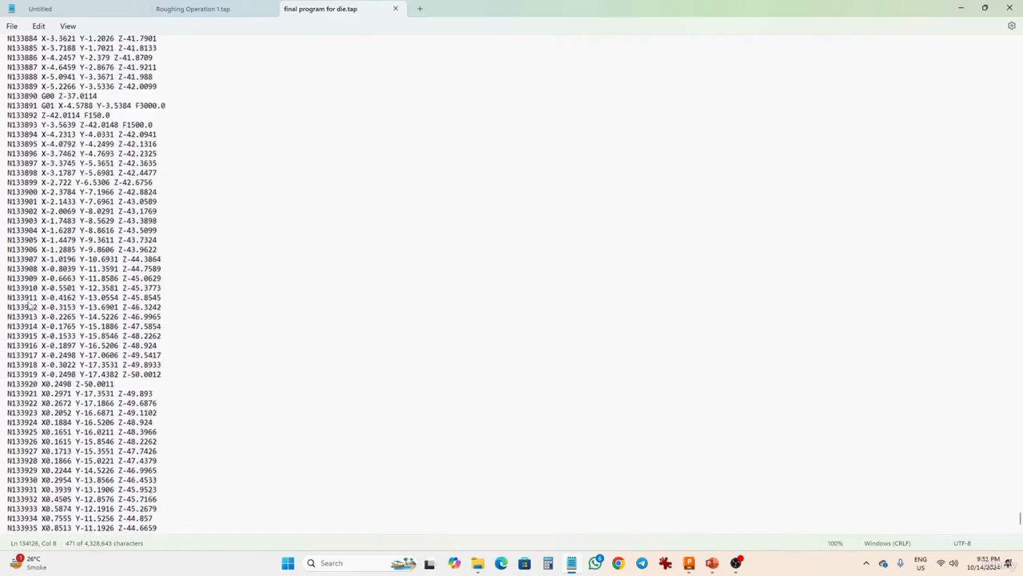
pyautogui.moveTo(1020, 519); pyautogui.dragTo(1020, 50)
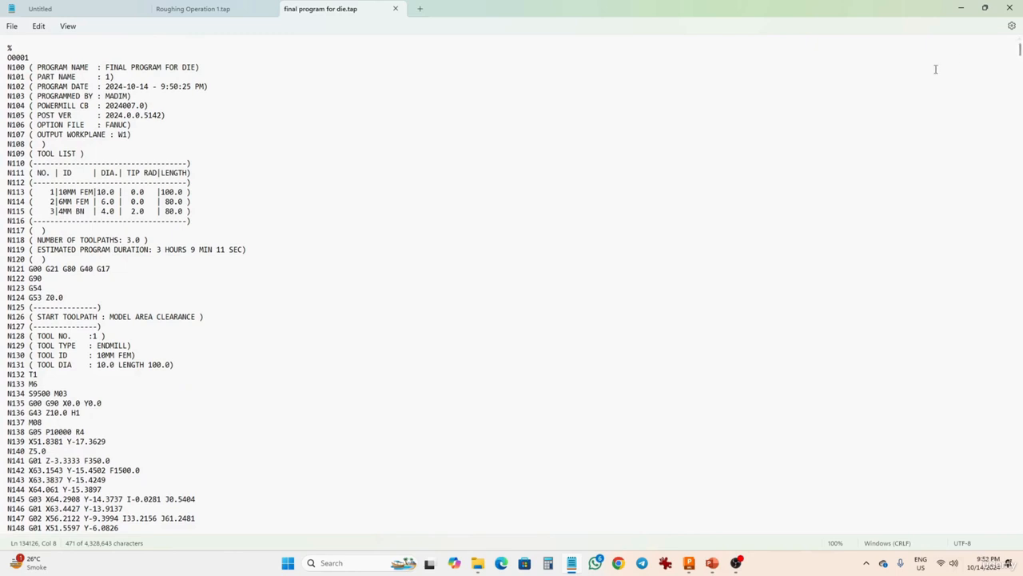
# Switch back to PowerMill and view the die model.
pyautogui.click(665, 563)
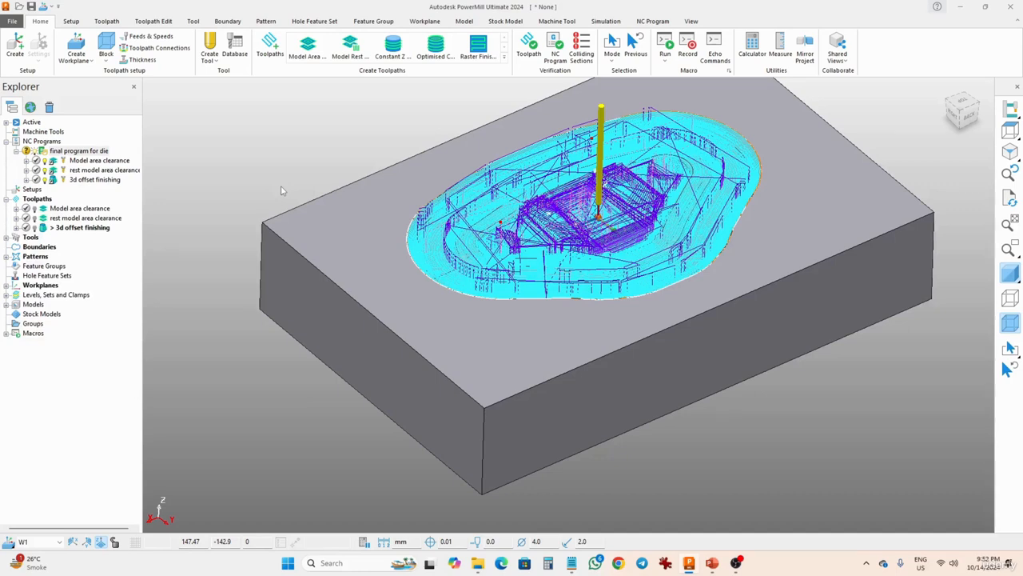
pyautogui.keyDown('shift'); pyautogui.moveTo(281, 191); pyautogui.dragTo(268, 220, button='middle'); pyautogui.keyUp('shift')
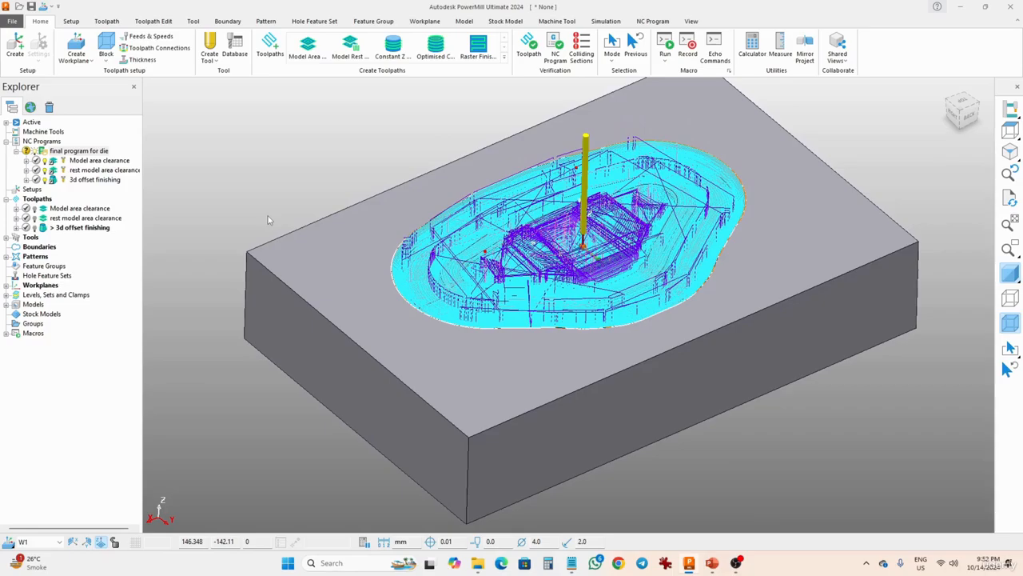